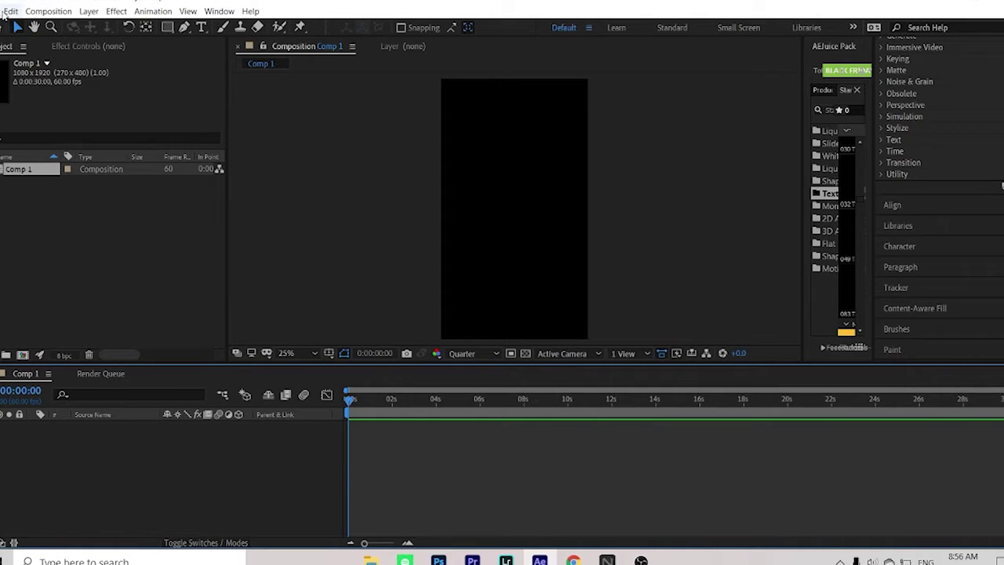
Step: Create a new folder named photos in the project
right_click(28, 212)
left_click(68, 231)
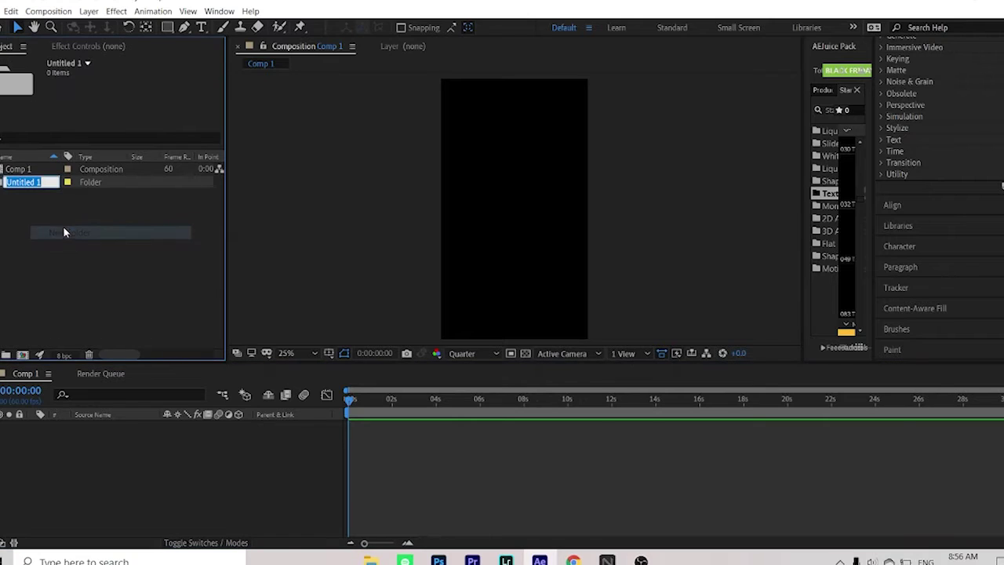
type("photos")
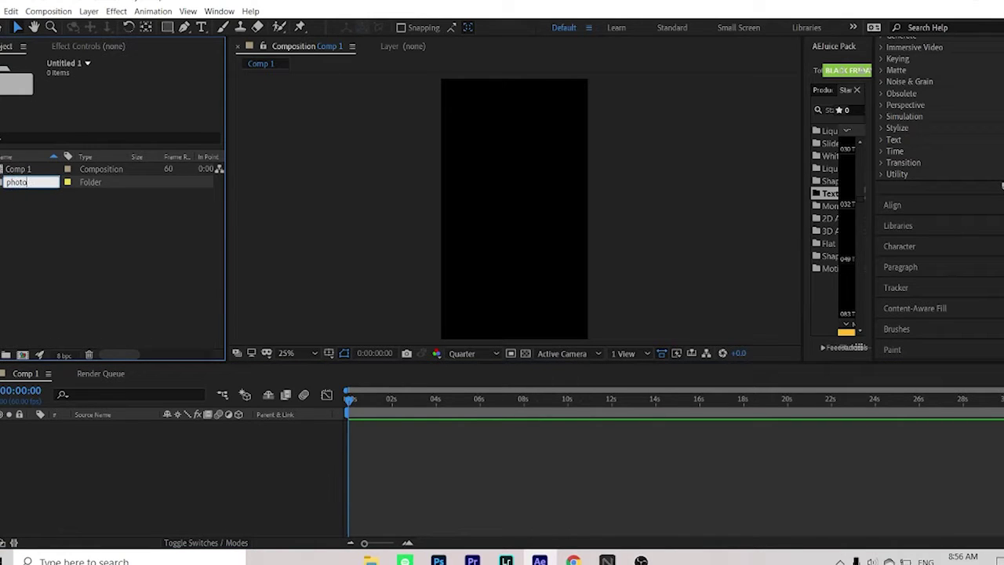
key("Return")
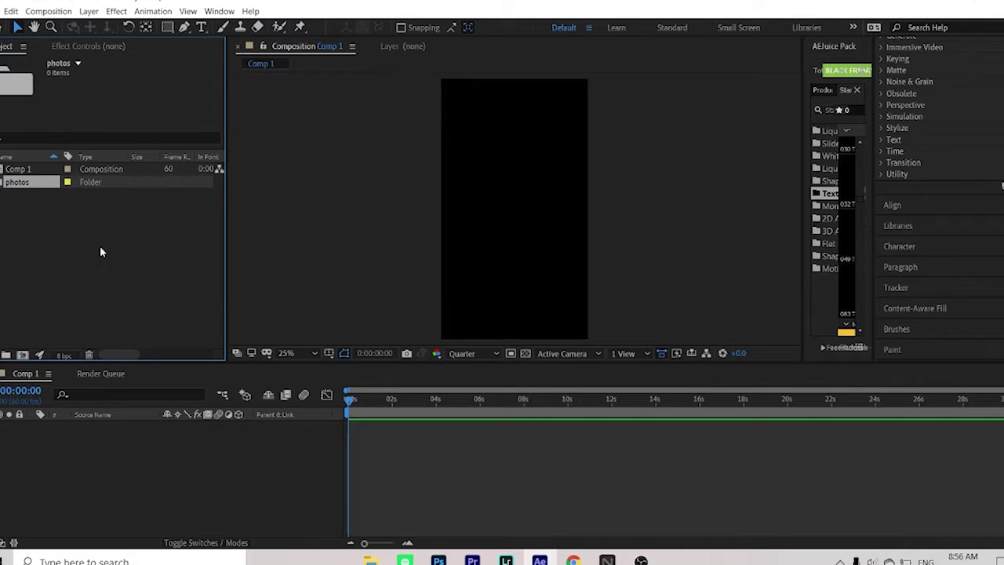
Step: Import 20210207-DJF01238_1763325578896.jpg from the Desktop's new polaroid > photos folder into the project's photos folder
key("alt+Tab")
key("alt+Tab")
left_click(499, 217)
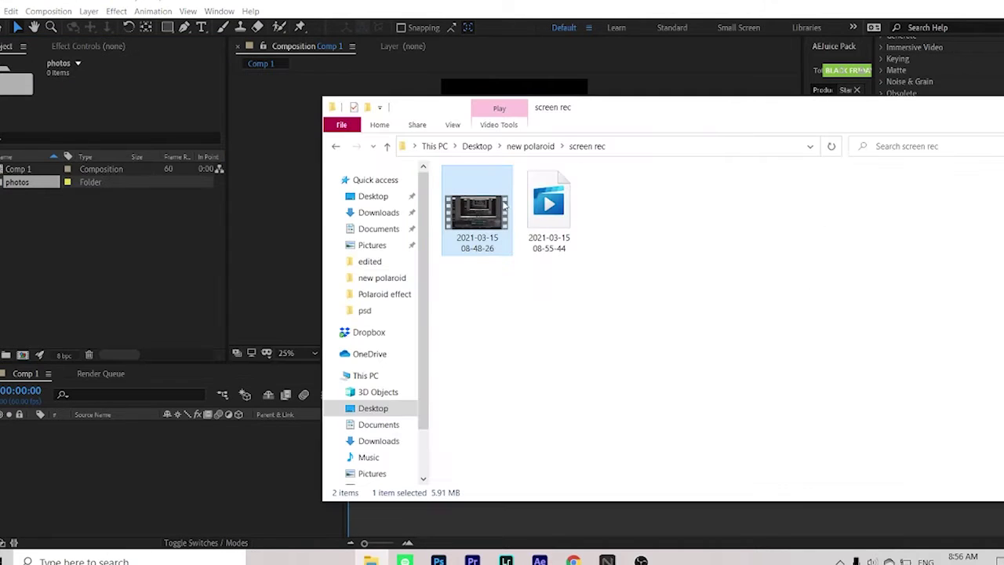
left_click(546, 146)
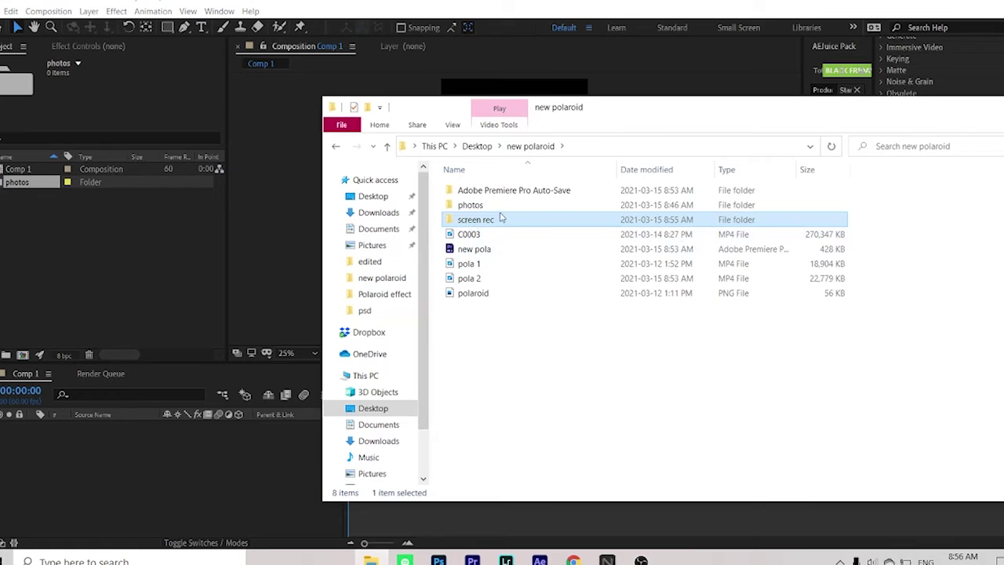
double_click(488, 207)
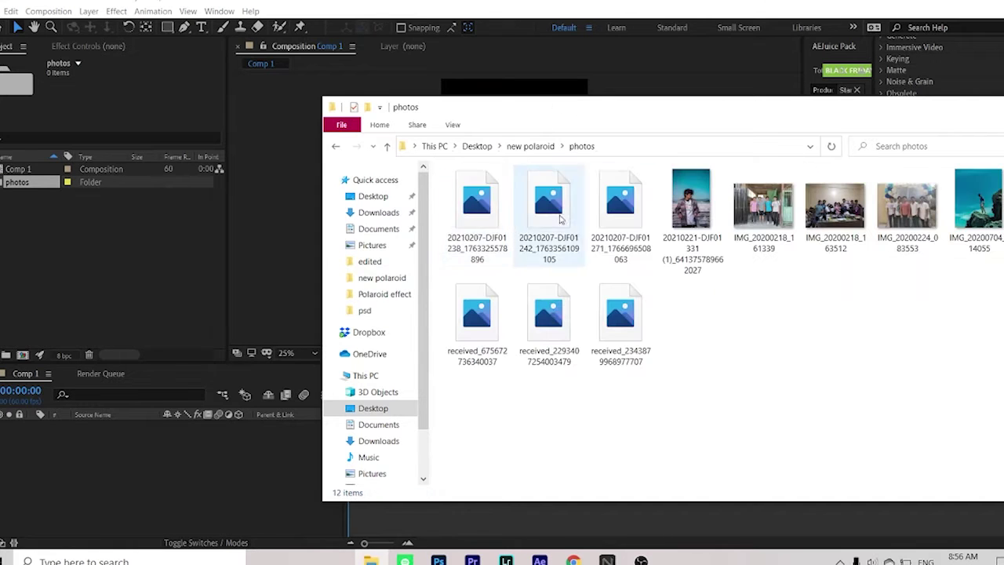
left_click_drag(943, 369, 843, 290)
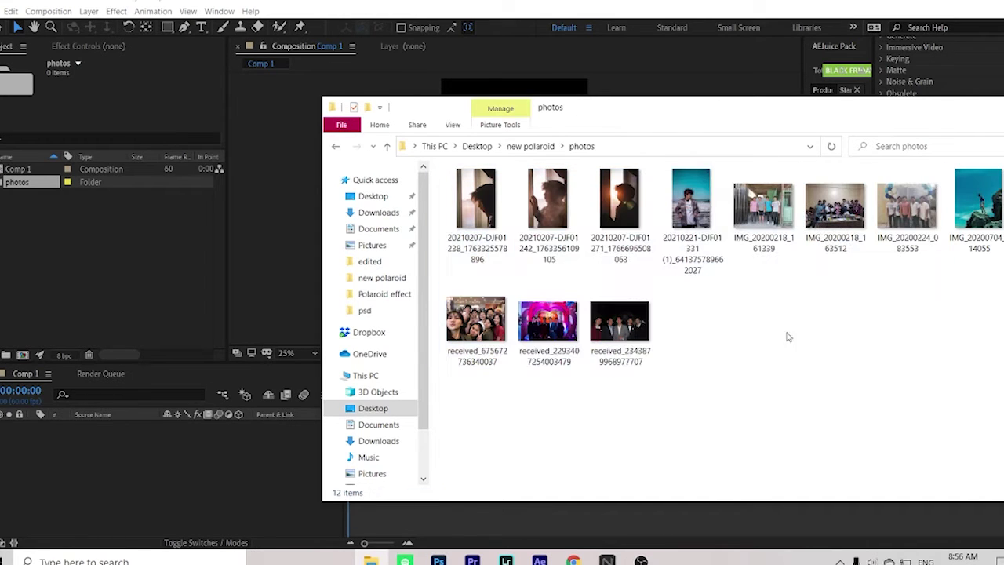
left_click_drag(476, 205, 23, 186)
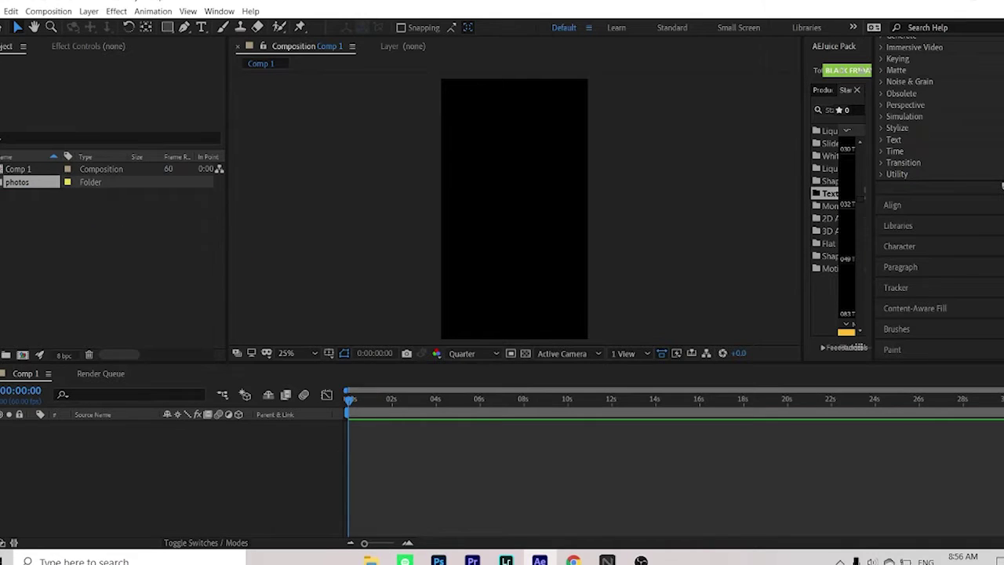
left_click(71, 194)
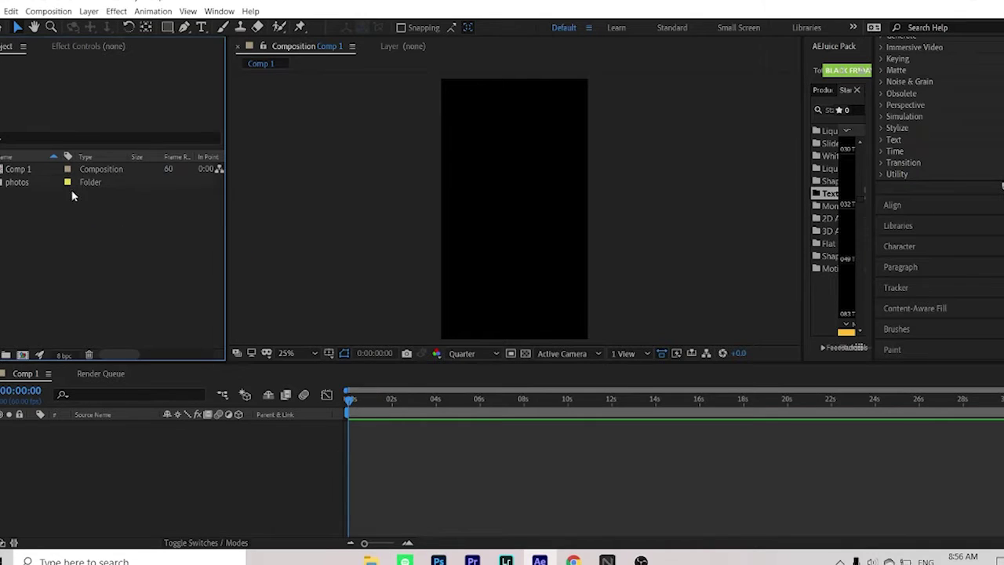
Step: Add the imported photo to the Comp 1 timeline and scale it down until it fits inside the composition frame
left_click(26, 196)
left_click_drag(80, 314, 56, 432)
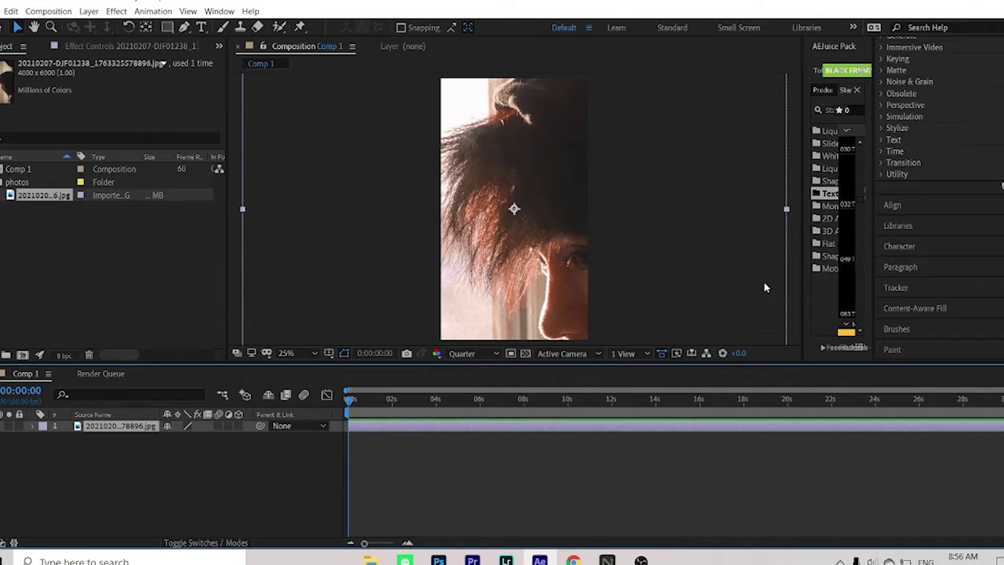
scroll(584, 194, "down", 4)
left_click_drag(635, 94, 586, 166)
scroll(588, 196, "up", 4)
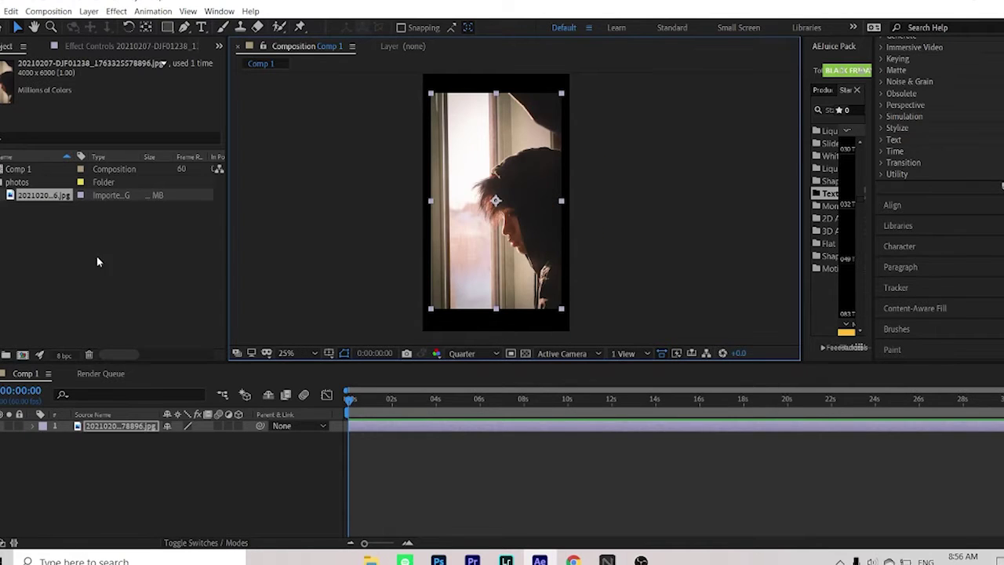
Step: Preview polaroid.png in the new polaroid folder on disk, close the preview and import the file into the project's photos folder
key("alt+Tab")
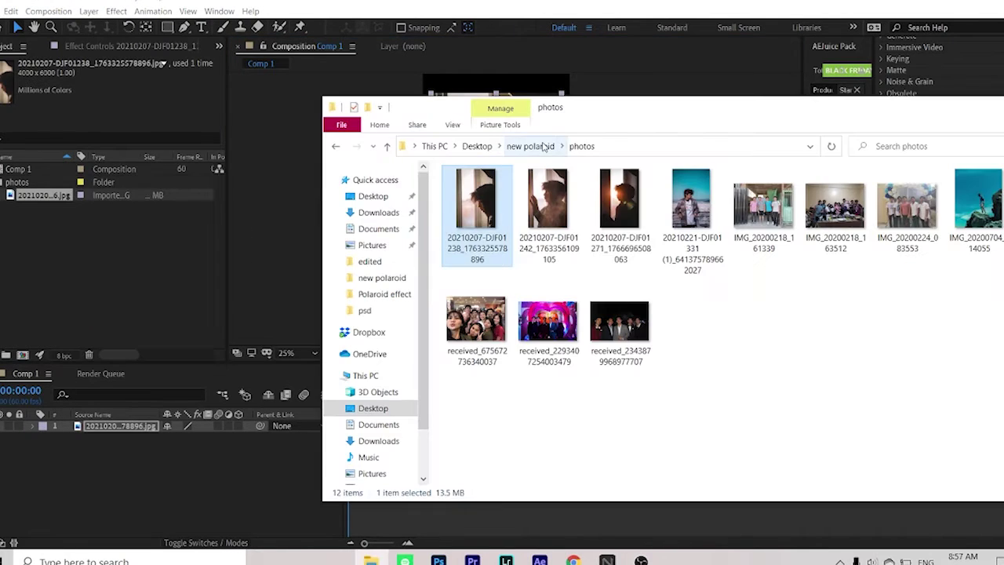
left_click(543, 148)
left_click(488, 293)
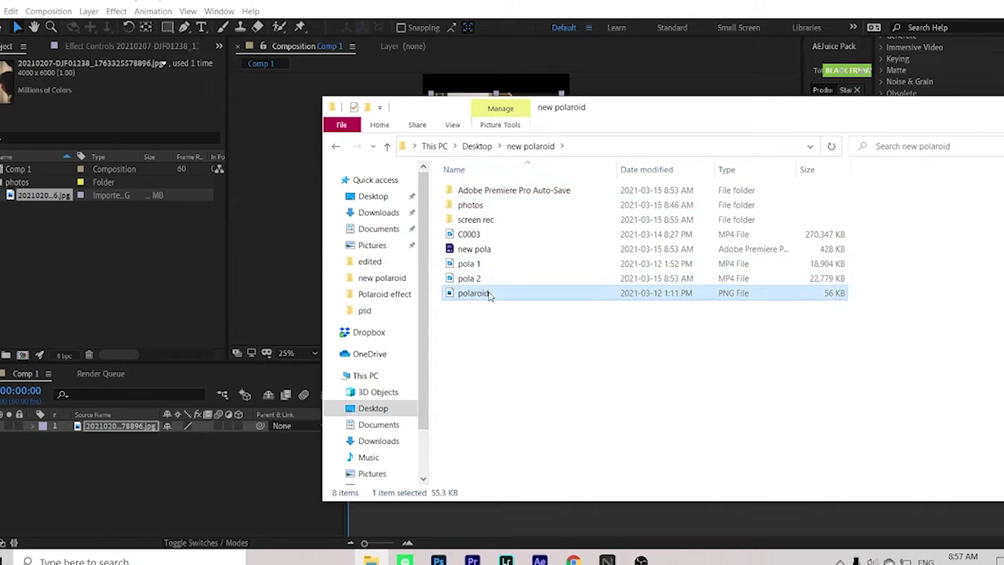
double_click(489, 295)
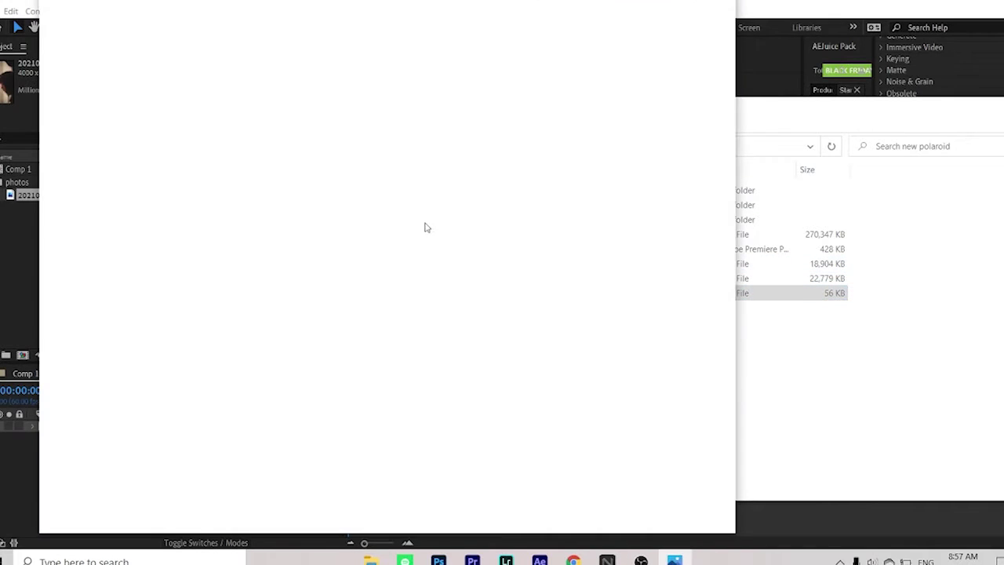
scroll(364, 251, "up", 1)
scroll(364, 252, "down", 1)
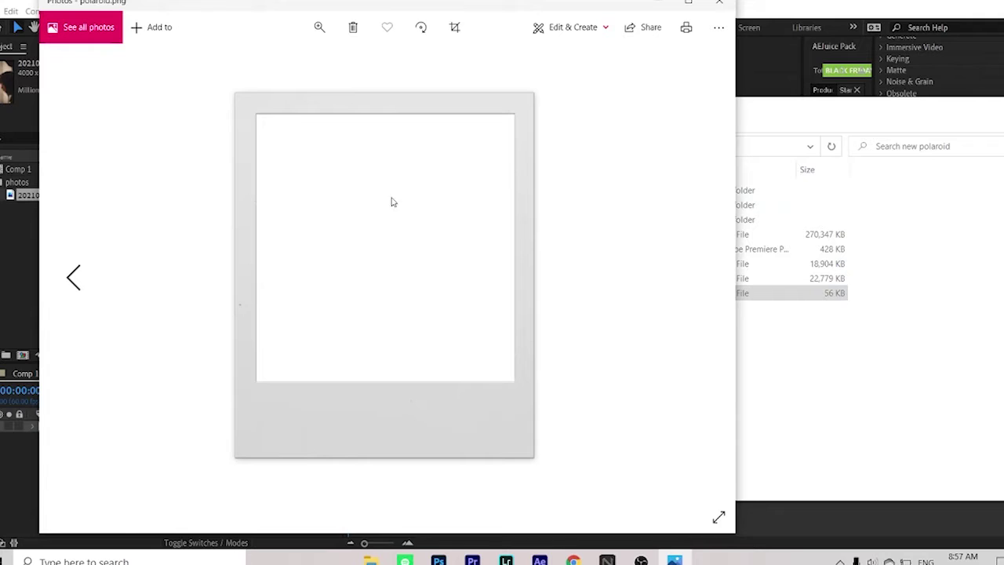
left_click(719, 27)
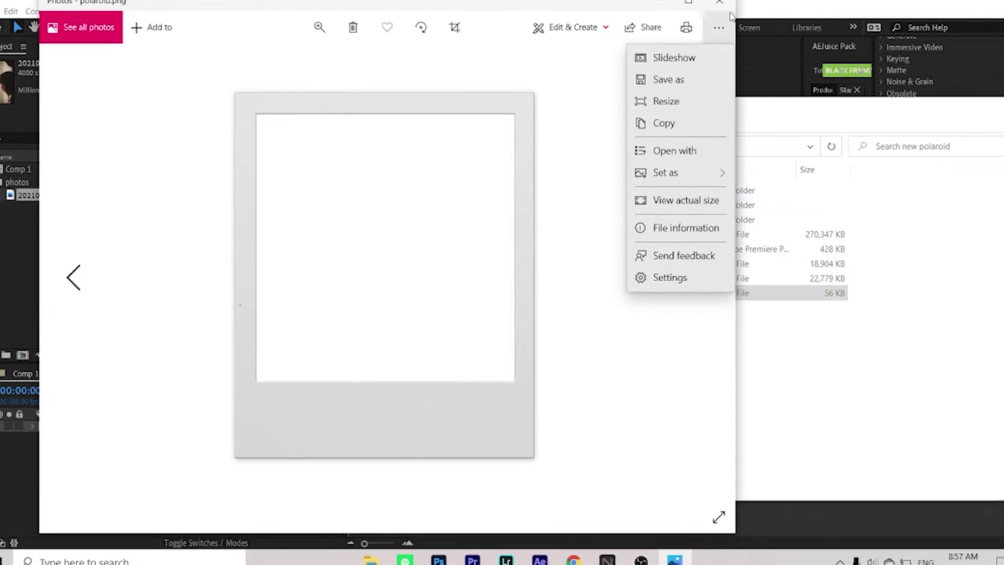
left_click(719, 2)
left_click_drag(473, 292, 39, 184)
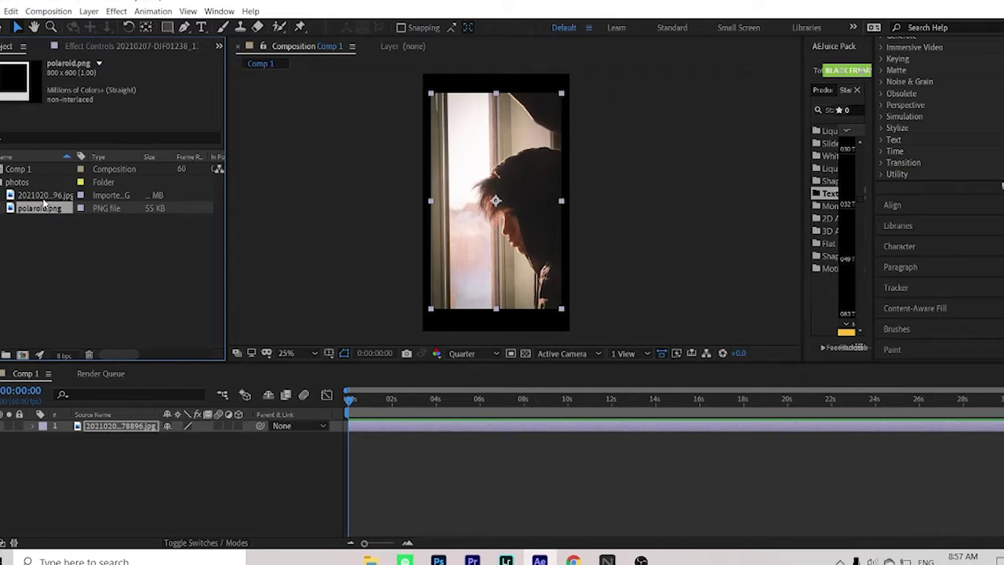
Step: Rename the imported polaroid image in the project as polaroid base.png
right_click(37, 215)
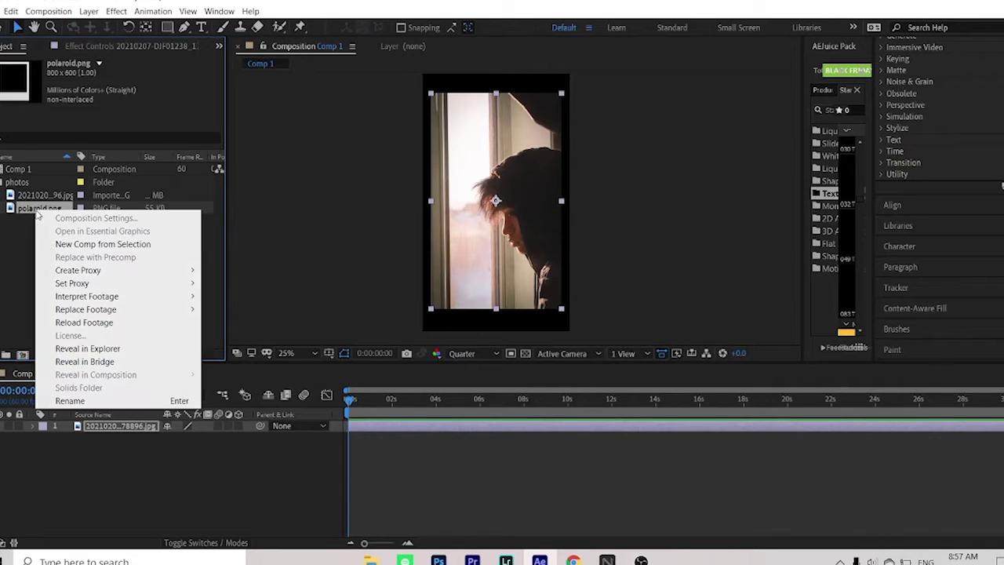
left_click(97, 401)
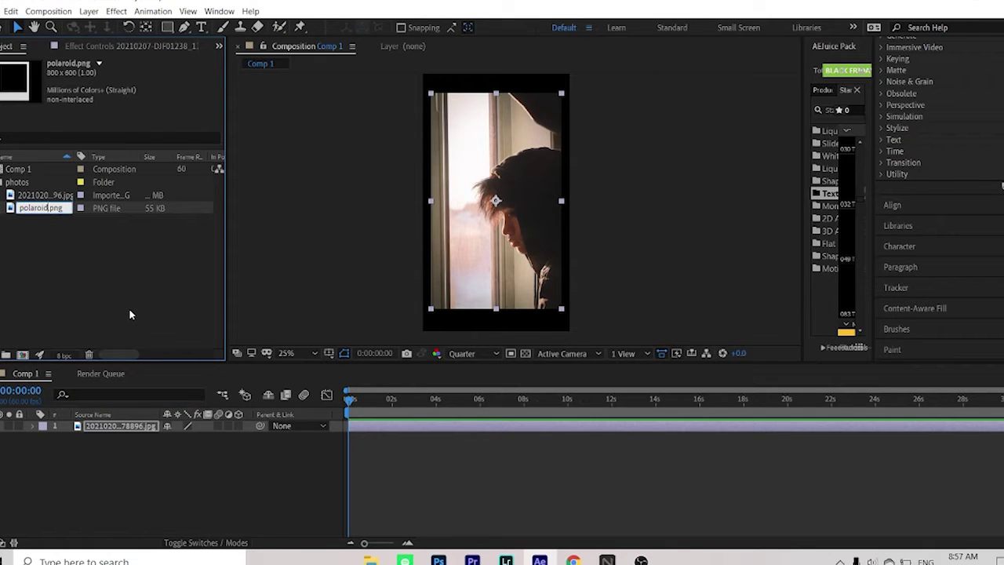
type("base")
key("Return")
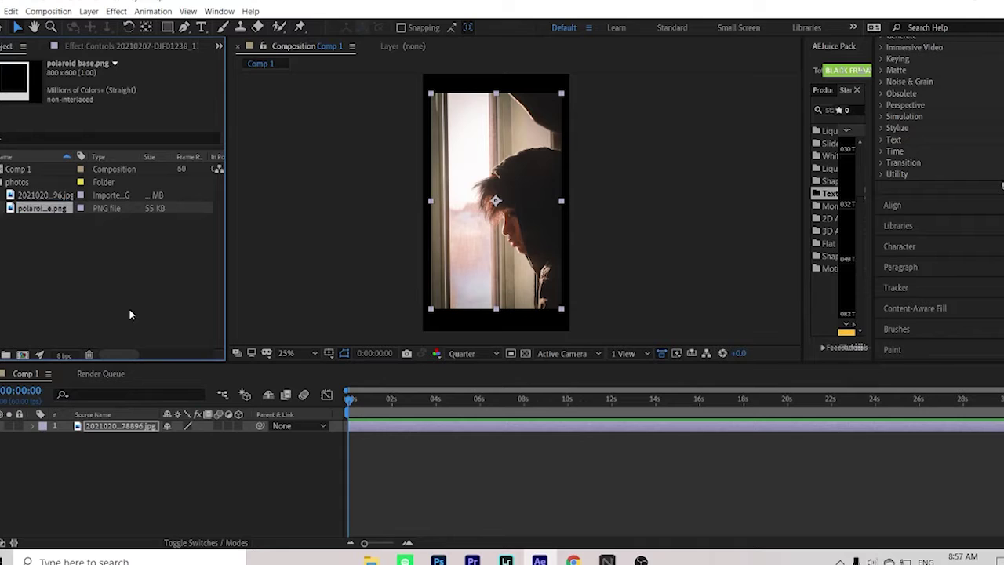
Step: Place the polaroid base image above the photo layer in Comp 1 and enlarge it to nearly the composition's width
left_click_drag(41, 208, 74, 453)
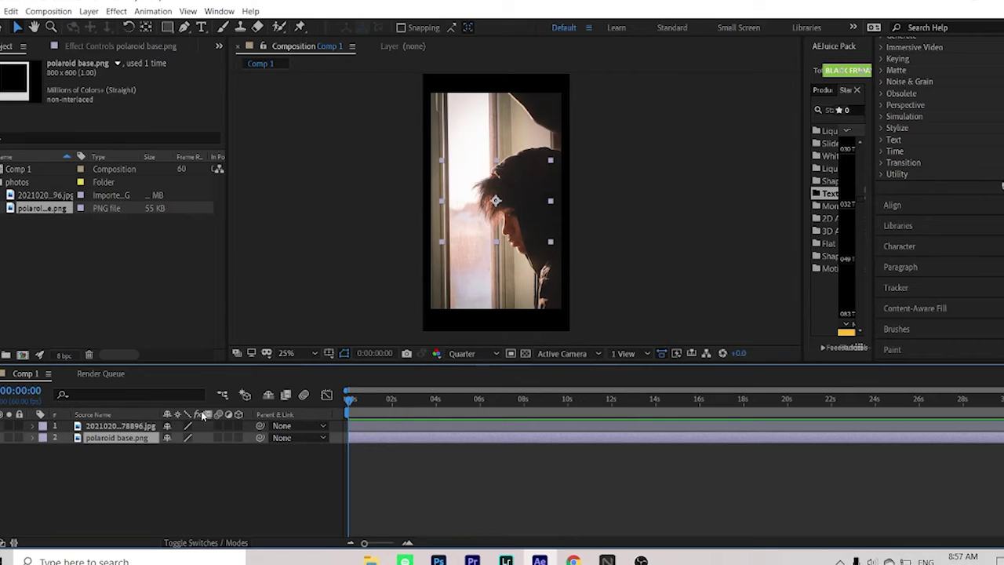
left_click_drag(141, 437, 135, 422)
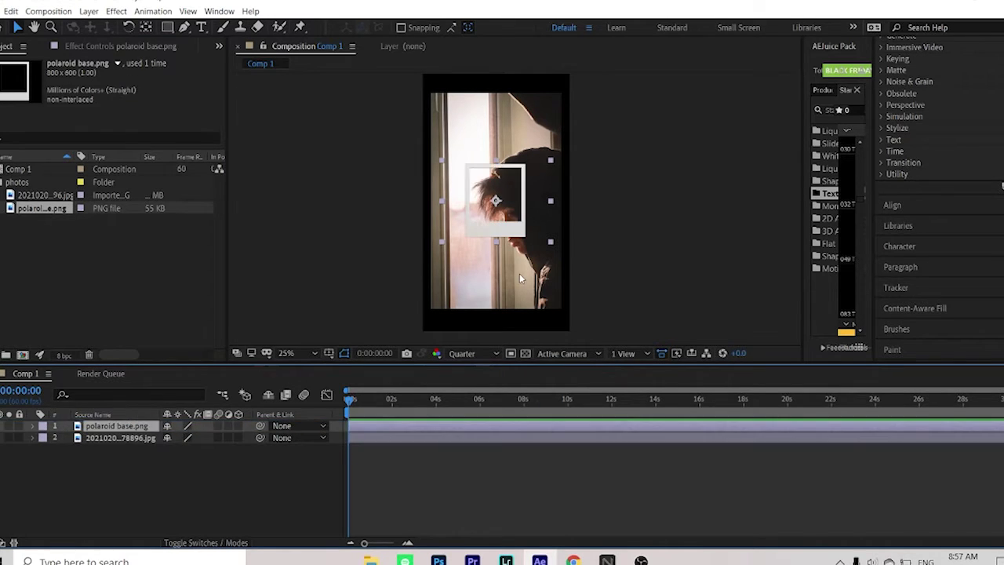
left_click(522, 229)
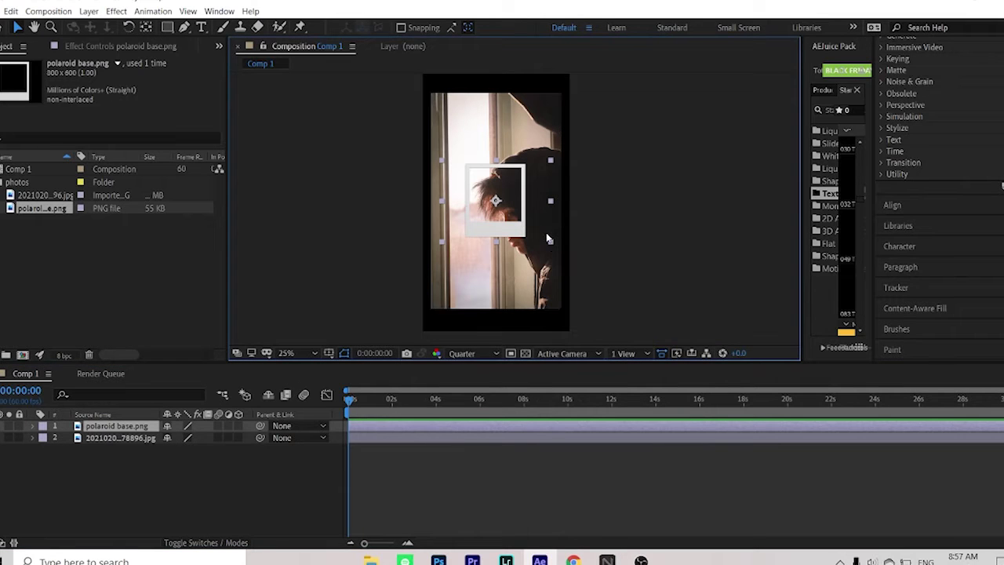
left_click_drag(551, 244, 606, 287)
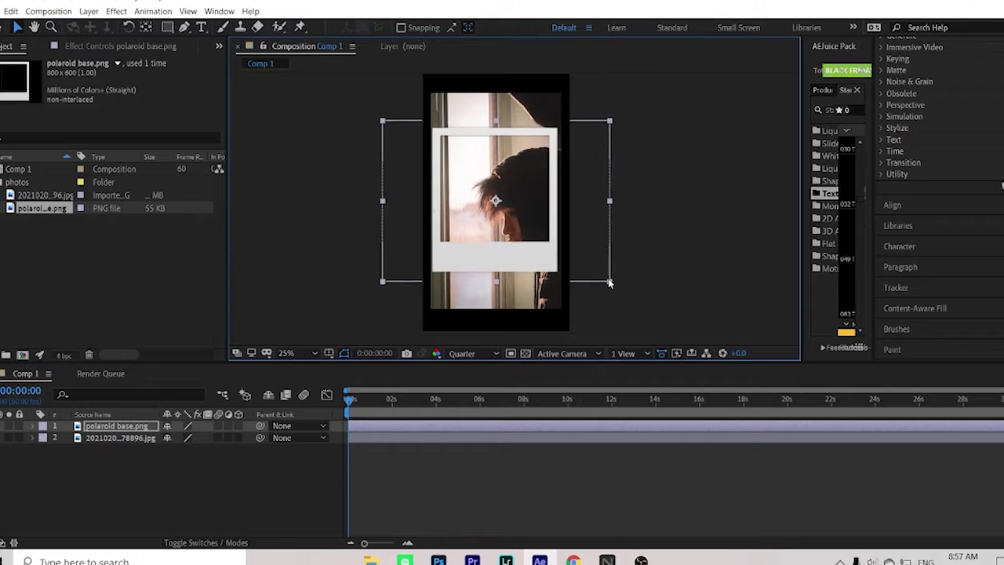
Step: Scale down the photo layer and move it up so it sits behind the polaroid frame's opening
left_click(540, 305)
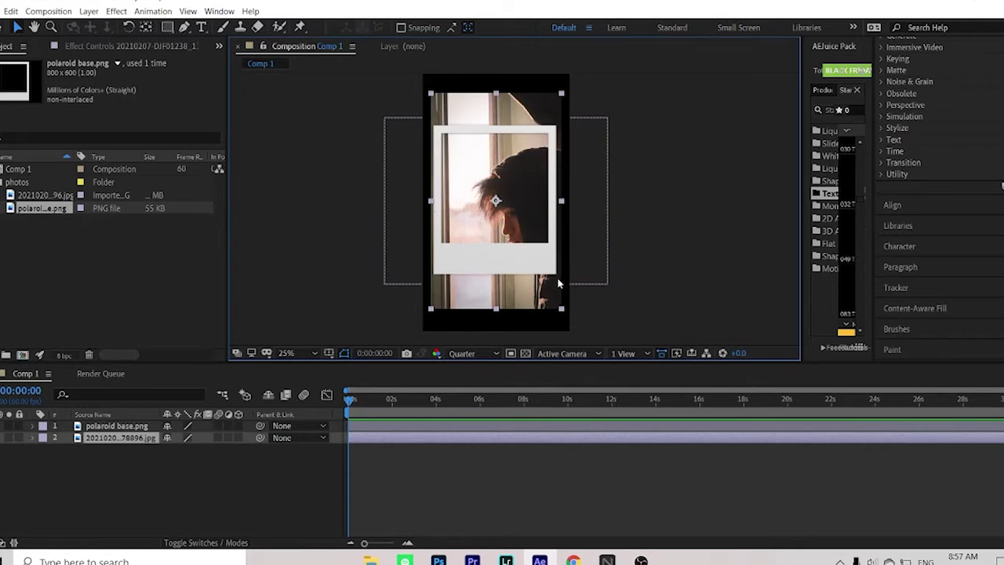
left_click_drag(561, 314, 552, 271)
left_click_drag(525, 209, 525, 190)
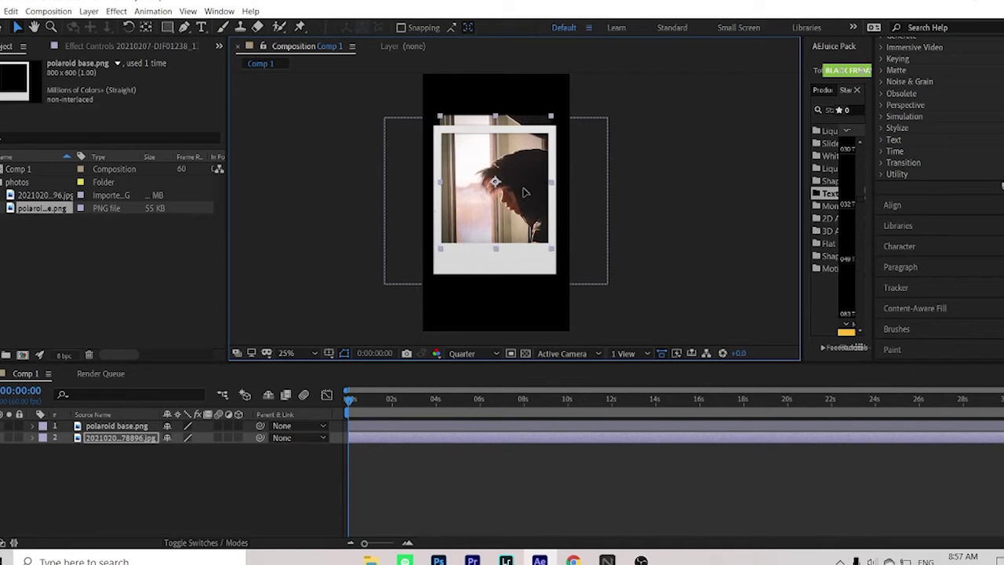
Step: Widen the photo layer slightly and check that it covers the edges of the polaroid frame's opening
key("period")
mouse_move(522, 208)
left_mouse_down()
mouse_move(490, 199)
mouse_move(527, 208)
left_mouse_up()
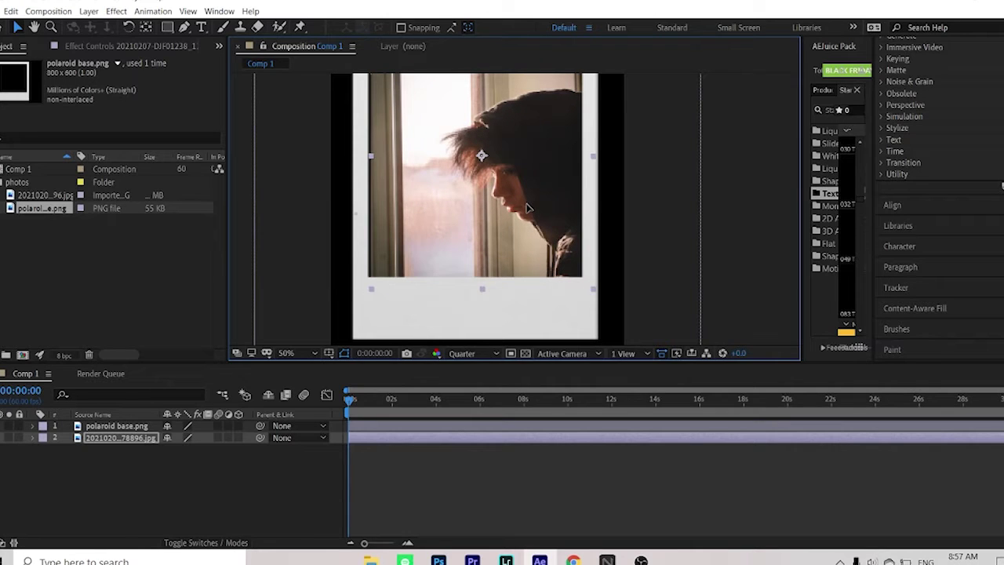
left_click_drag(371, 159, 368, 160)
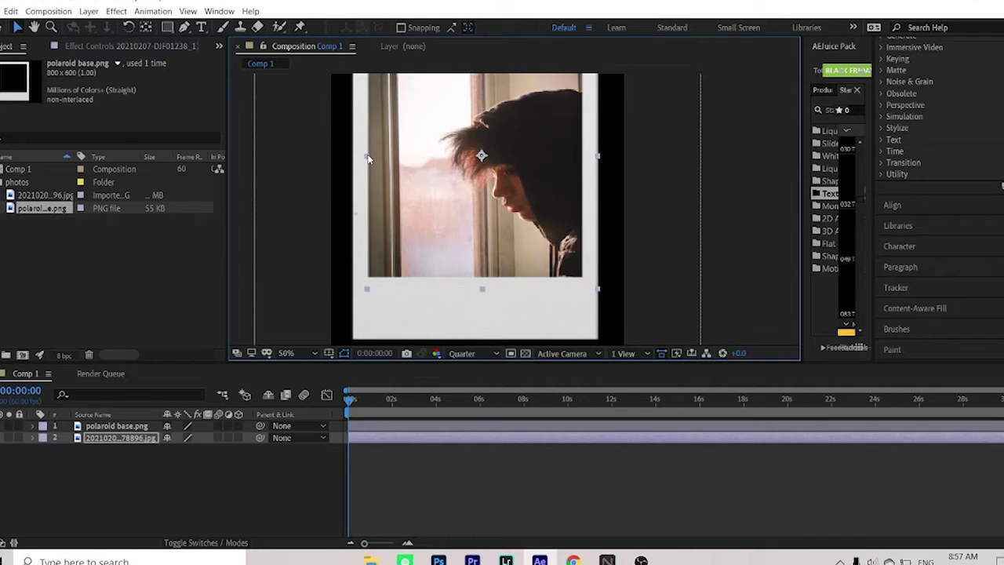
scroll(513, 226, "down", 1)
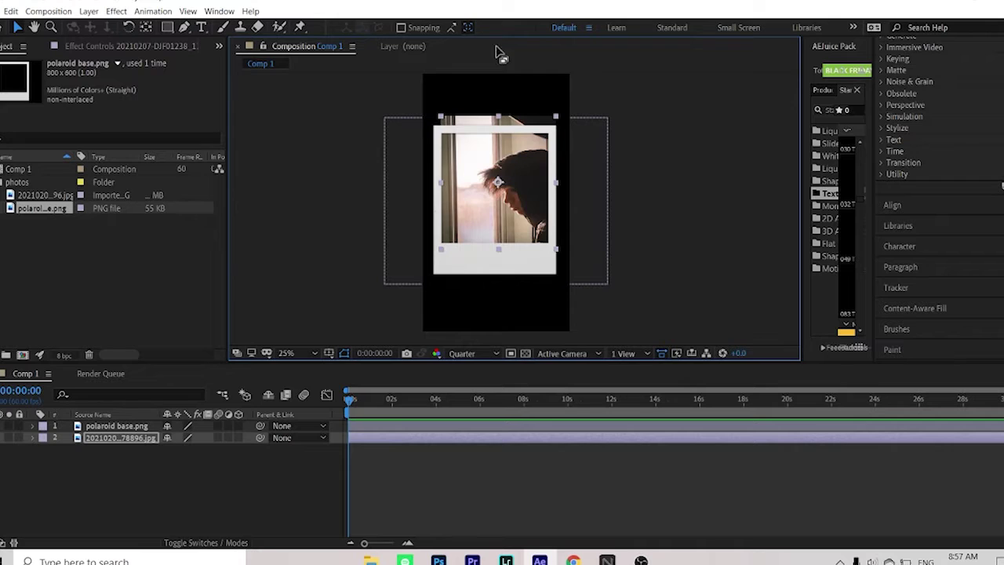
scroll(497, 114, "up", 1)
left_click_drag(496, 122, 500, 247)
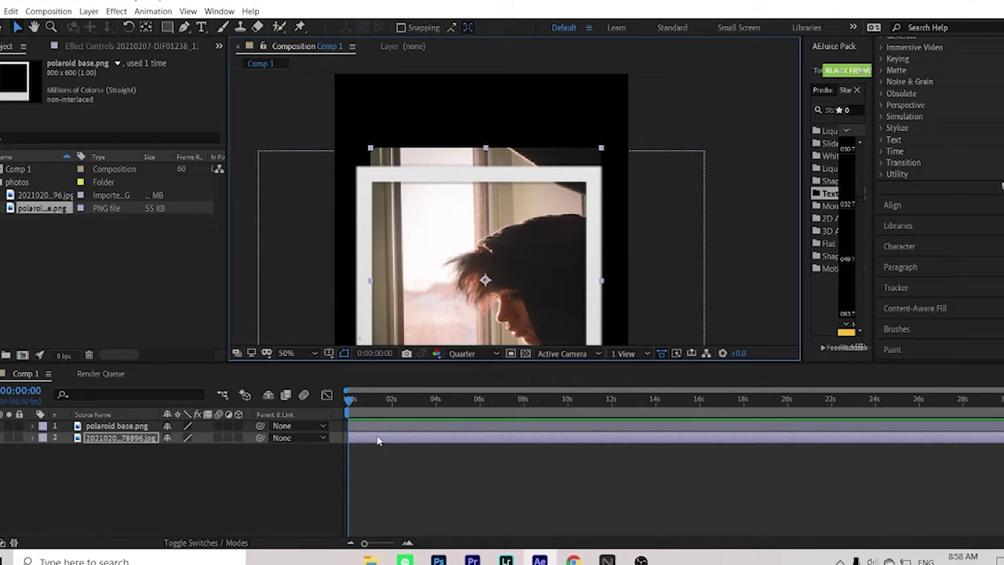
Step: Draw a closed four-point Pen mask on the photo layer around the polaroid frame's opening, hiding the parts outside the frame
left_click(188, 27)
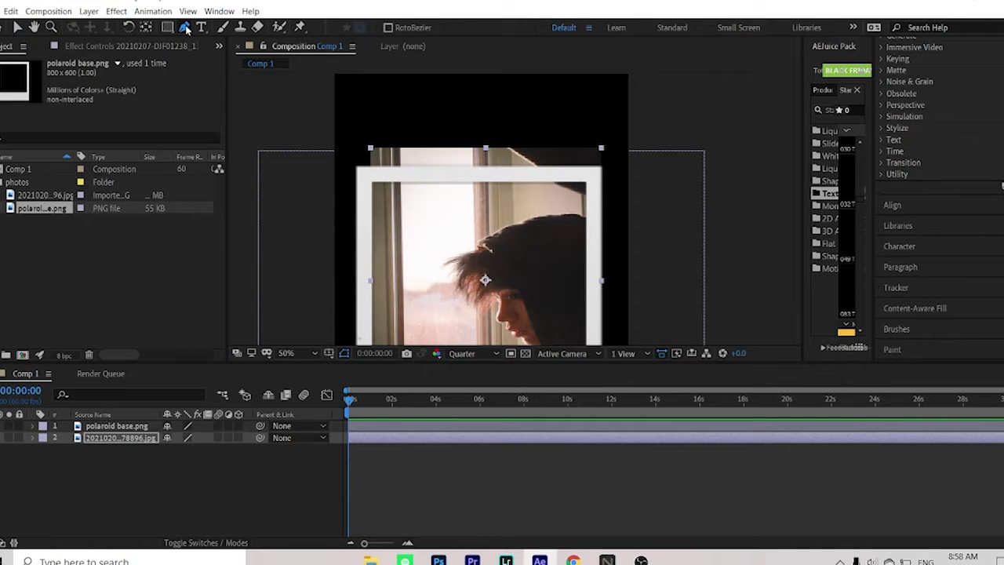
key("h")
left_click_drag(470, 226, 466, 124)
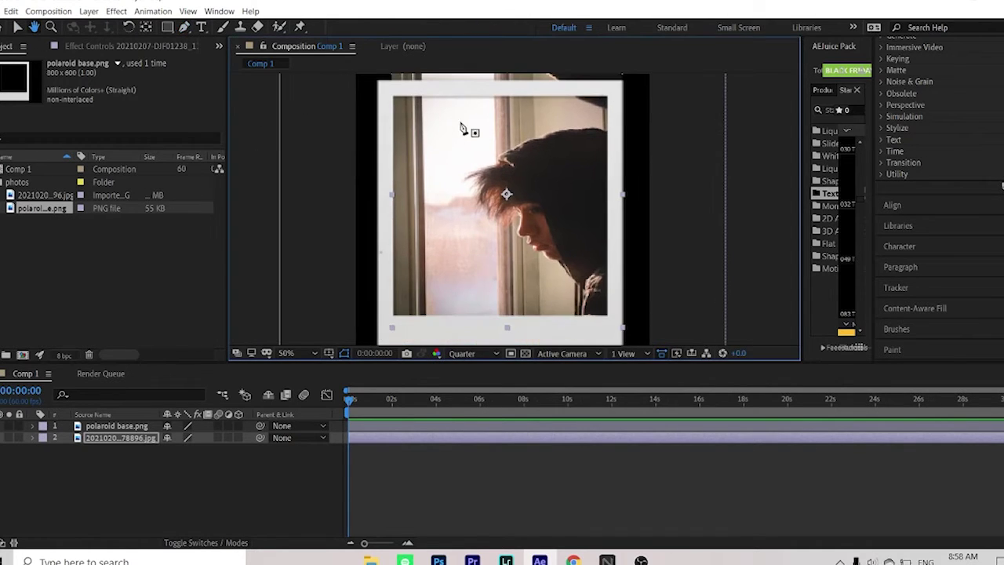
left_click(391, 94)
left_click(389, 322)
left_click(612, 318)
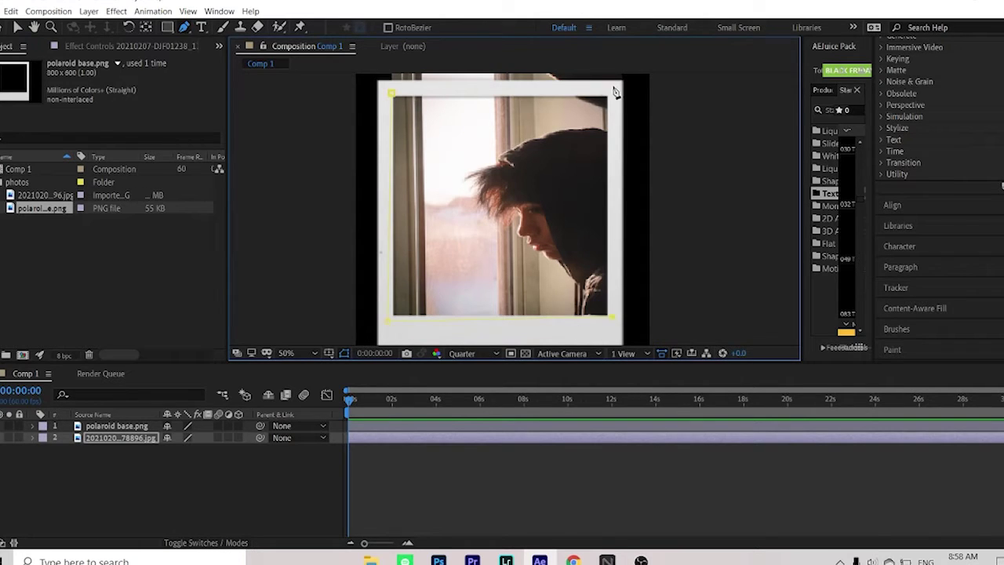
left_click(392, 93)
left_click_drag(537, 147, 553, 208)
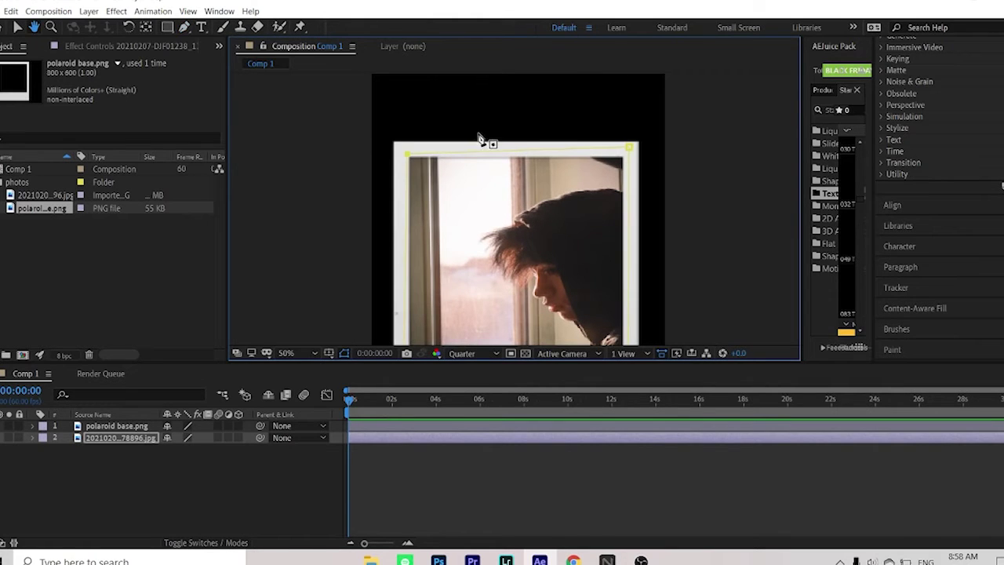
key("v")
Step: Pre-compose the polaroid base and photo layers into a new composition named "polaroid pic 1"
scroll(471, 204, "down", 4)
scroll(439, 259, "up", 2)
left_click_drag(114, 459, 117, 432)
right_click(131, 442)
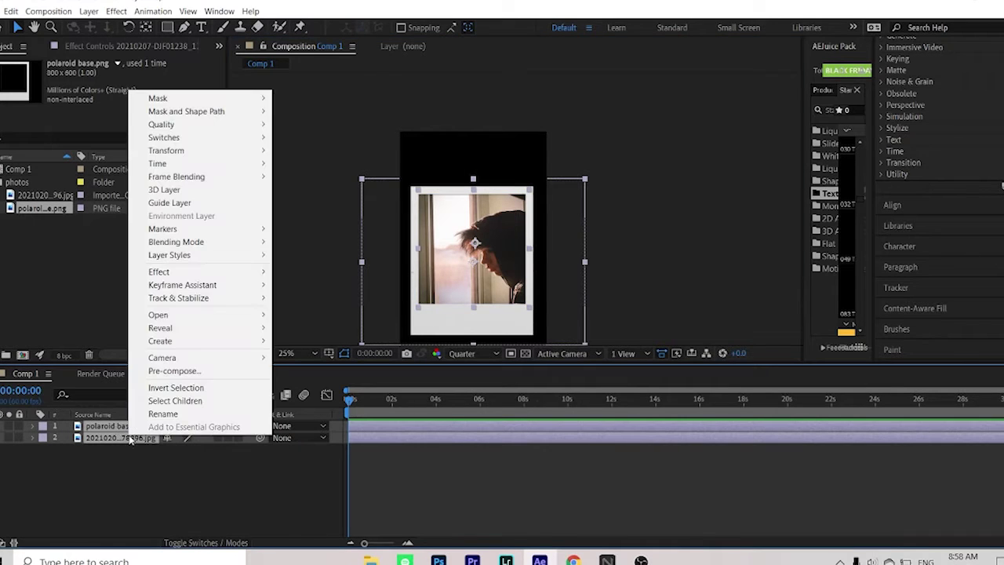
left_click(173, 370)
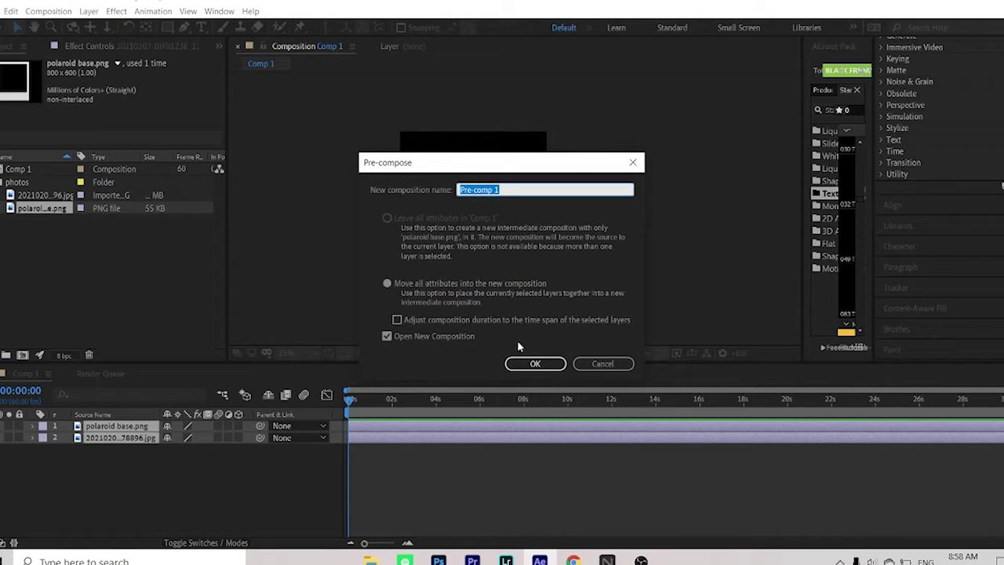
type("polaroid pic")
key("Return")
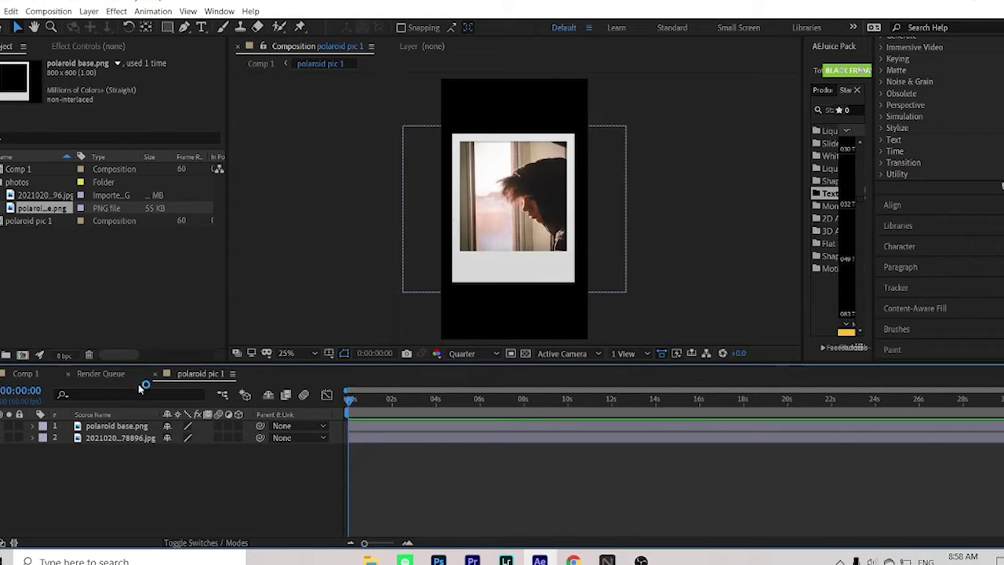
Step: Return to Comp 1, move the polaroid pic 1 layer up to the middle and scale it down
left_click(26, 374)
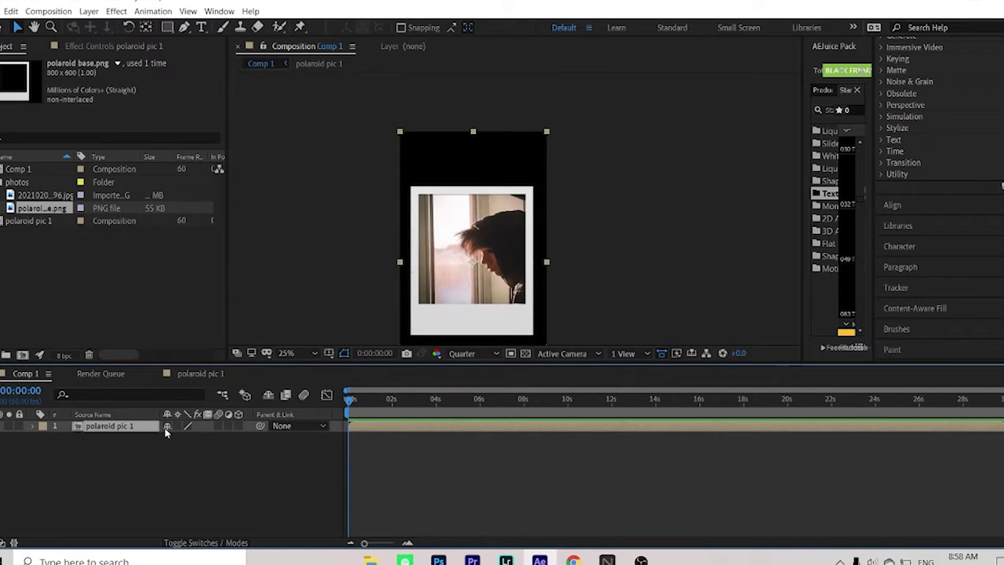
left_click_drag(440, 307, 455, 263)
left_click_drag(556, 88, 546, 141)
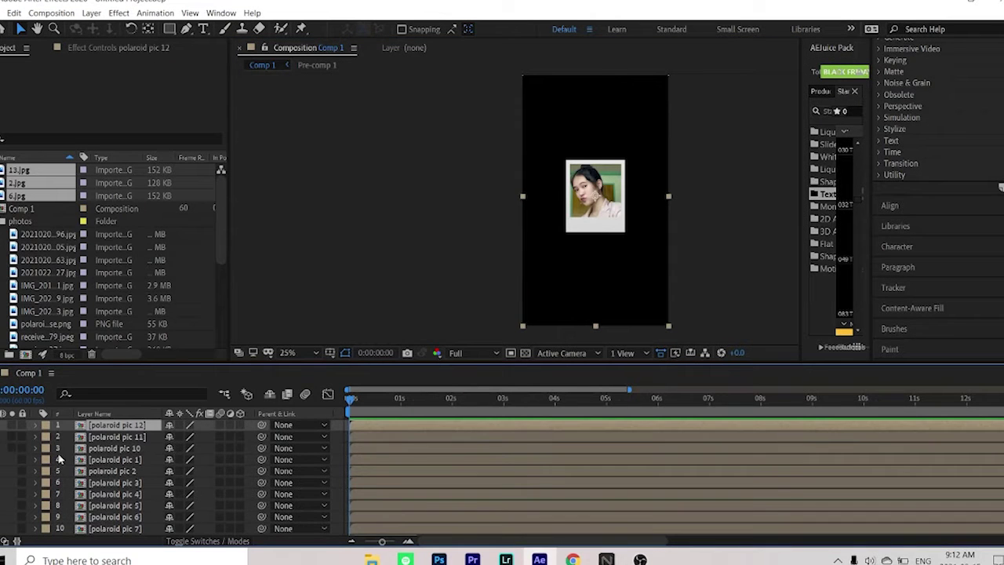
Step: Create a new 1080 x 1920 px, 60 fps composition named "main"
key("ctrl+shift+a")
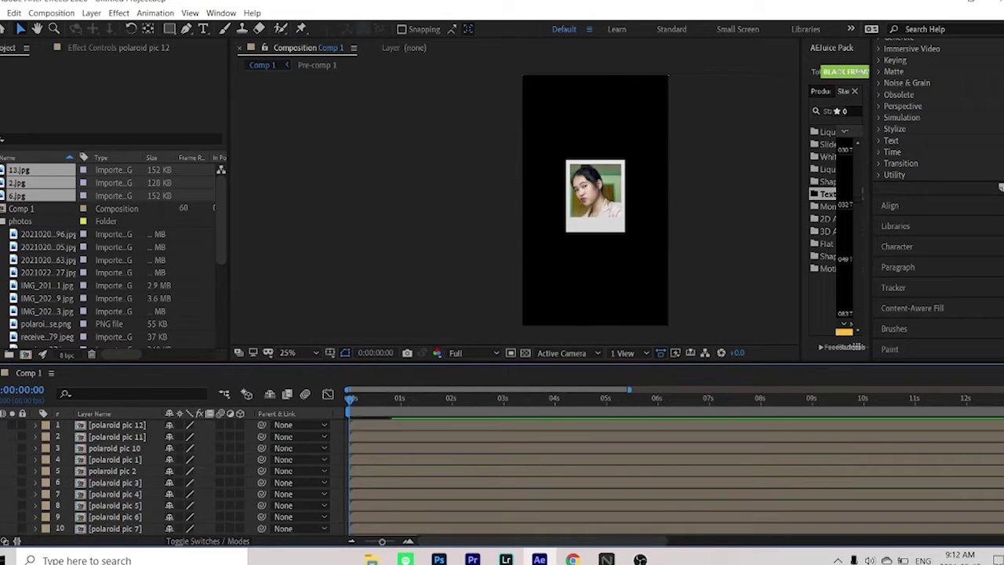
scroll(143, 450, "down", 2)
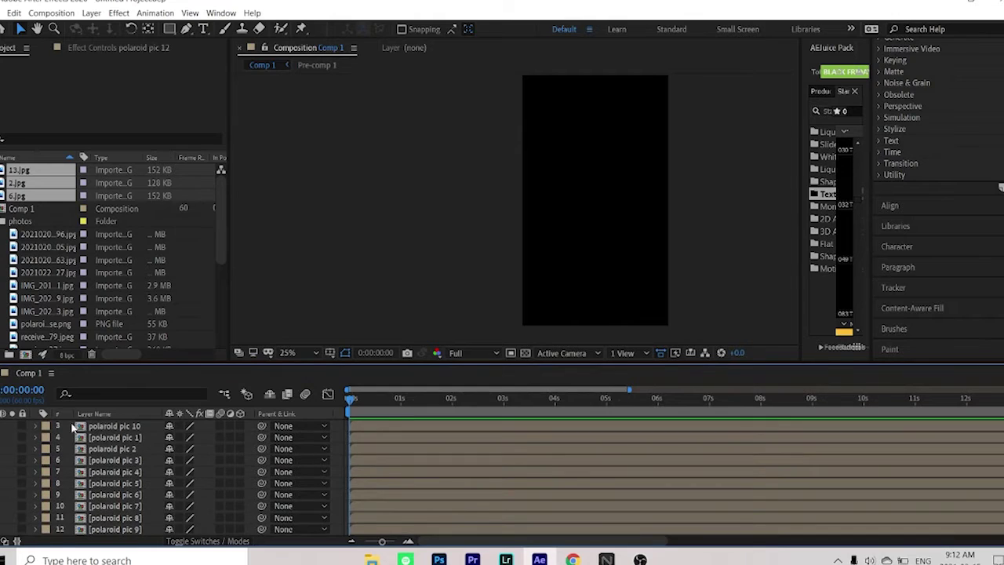
left_click(68, 14)
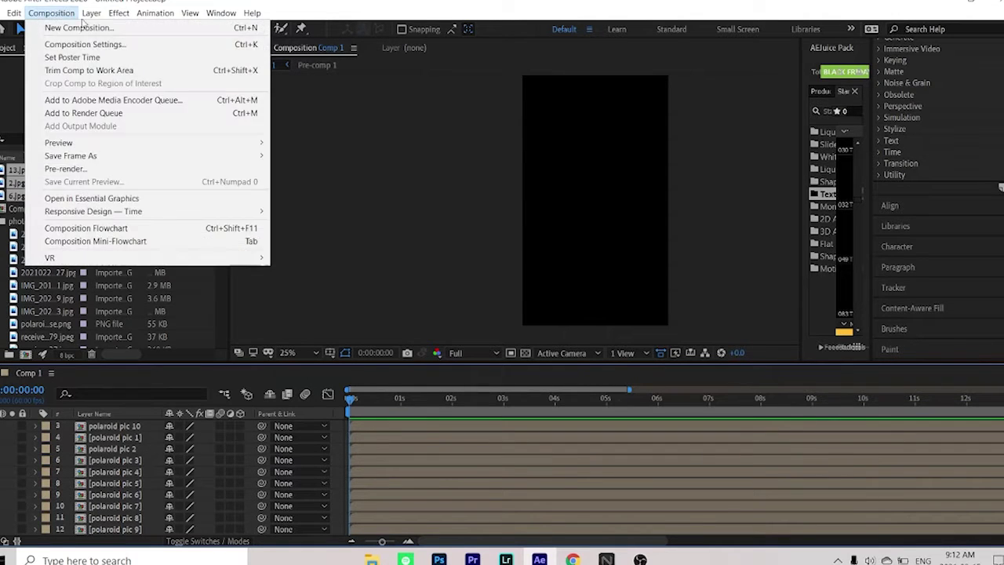
left_click(74, 28)
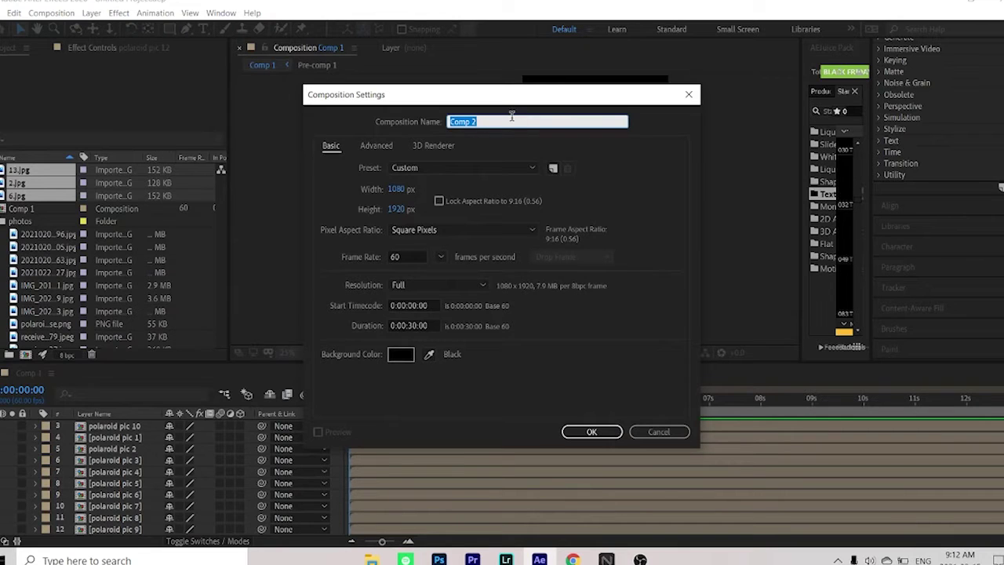
type("main")
left_click(568, 431)
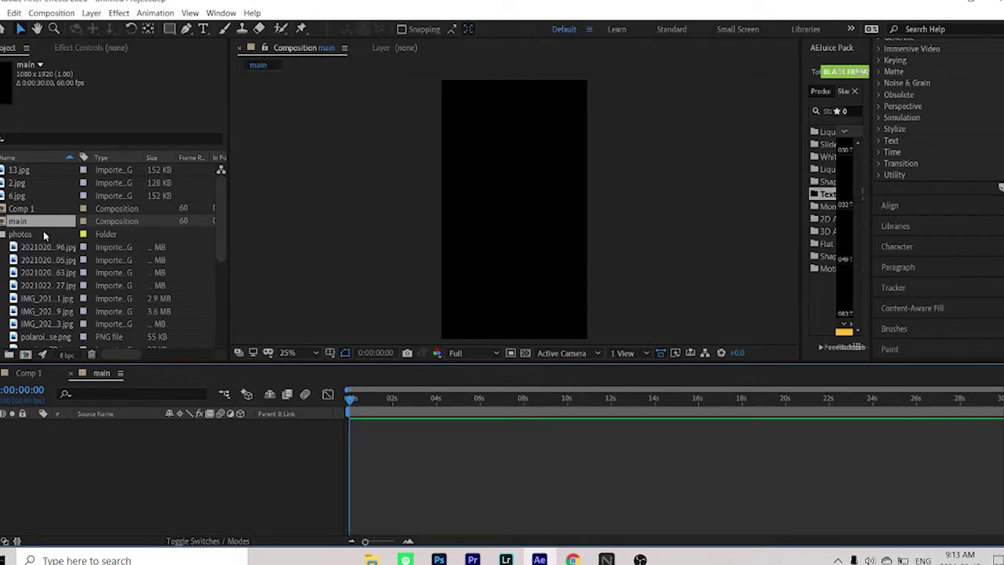
Step: Group the compositions polaroid pic 1 through polaroid pic 13 into a new project folder named "edited"
left_click(4, 234)
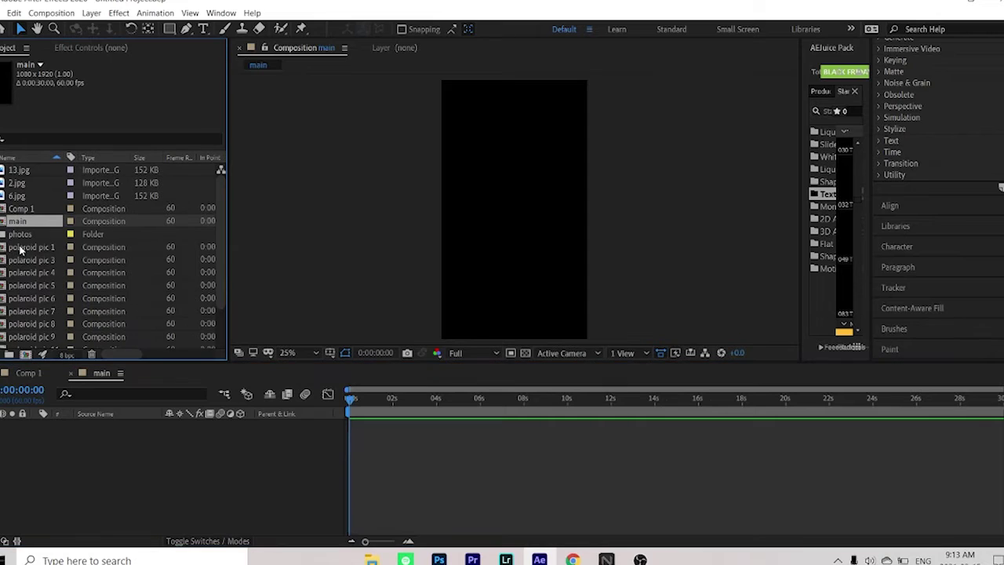
left_click(20, 250)
scroll(42, 272, "down", 2)
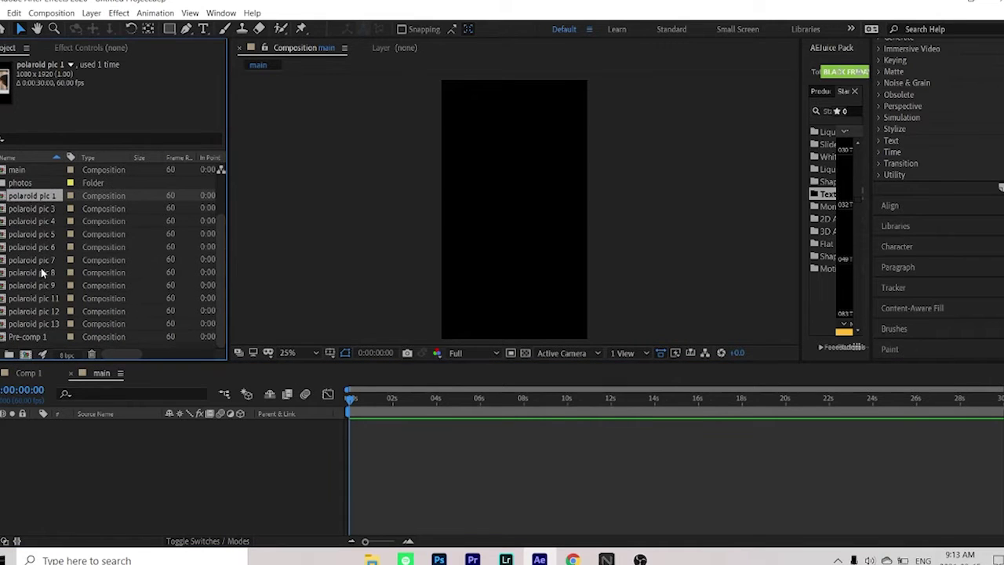
left_click(50, 324, "shift")
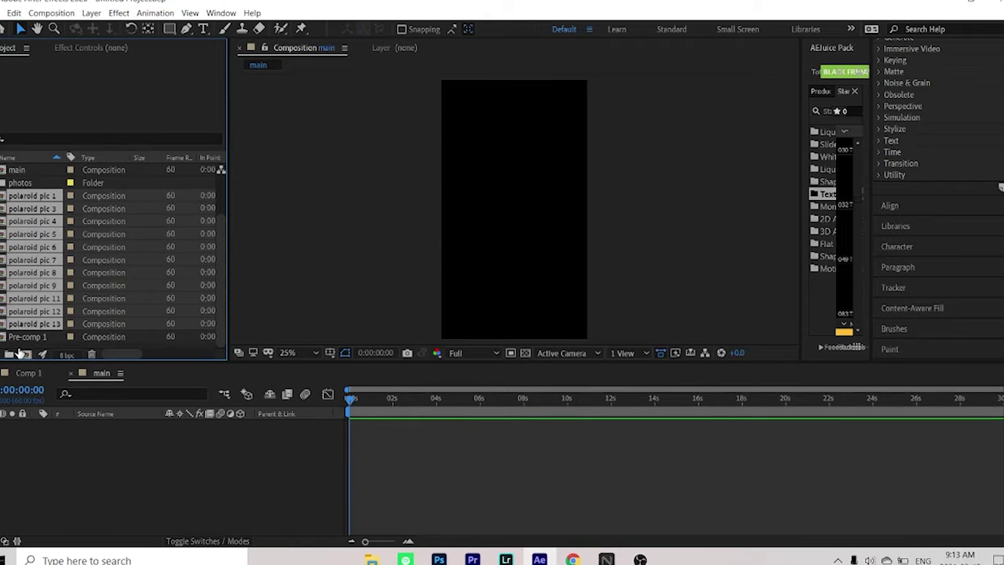
left_click_drag(32, 301, 17, 357)
type("edited")
key("Return")
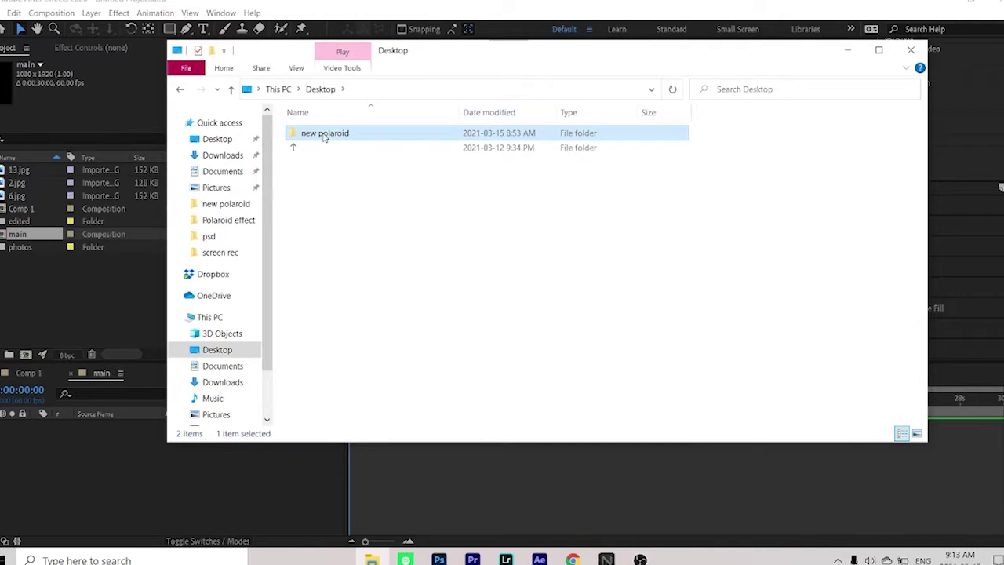
Step: Import pola 2.mp4 from the Desktop's new polaroid folder, place it in the main composition and set the preview resolution to Quarter
double_click(324, 134)
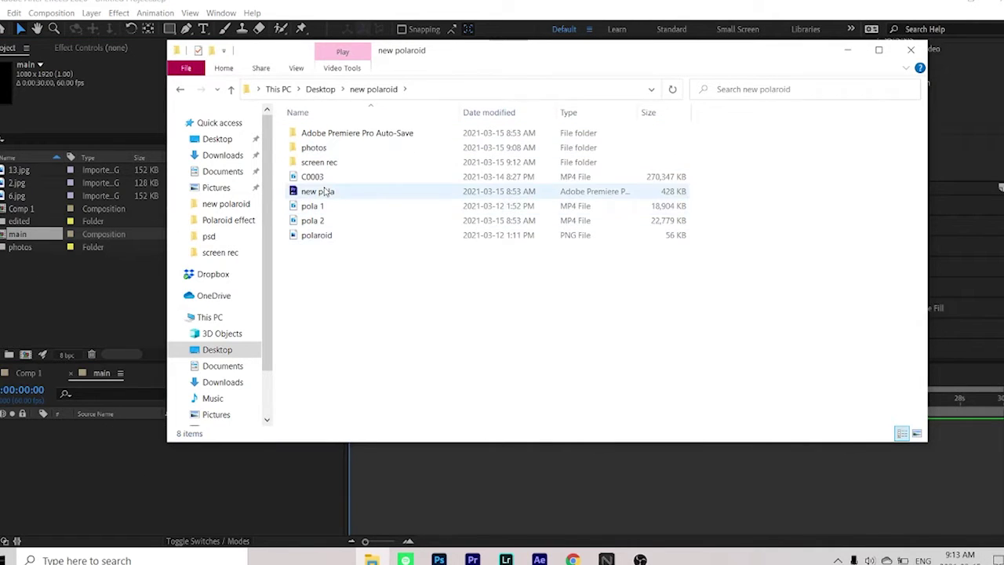
left_click_drag(347, 222, 109, 436)
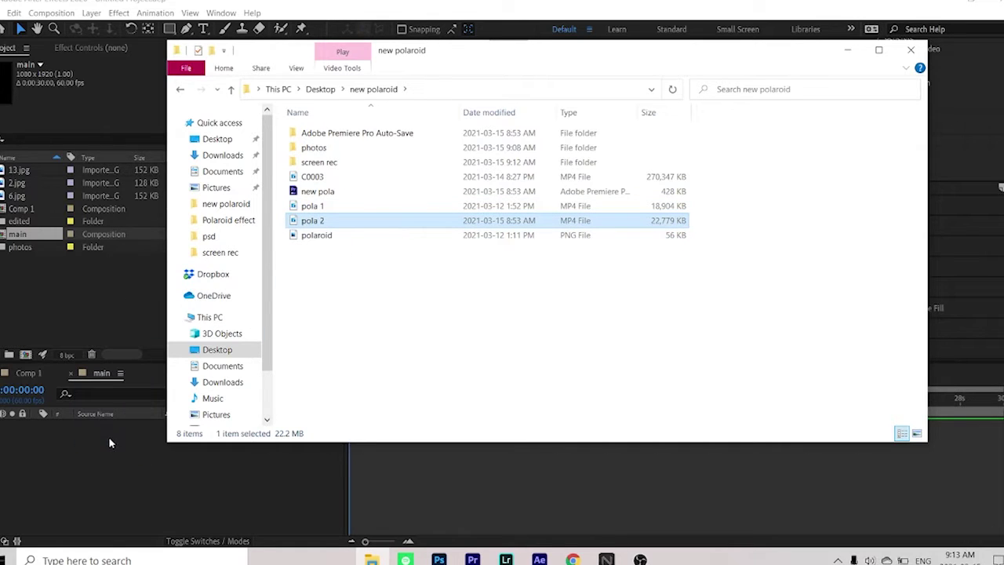
left_click(80, 233)
left_click_drag(87, 229, 349, 291)
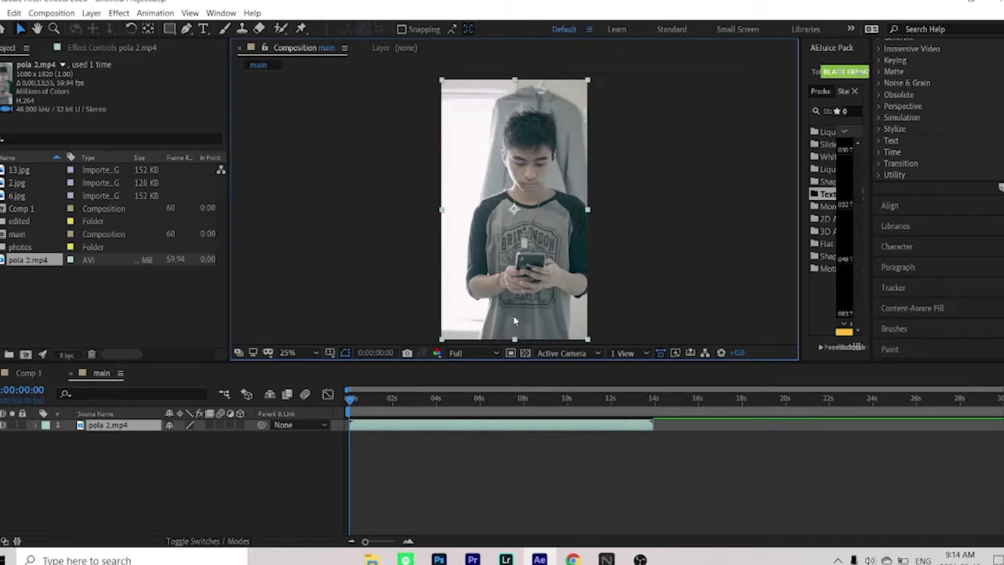
left_click(457, 353)
left_click(472, 429)
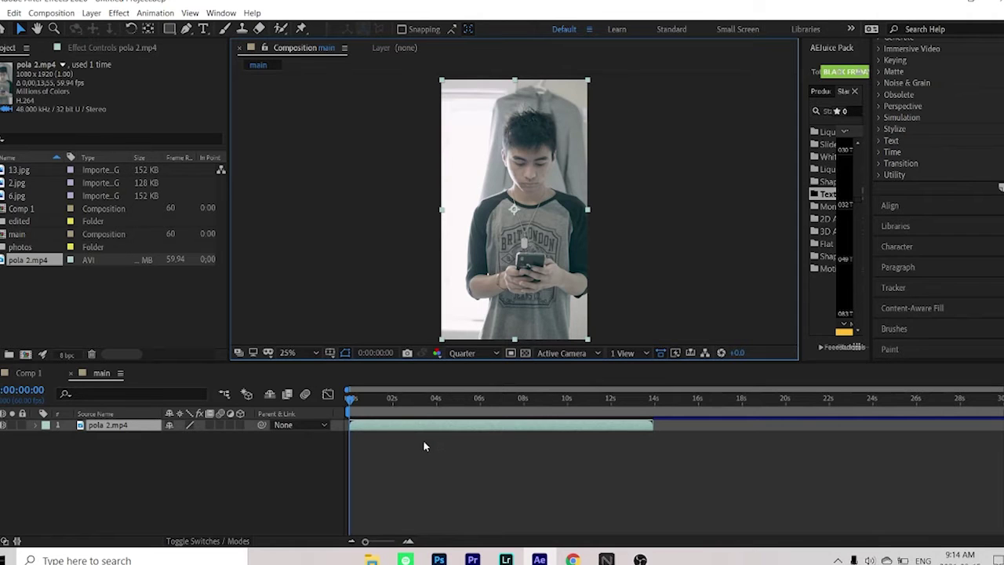
Step: Split the pola 2.mp4 layer at 0:00:04:21, where the hand lifts off the phone
left_click_drag(366, 404, 445, 408)
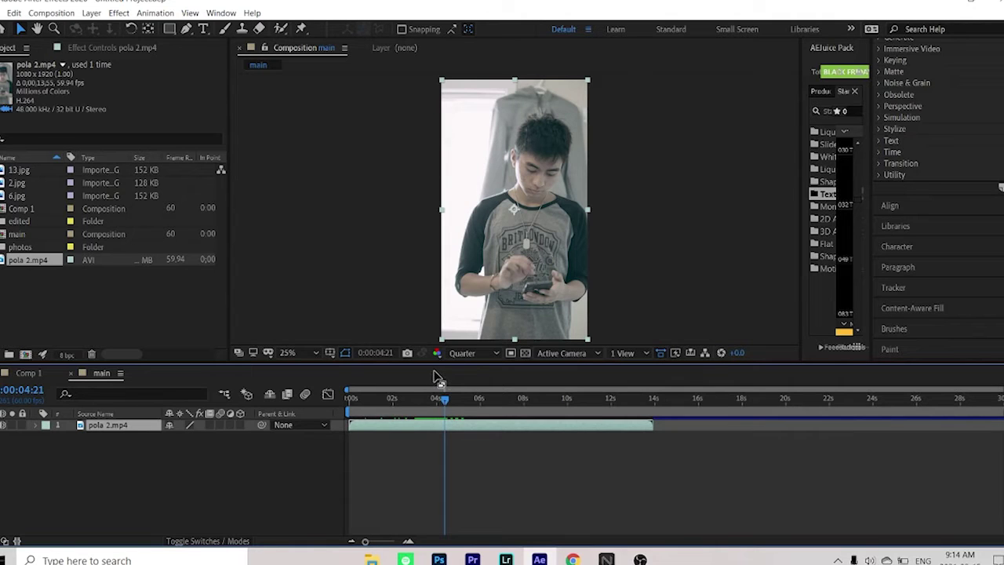
key("ctrl+shift+d")
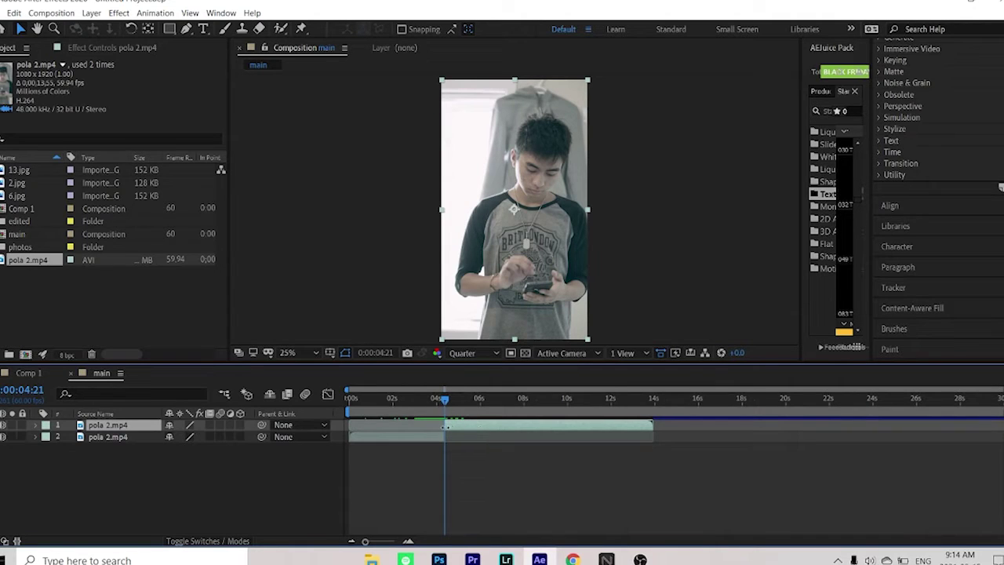
scroll(460, 442, "up", 4)
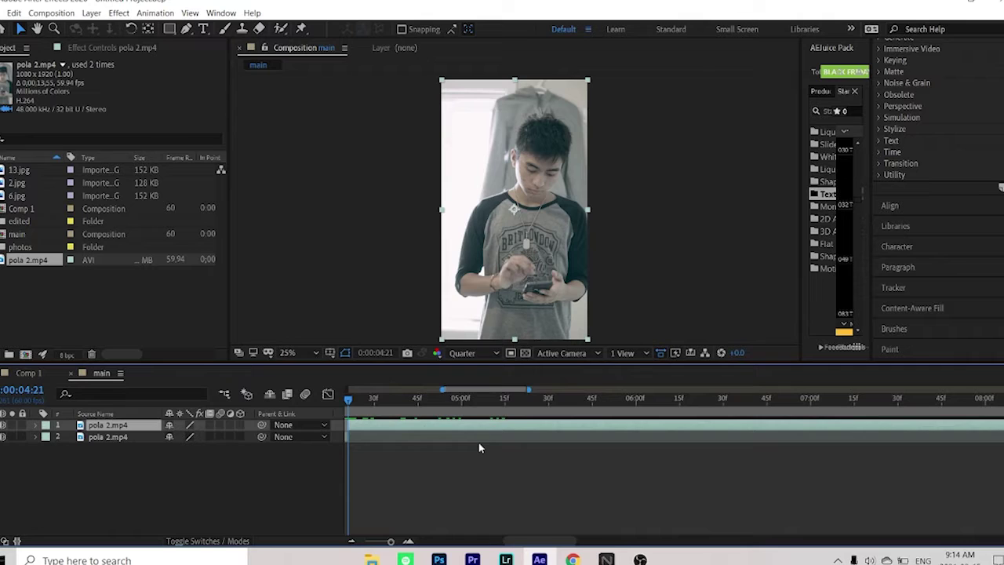
scroll(497, 462, "left", 3)
mouse_move(429, 404)
left_mouse_down()
mouse_move(405, 408)
mouse_move(432, 420)
left_mouse_up()
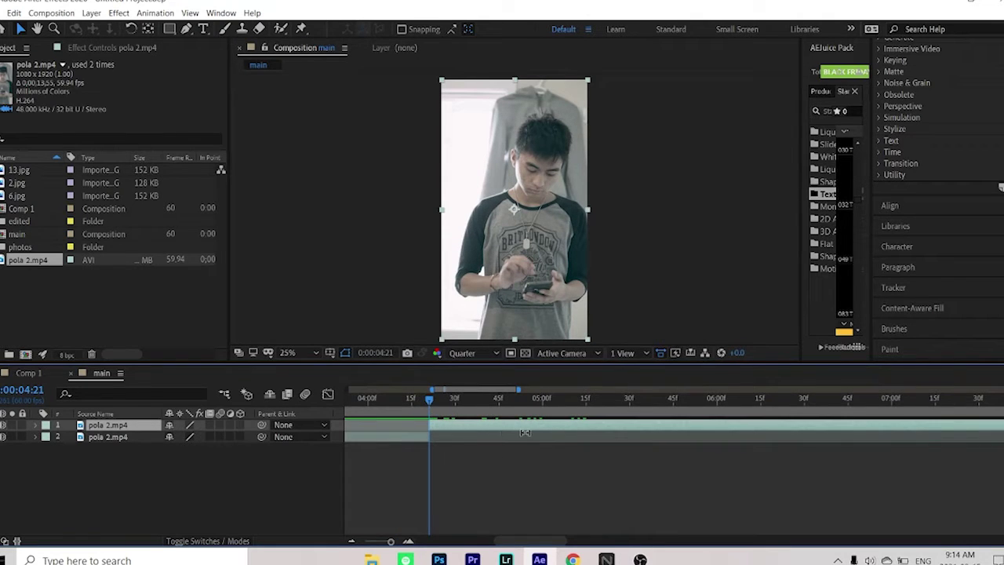
Step: Set the current time to 0:00:04:26 and duplicate the second part of the split pola 2.mp4 layer
scroll(524, 432, "down", 4)
mouse_move(448, 402)
left_mouse_down()
mouse_move(659, 405)
mouse_move(477, 405)
mouse_move(446, 421)
left_mouse_up()
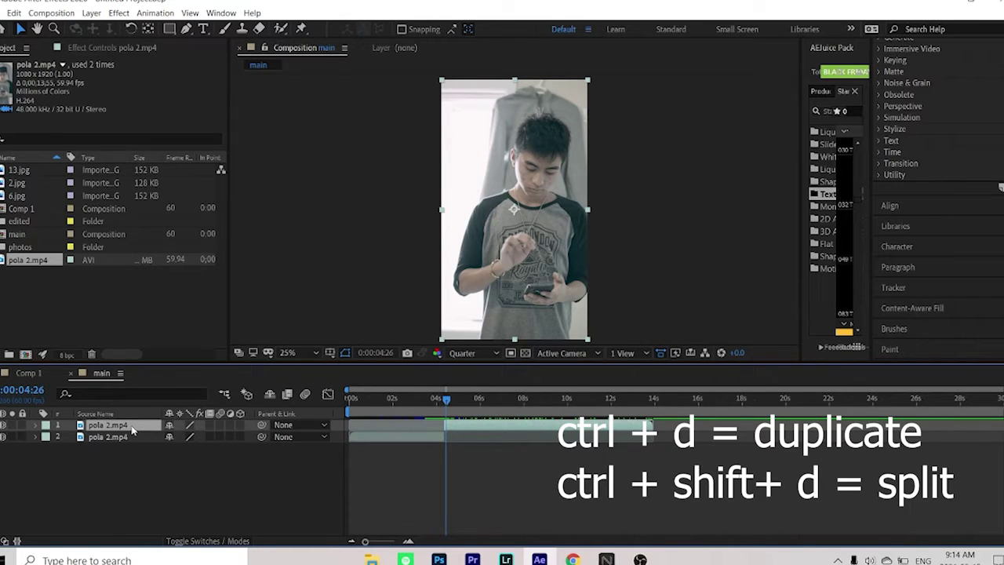
key("ctrl+d")
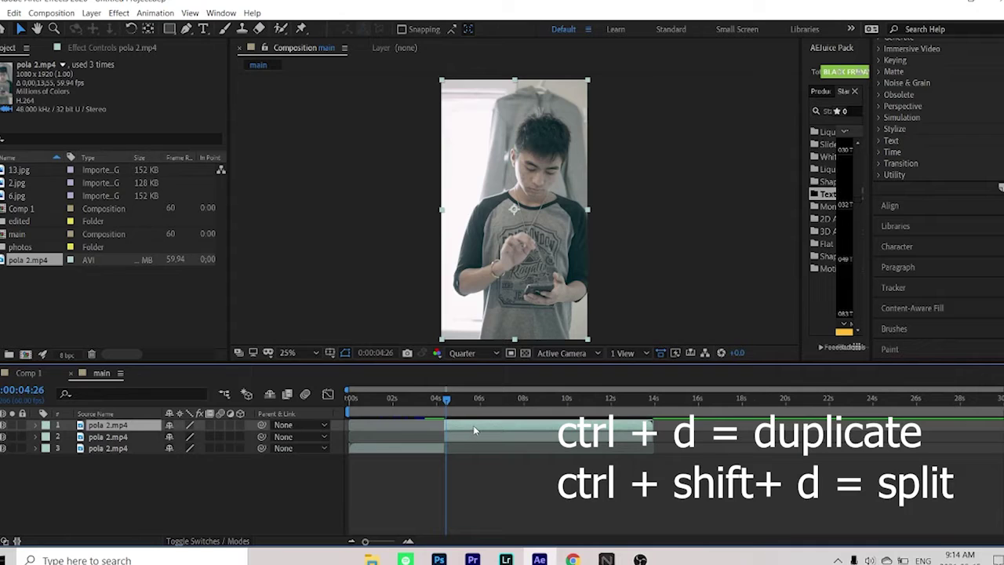
Step: Rename the lower of the two duplicate pola 2.mp4 layers (layer 2) to "main 2"
left_click(104, 436)
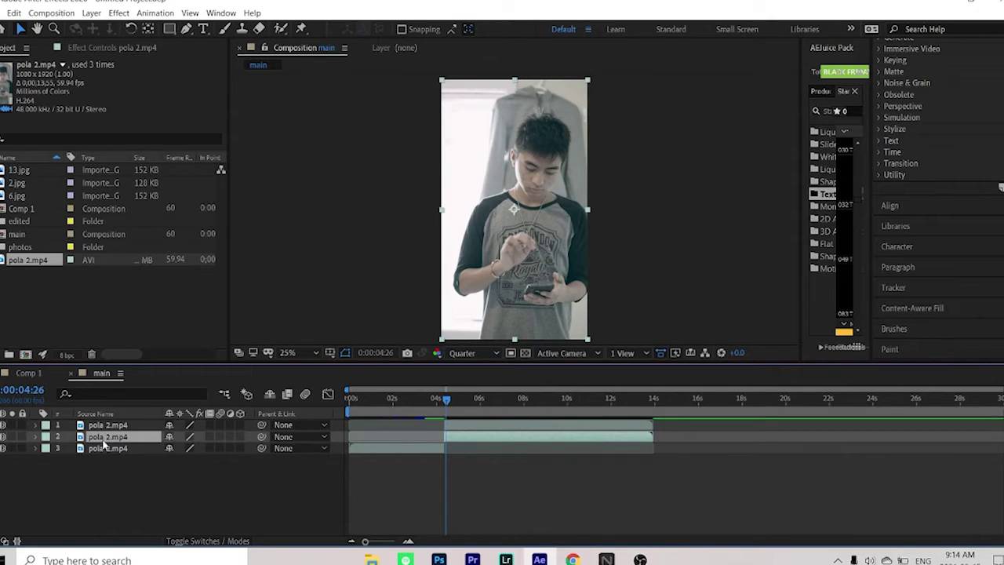
left_click(102, 426)
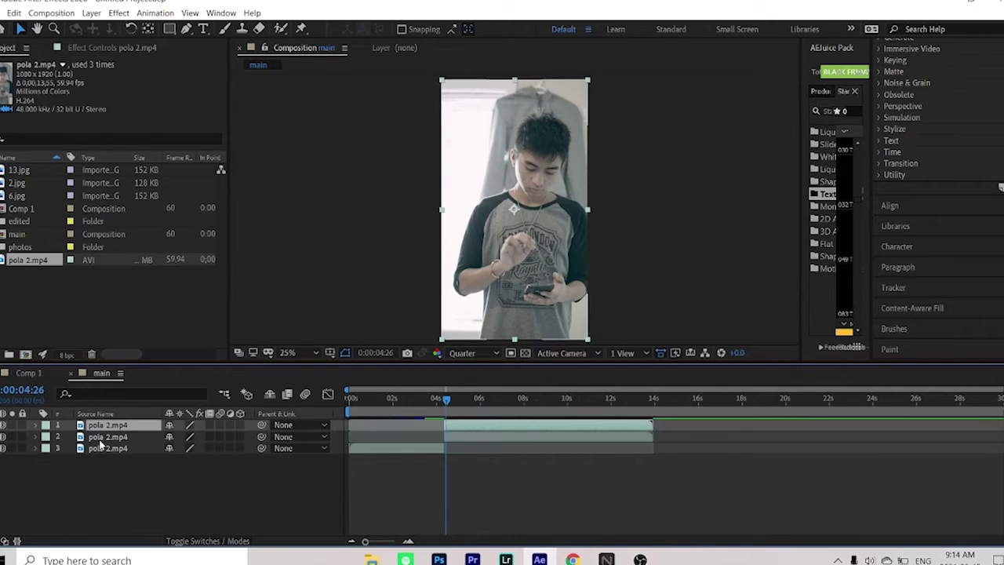
right_click(104, 437)
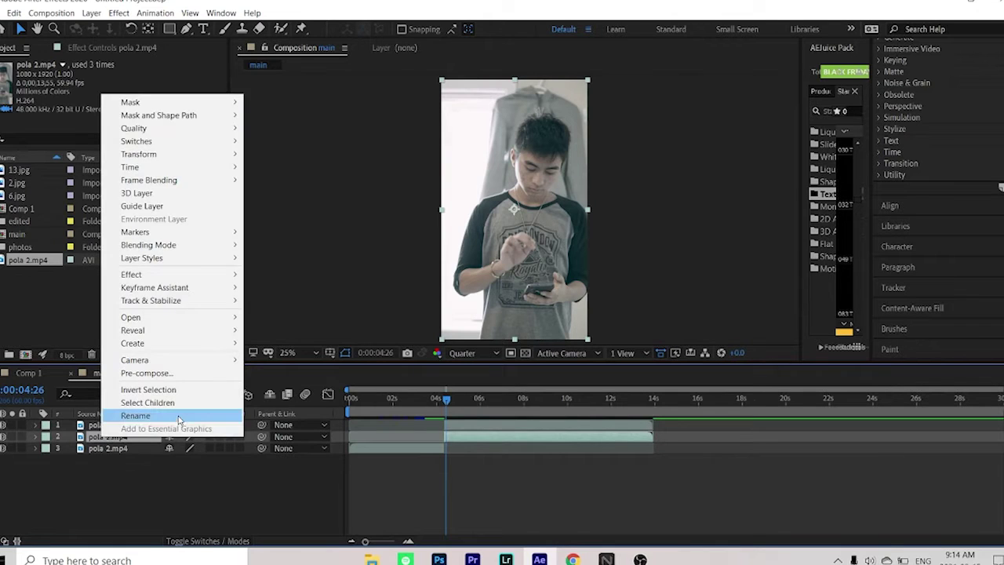
left_click(179, 416)
type("main 2")
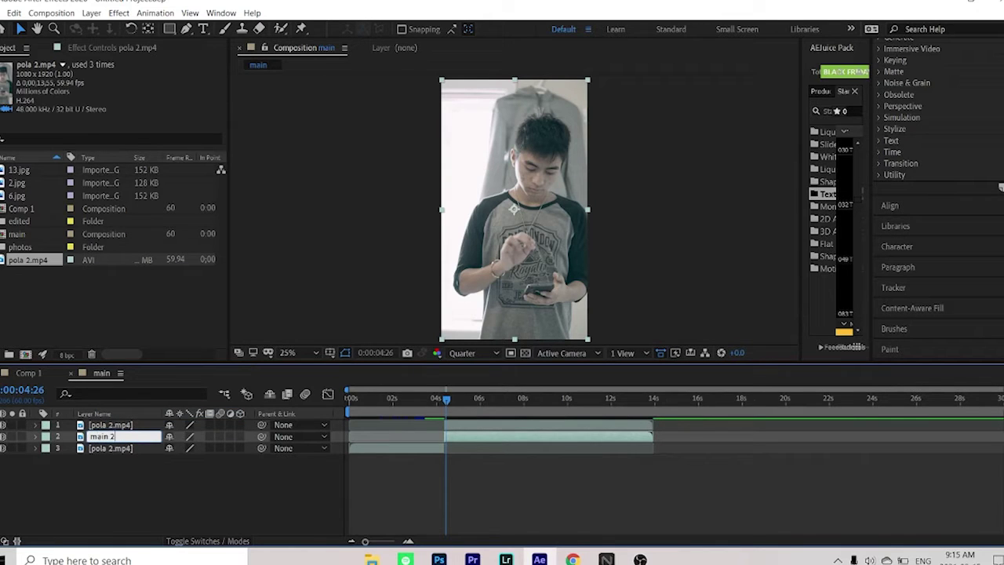
key("Return")
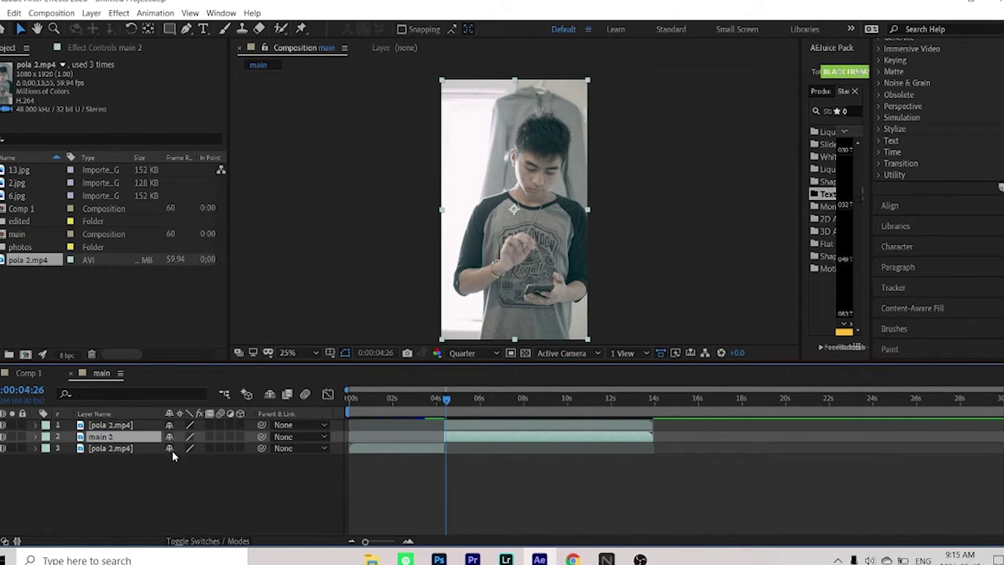
Step: Rename the topmost pola 2.mp4 layer to "without bg 2"
left_click(123, 425)
right_click(123, 425)
left_click(166, 397)
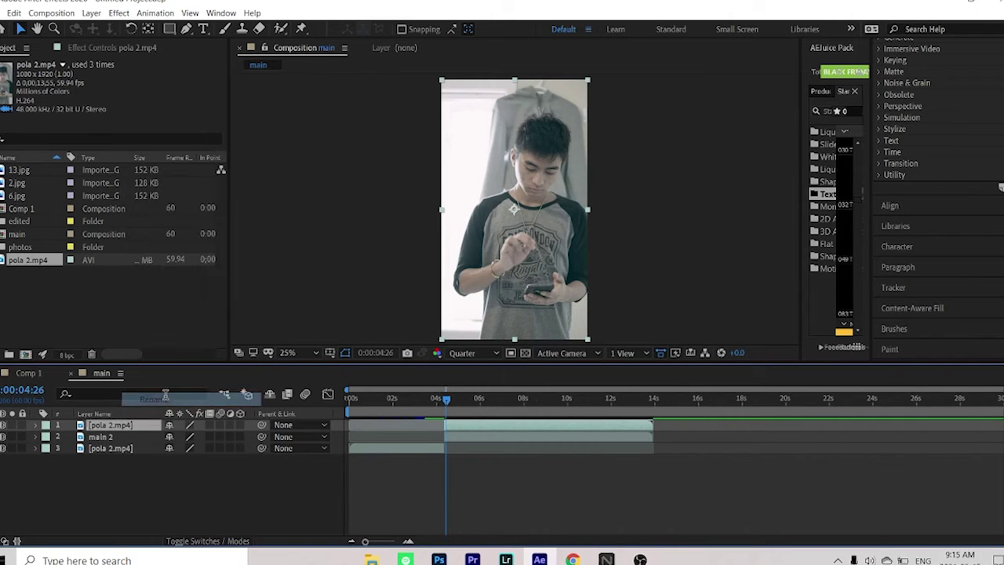
type("wi")
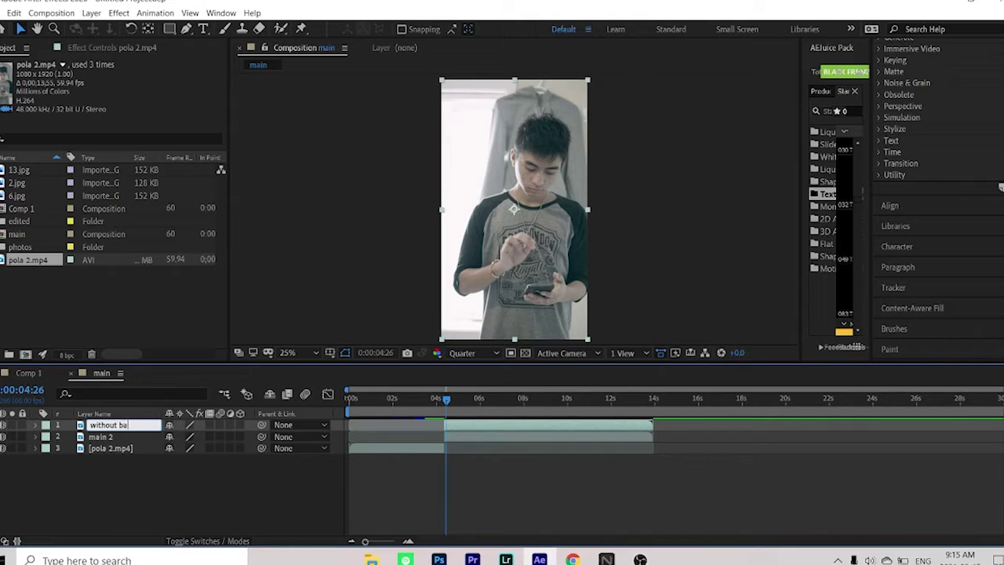
type("thout bg 2")
key("Return")
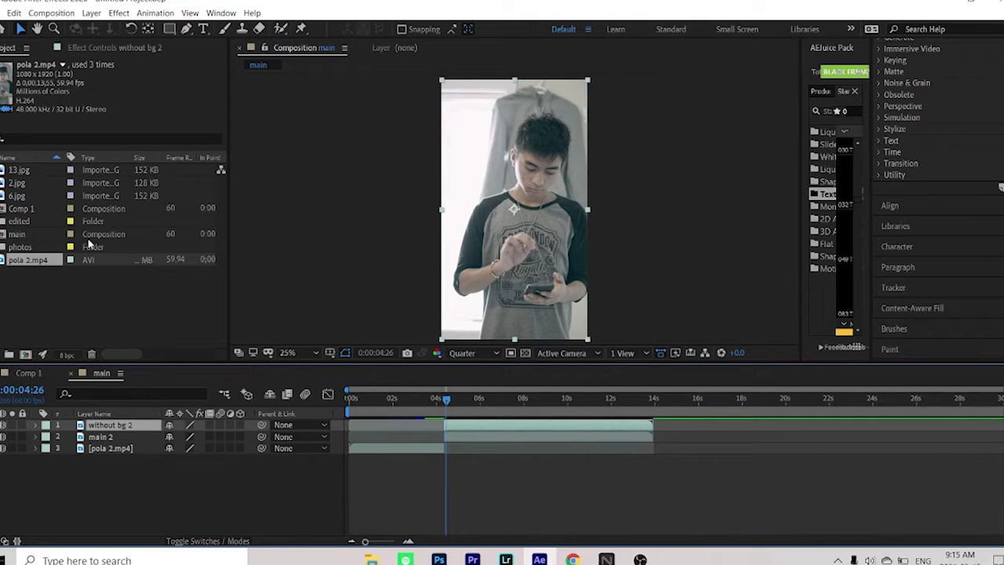
Step: Open the "without bg 2" layer in its own Layer view and apply the Roto Brush tool to the head
left_click(65, 261)
double_click(478, 423)
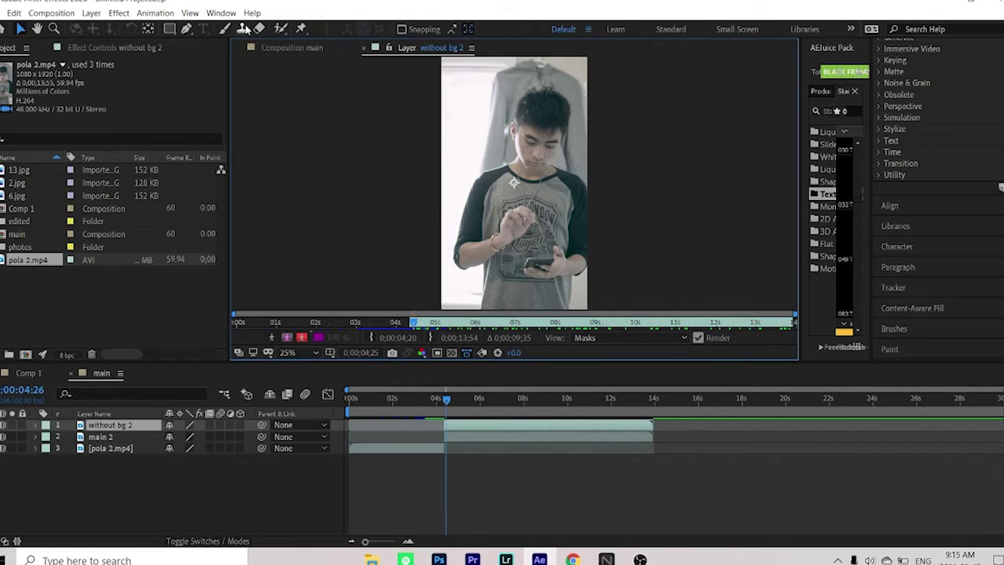
left_click(281, 28)
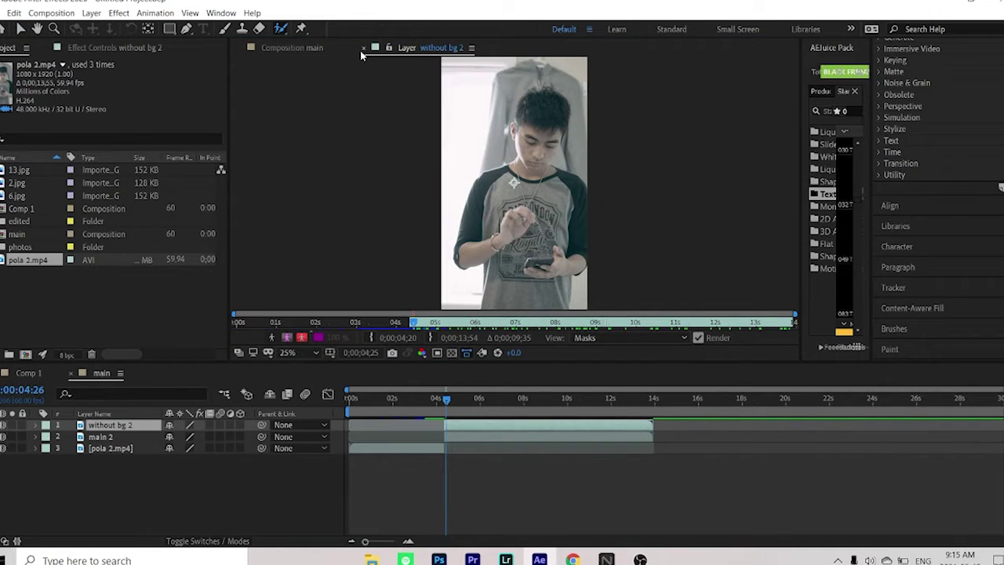
key("Caps_Lock")
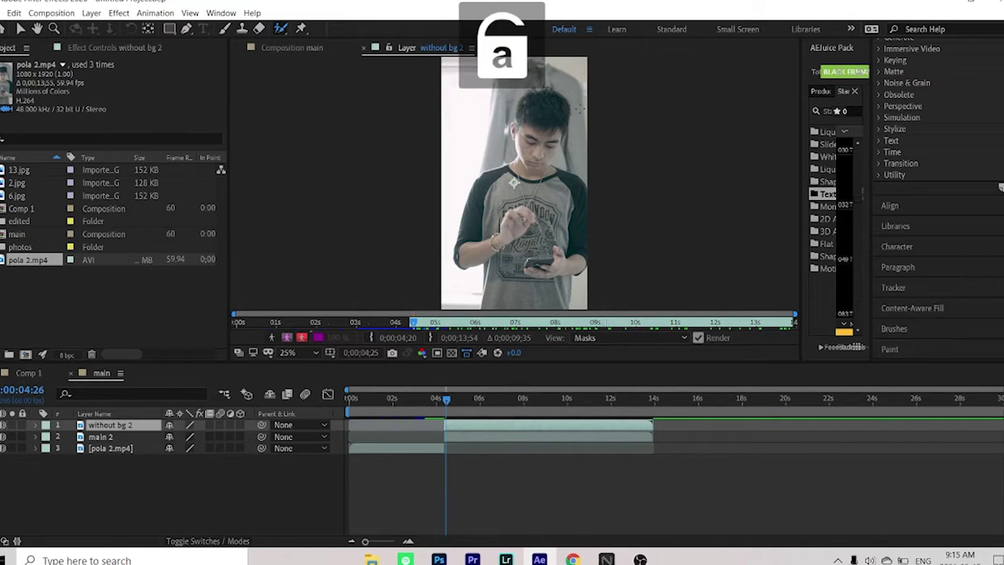
scroll(513, 183, "up", 6)
scroll(503, 144, "down", 3)
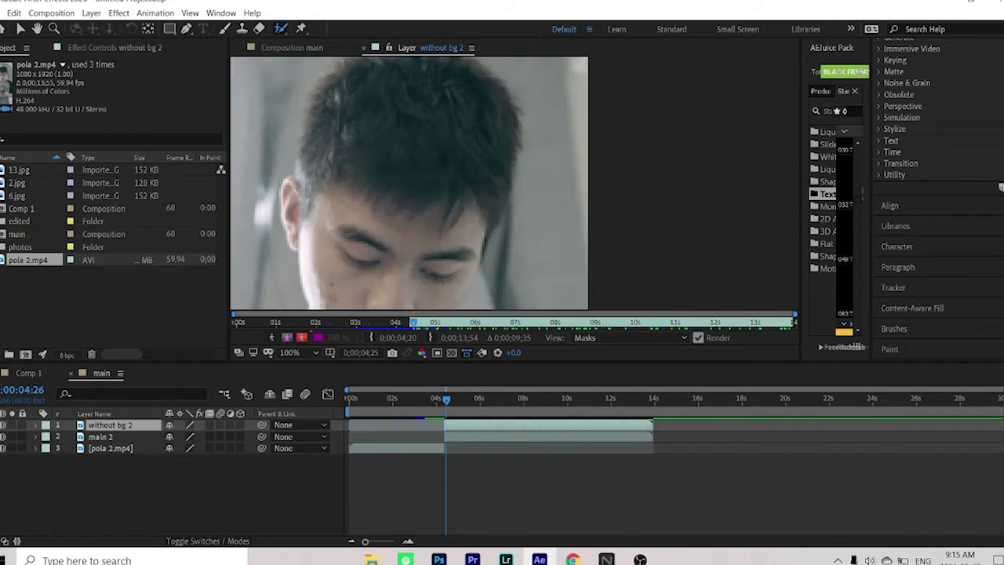
left_click(405, 144)
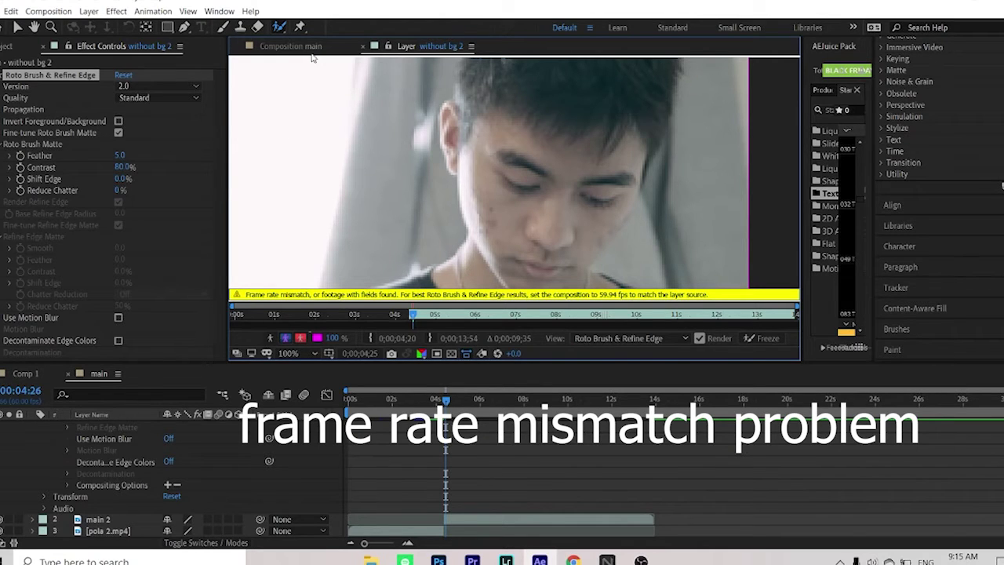
Step: Set the main composition's frame rate to 59.94 fps to match the layer source
left_click(294, 47)
left_click(48, 11)
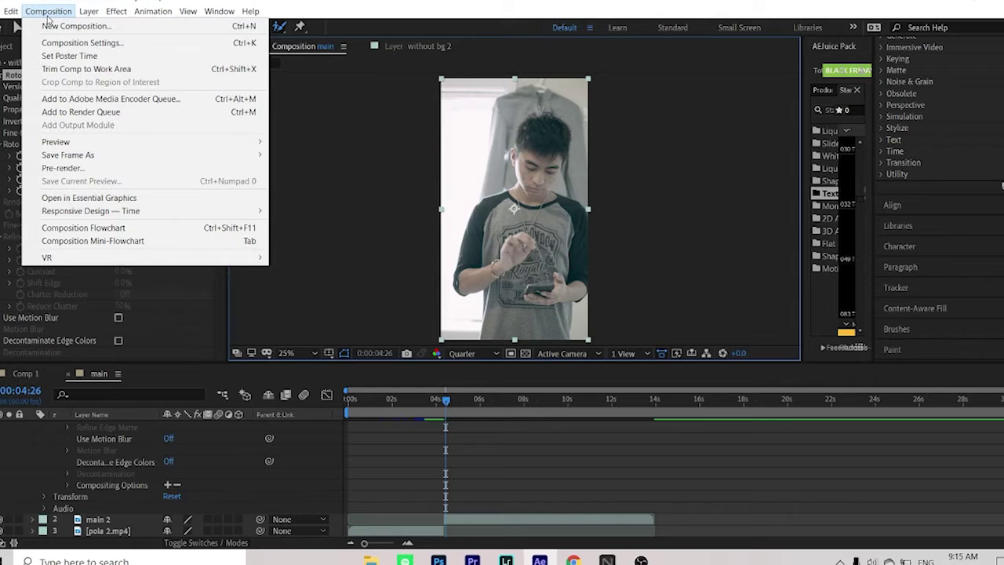
left_click(79, 42)
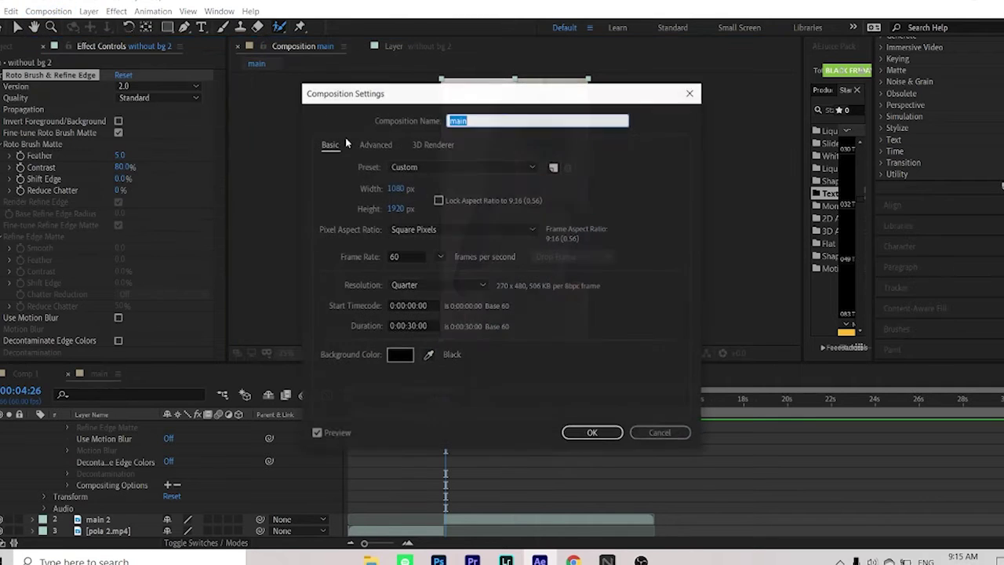
left_click(440, 257)
left_click(453, 404)
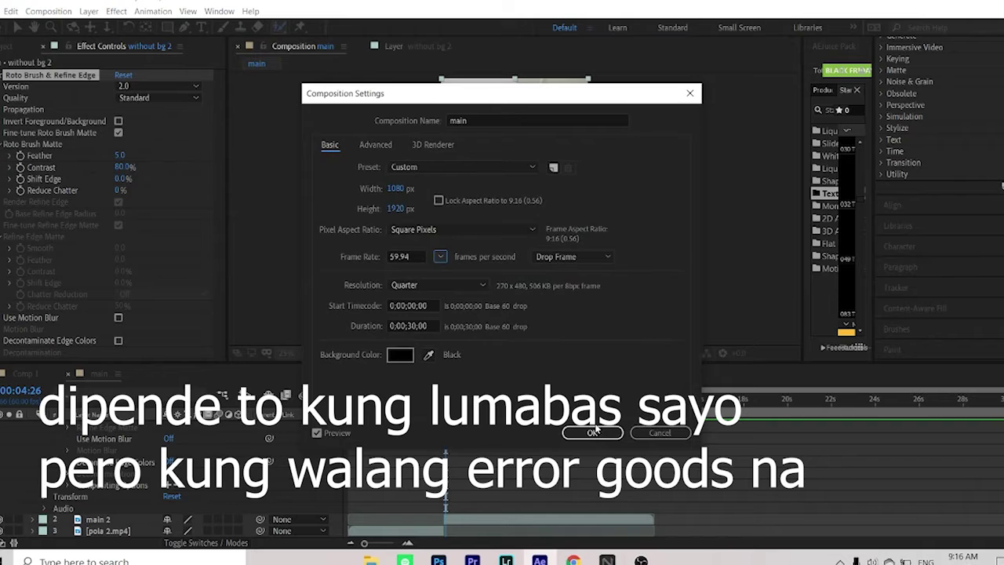
left_click(592, 433)
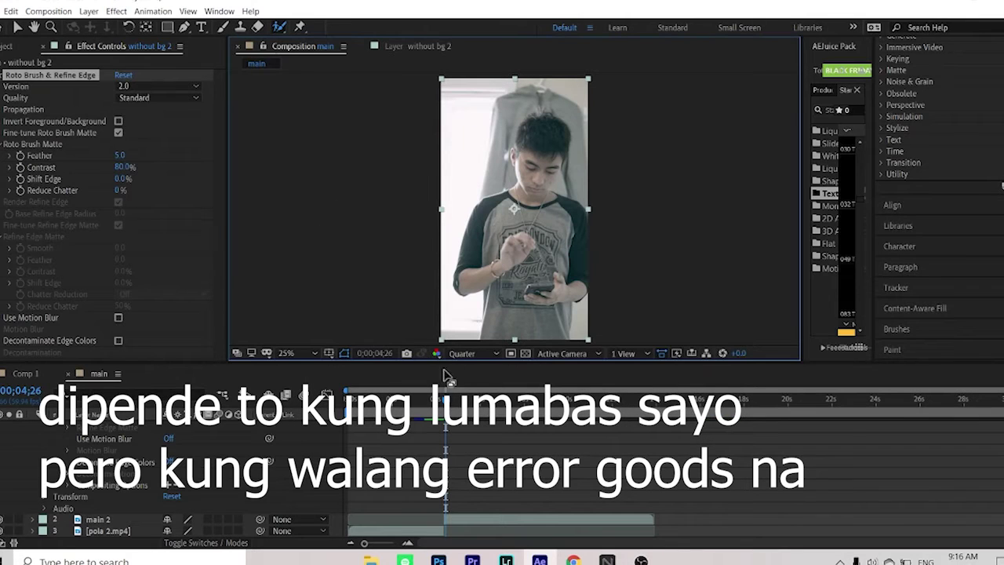
Step: Set the main composition's preview resolution to Full and return to the "without bg 2" Layer view
left_click(462, 353)
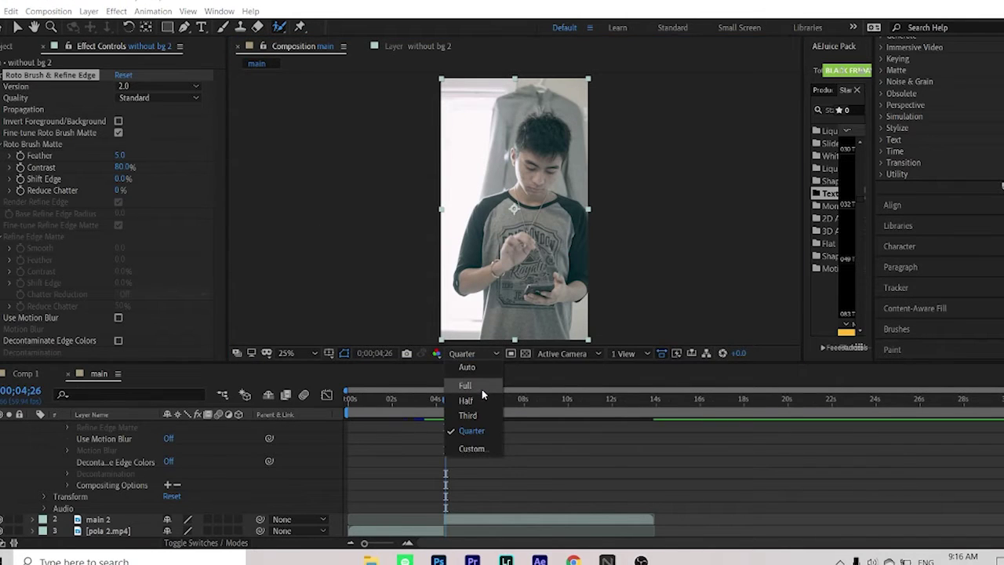
left_click(466, 385)
left_click(418, 47)
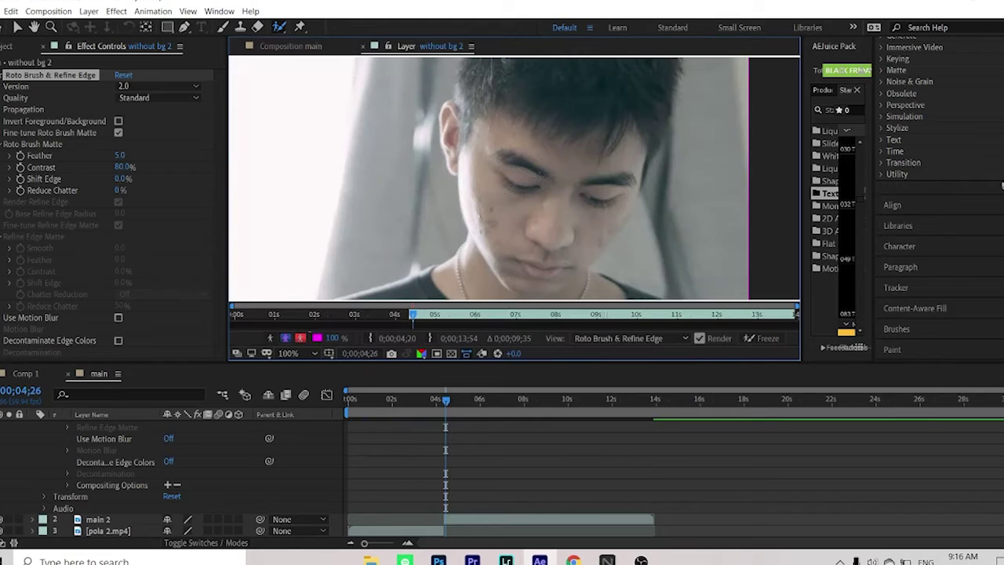
Step: Adjust the Roto Brush size and paint a first foreground stroke from the hair down over the face
left_click_drag(553, 157, 471, 251)
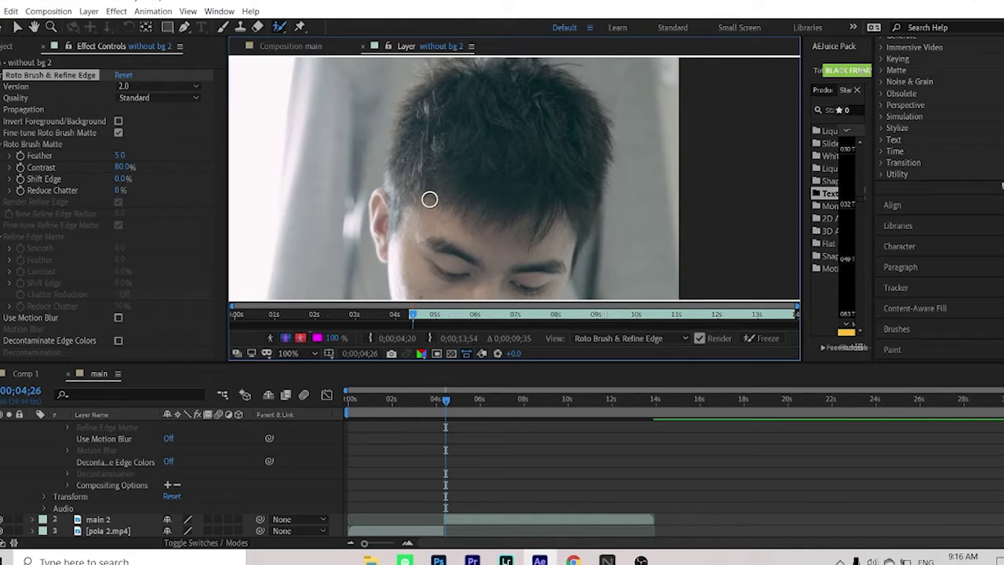
mouse_move(430, 199)
left_mouse_down("ctrl")
mouse_move(639, 199)
mouse_move(429, 199)
mouse_move(447, 200)
mouse_move(493, 263)
left_mouse_up("ctrl")
scroll(431, 161, "up", 1)
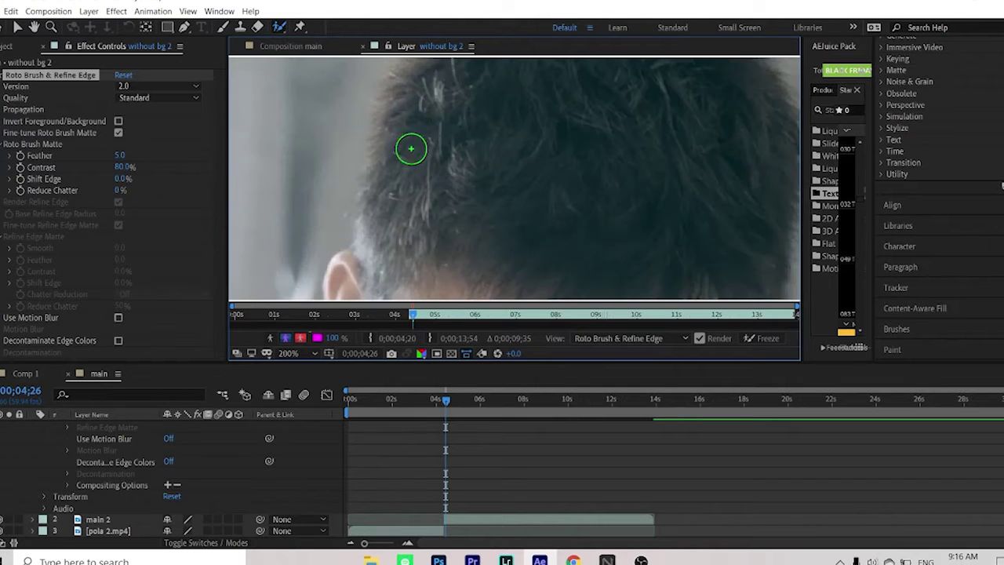
scroll(419, 128, "up", 1)
scroll(420, 165, "down", 2)
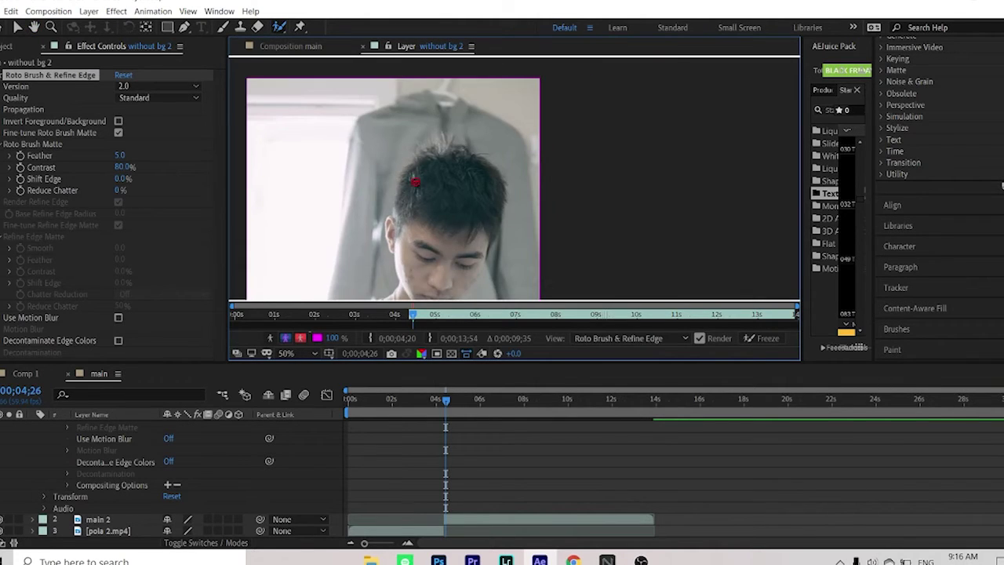
mouse_move(409, 183)
left_mouse_down()
mouse_move(441, 160)
mouse_move(466, 169)
mouse_move(451, 276)
left_mouse_up()
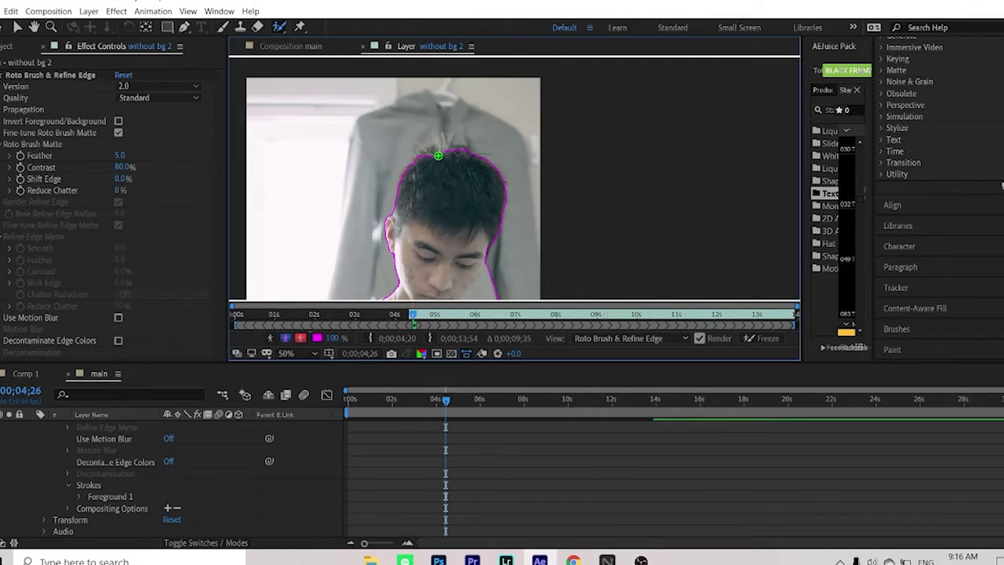
Step: Refine the Roto Brush outline along the top and side of the hair with further strokes
scroll(432, 156, "up", 1)
scroll(422, 165, "up", 1)
mouse_move(406, 159)
left_mouse_down()
mouse_move(466, 98)
mouse_move(502, 149)
left_mouse_up()
mouse_move(480, 104)
left_mouse_down()
mouse_move(396, 146)
mouse_move(369, 170)
left_mouse_up()
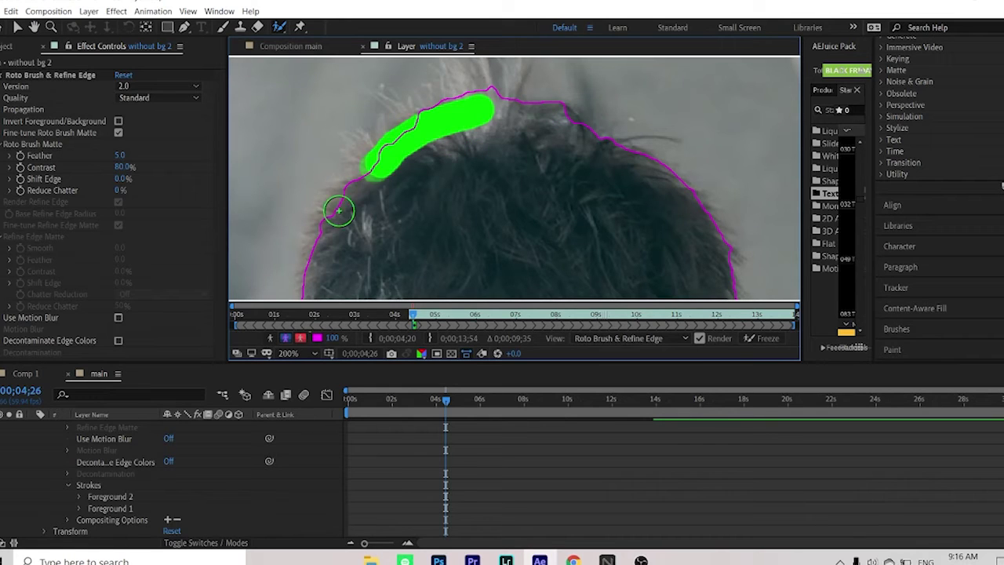
mouse_move(331, 235)
left_mouse_down()
mouse_move(340, 190)
mouse_move(370, 151)
left_mouse_up()
mouse_move(332, 239)
left_mouse_down()
mouse_move(309, 269)
mouse_move(325, 267)
left_mouse_up()
left_click_drag(266, 228, 350, 132)
scroll(444, 159, "down", 1)
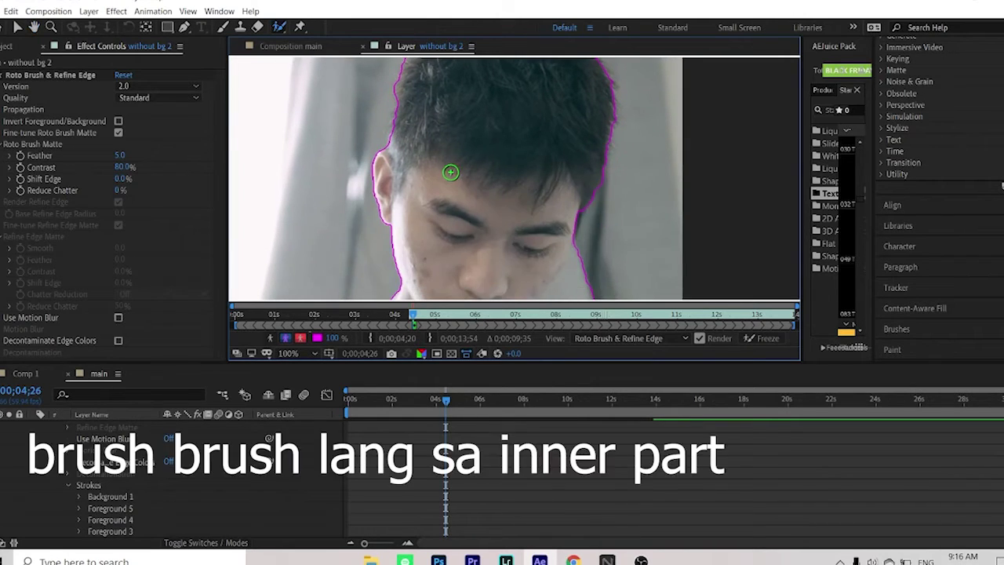
Step: Correct the outline beside the cheek and neck, subtracting the curtain background and adding back the missing parts of the face
mouse_move(545, 229)
left_mouse_down()
mouse_move(522, 152)
mouse_move(534, 114)
left_mouse_up()
mouse_move(568, 80)
left_mouse_down()
mouse_move(562, 102)
mouse_move(590, 80)
left_mouse_up()
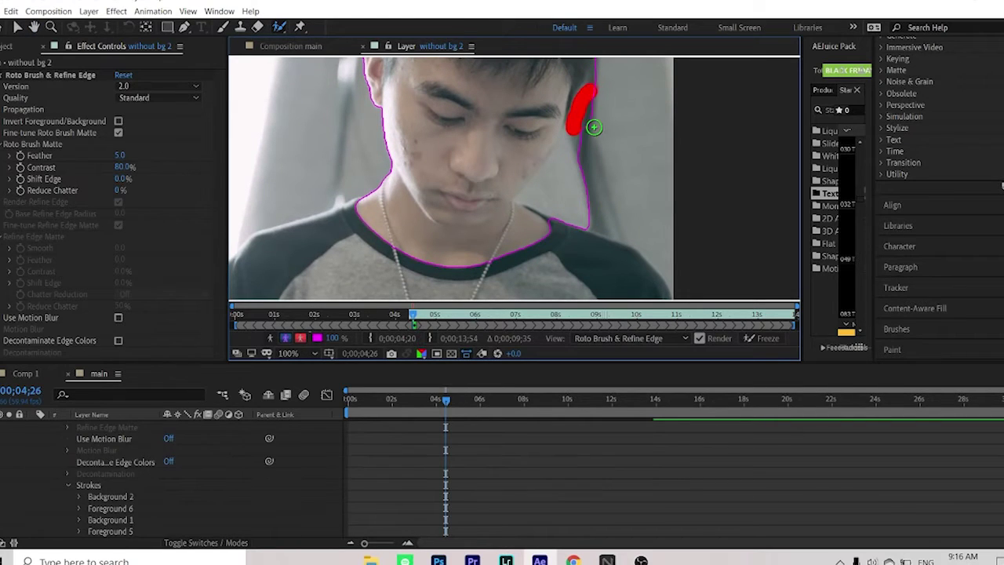
mouse_move(571, 202)
left_mouse_down()
mouse_move(557, 184)
mouse_move(558, 141)
left_mouse_up()
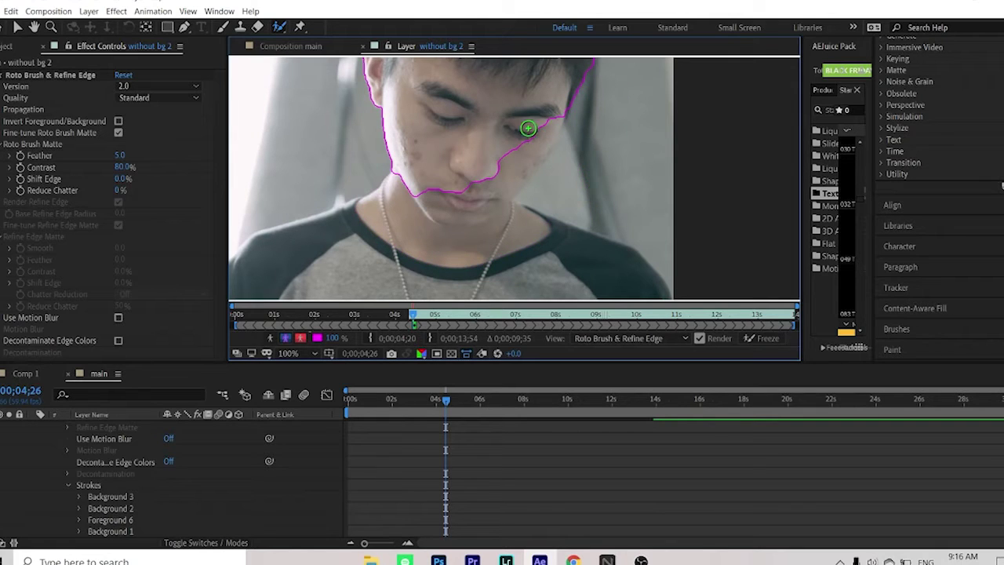
mouse_move(552, 125)
left_mouse_down()
mouse_move(522, 174)
mouse_move(494, 189)
left_mouse_up()
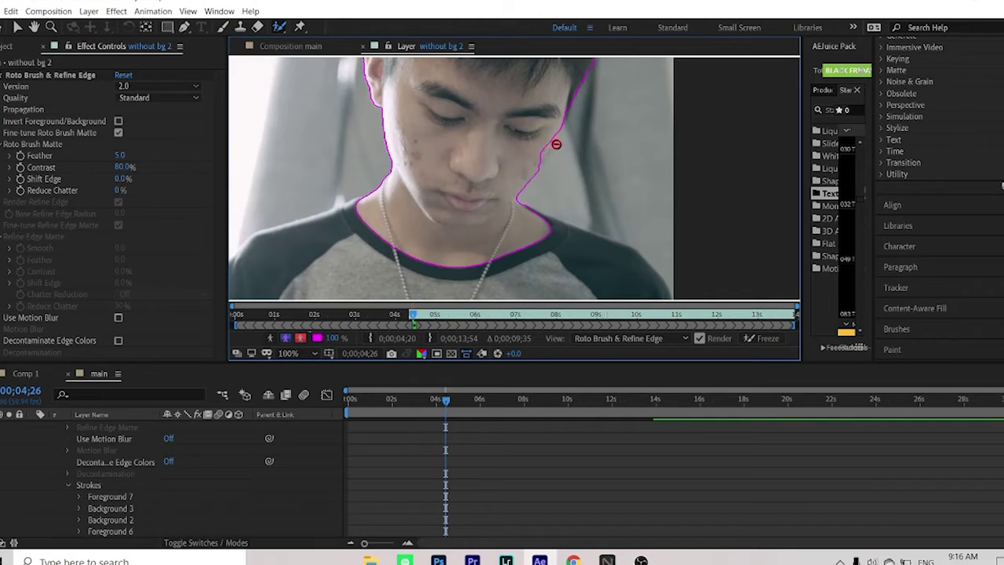
scroll(555, 144, "up", 4)
left_click_drag(513, 98, 460, 173)
mouse_move(552, 110)
left_mouse_down()
mouse_move(506, 167)
mouse_move(510, 183)
left_mouse_up()
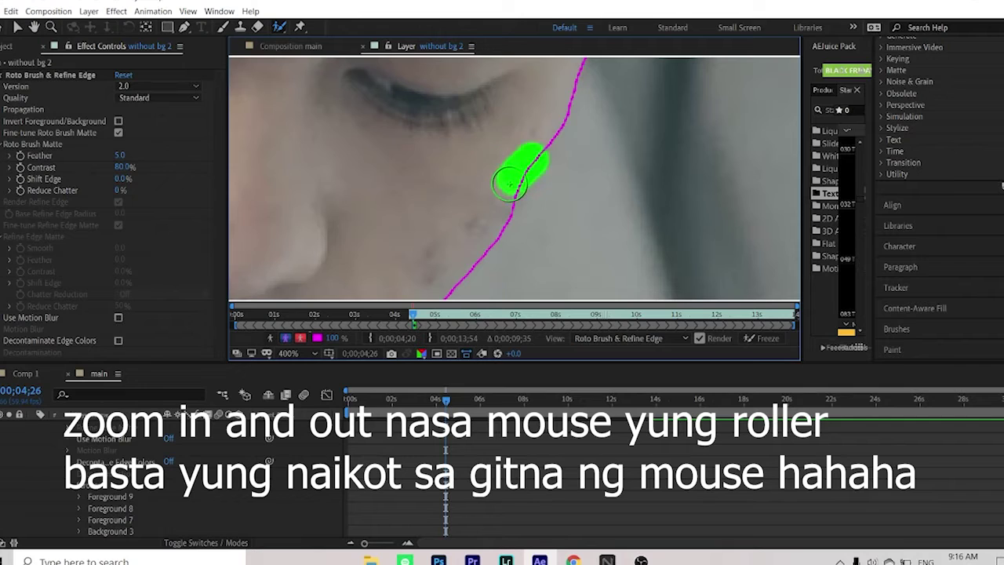
mouse_move(590, 130)
left_mouse_down("alt")
mouse_move(632, 119)
mouse_move(600, 133)
mouse_move(588, 196)
left_mouse_up("alt")
Step: Add the shoulders, arms and torso to the Roto Brush foreground and subtract the background beside the shirt below the elbow
scroll(567, 209, "down", 4)
left_click_drag(442, 242, 505, 128)
mouse_move(436, 144)
left_mouse_down()
mouse_move(393, 163)
mouse_move(334, 284)
left_mouse_up()
scroll(336, 183, "up", 1)
left_click_drag(292, 193, 544, 89)
left_click_drag(412, 133, 545, 84)
left_click_drag(333, 160, 363, 142)
scroll(414, 130, "down", 2)
left_click_drag(518, 154, 560, 266)
left_click_drag(499, 224, 499, 102)
left_click_drag(494, 118, 455, 188)
left_click_drag(609, 215, 626, 279)
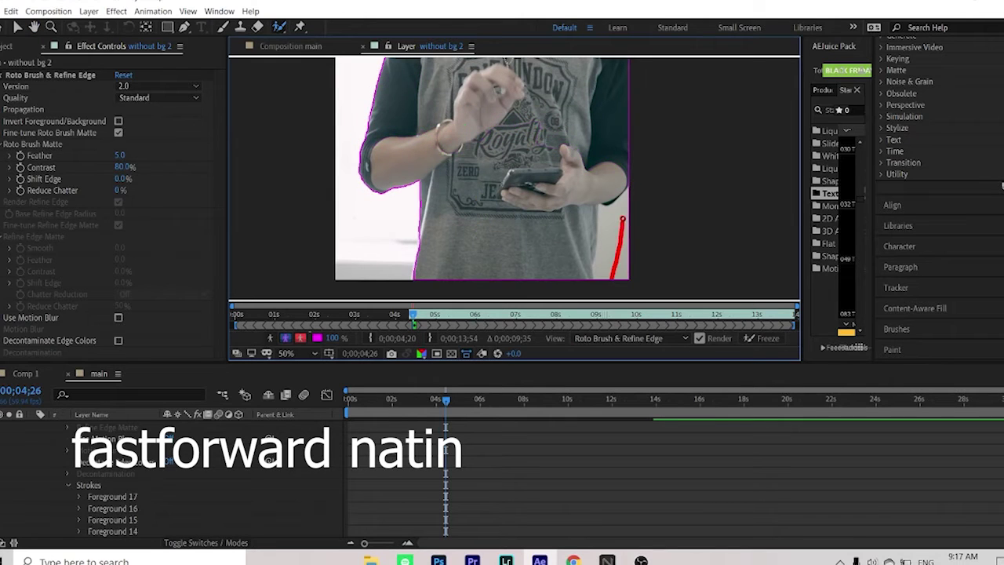
Step: Advance the layer frame by frame from 0;00;04;26 to 0;00;04;37 to propagate and check the Roto Brush outline
scroll(444, 231, "down", 2)
scroll(468, 106, "up", 2)
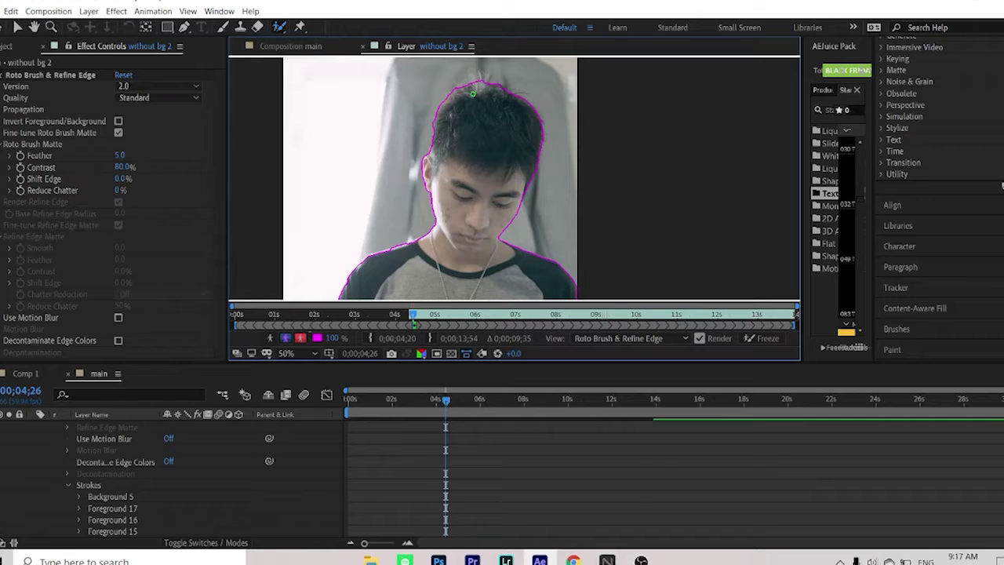
scroll(470, 135, "down", 2)
left_click_drag(449, 237, 451, 209)
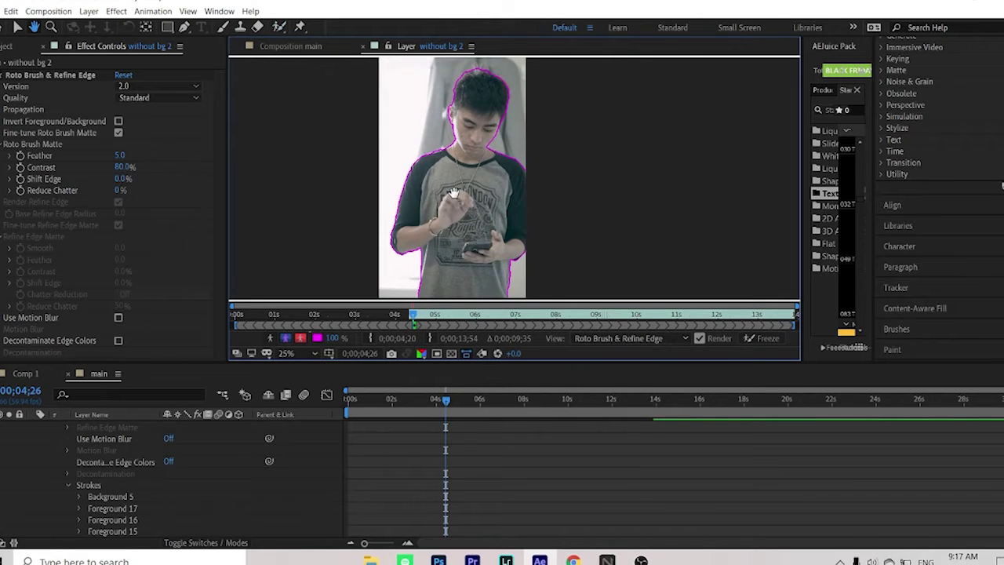
key("space")
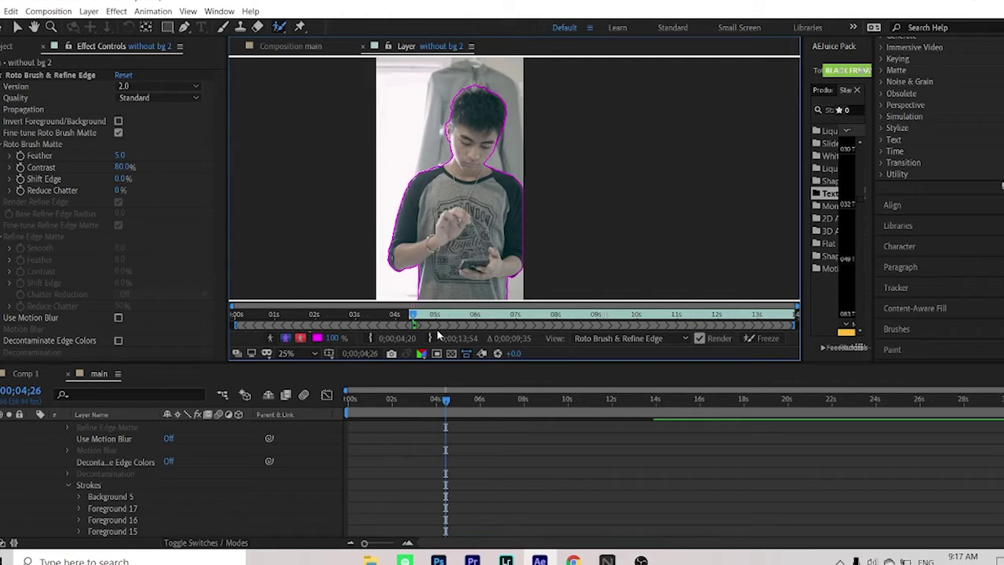
key("Page_Down")
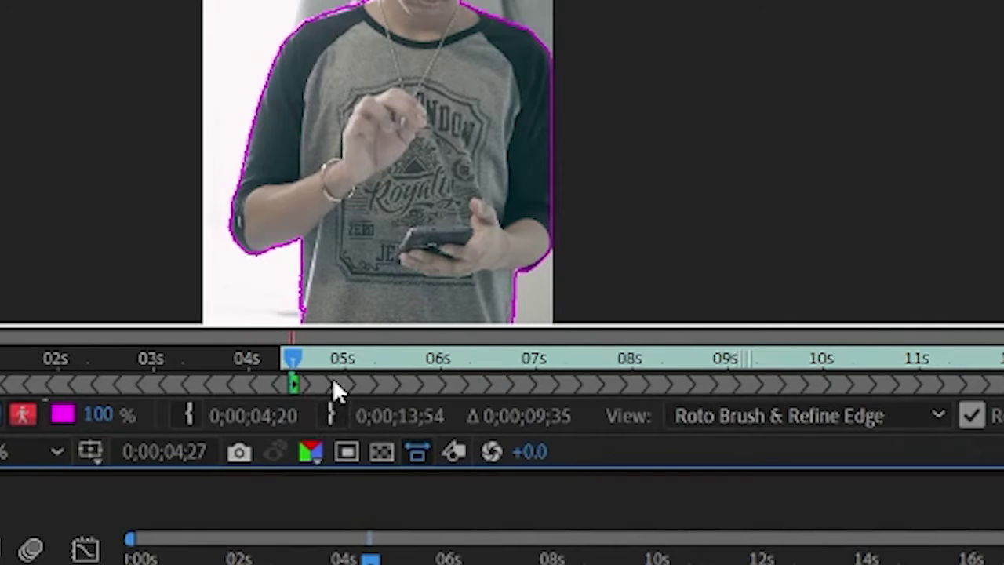
key("Page_Down")
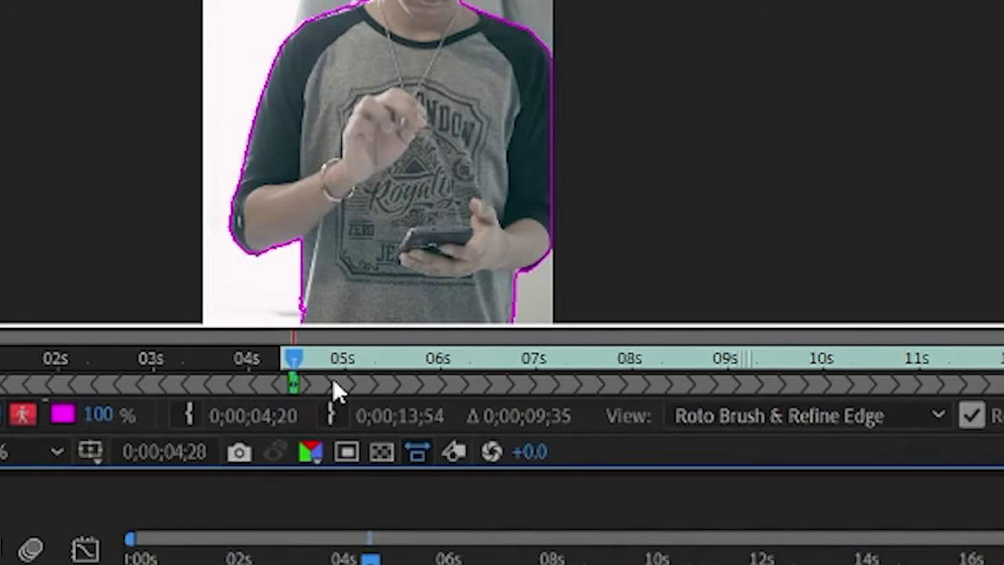
key("Page_Down")
key("Page_Down")
key("Page_Down")
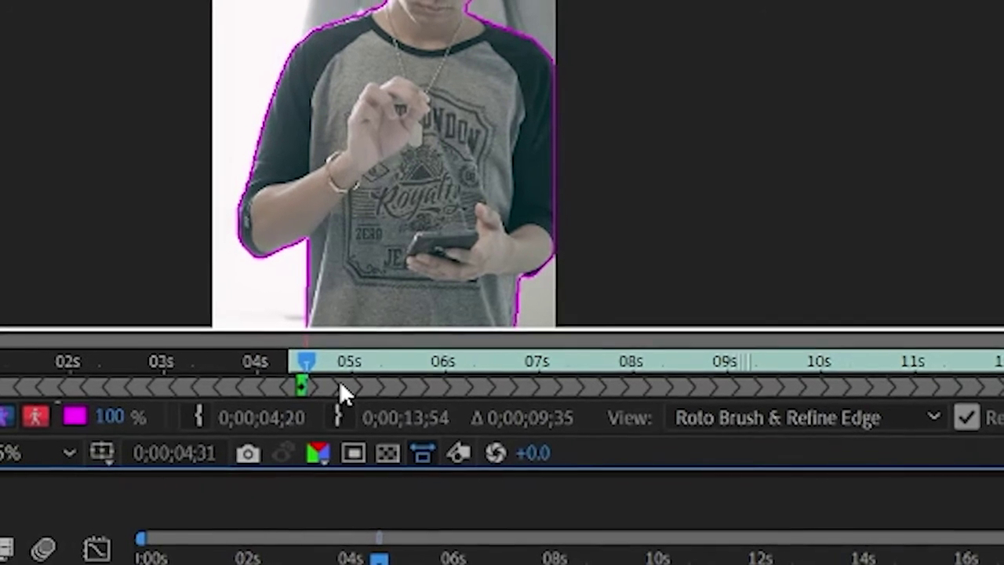
key("Page_Down")
key("Page_Down")
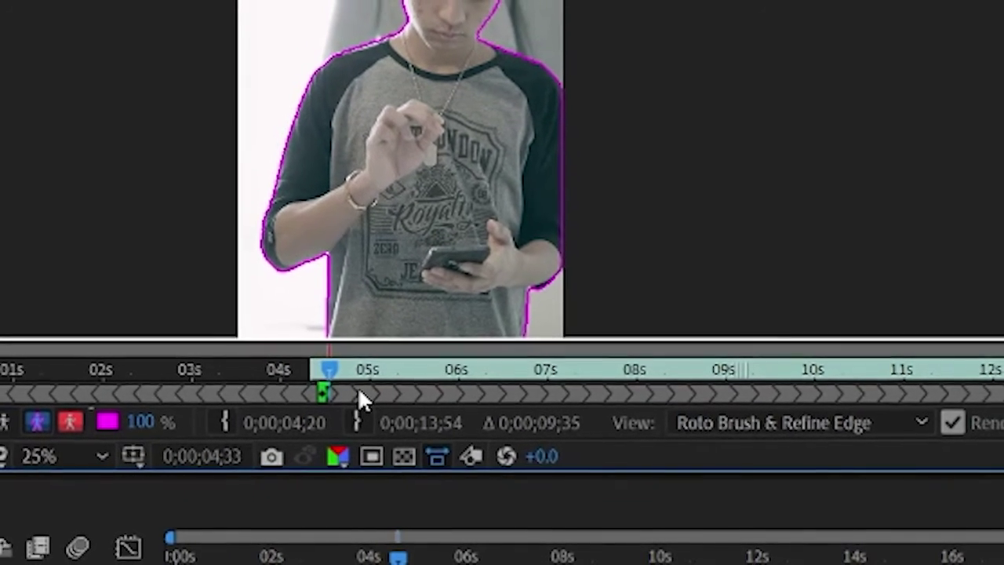
key("Page_Down")
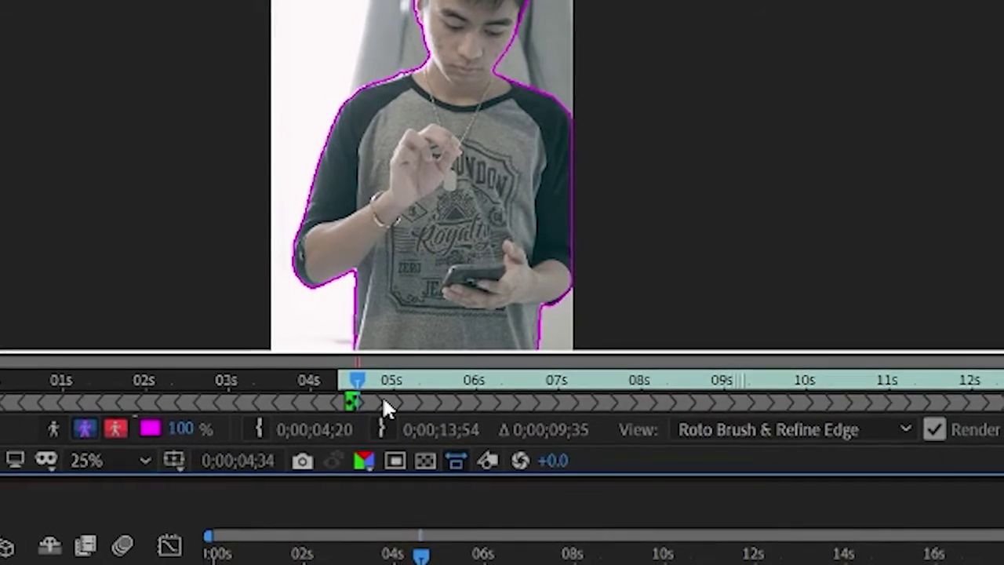
key("Page_Down")
key("Page_Down")
key("Page_Down")
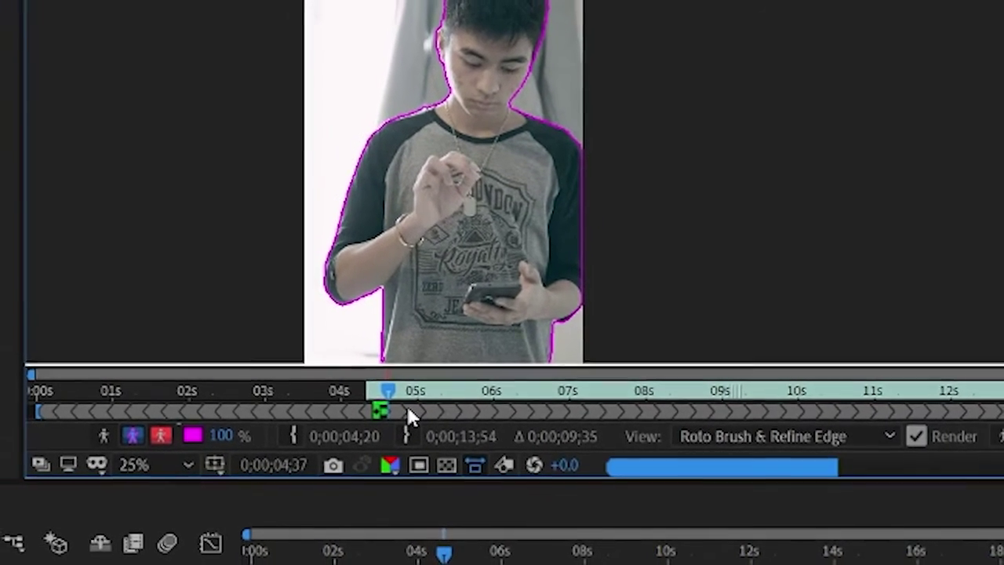
Step: At 0;00;05;15, subtract the background around the light wisps on top of the hair from the Roto Brush selection
left_click_drag(354, 193, 315, 208)
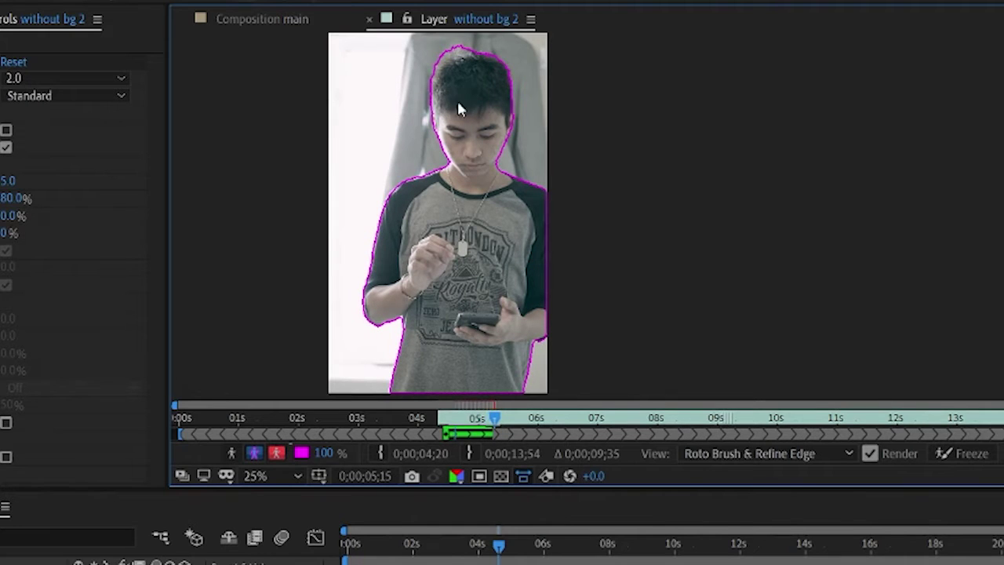
scroll(428, 138, "up", 5)
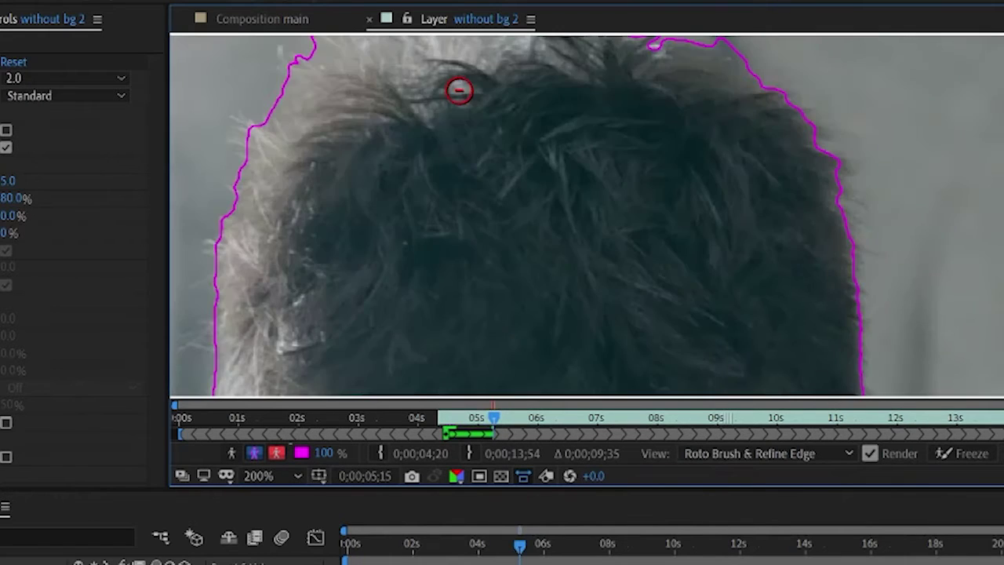
left_click_drag(496, 282, 513, 338)
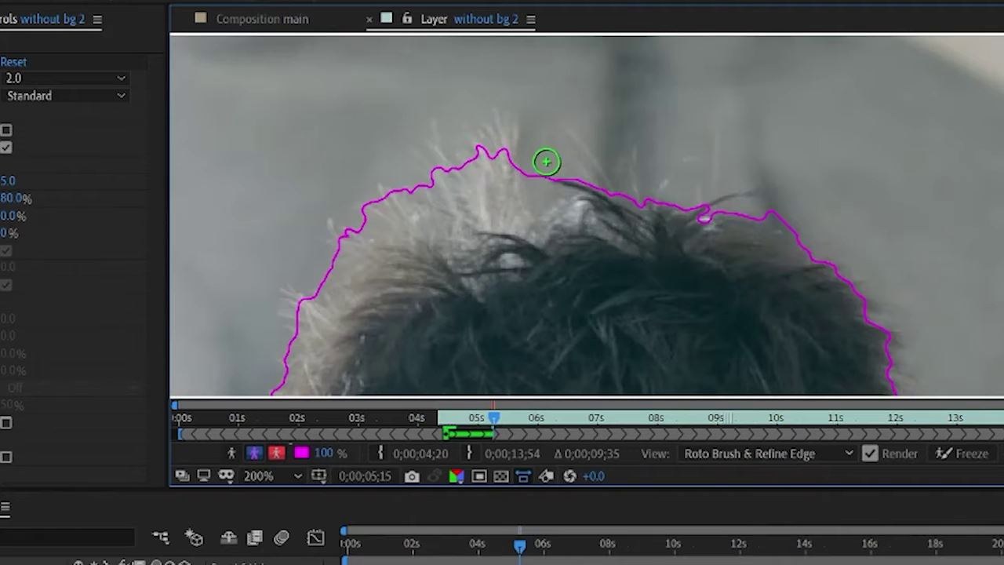
left_click_drag(355, 220, 575, 149)
mouse_move(455, 280)
left_mouse_down()
mouse_move(504, 240)
mouse_move(567, 219)
left_mouse_up()
left_click_drag(491, 146, 467, 147)
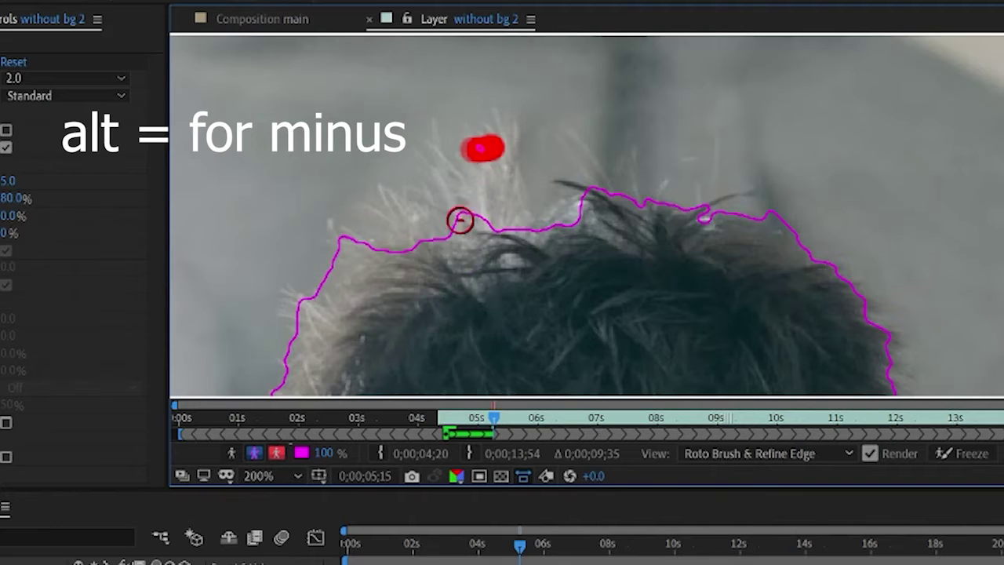
left_click_drag(357, 227, 330, 259)
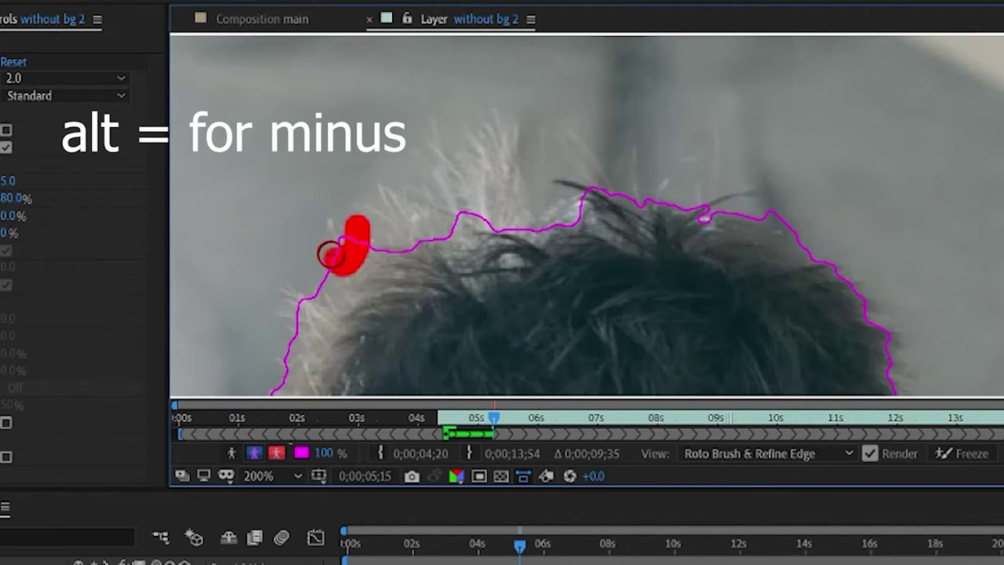
Step: Add the upper side edge of the hair back to the Roto Brush foreground and check the whole outline
scroll(494, 228, "down", 2)
scroll(500, 230, "down", 1)
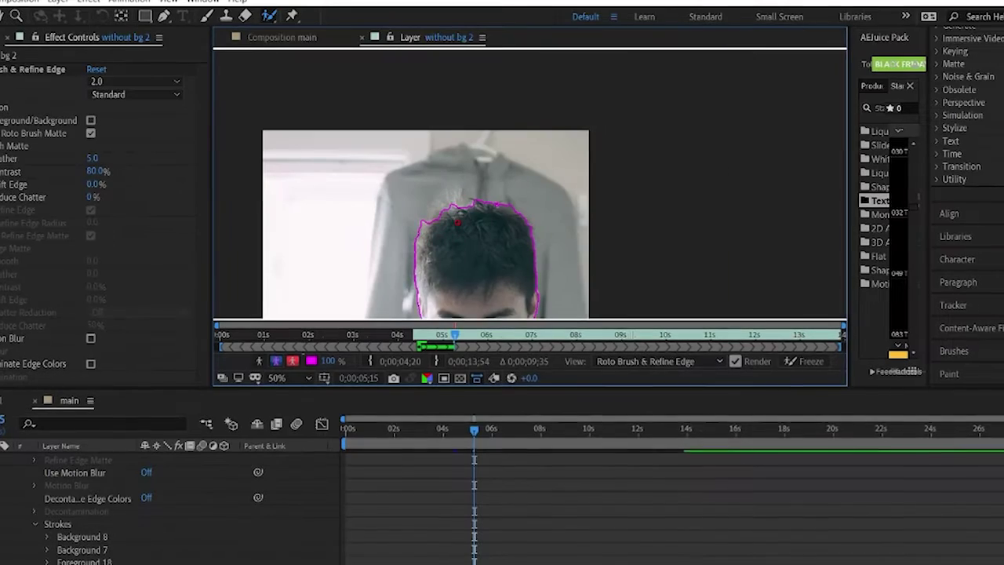
key("space")
left_click_drag(520, 284, 538, 136)
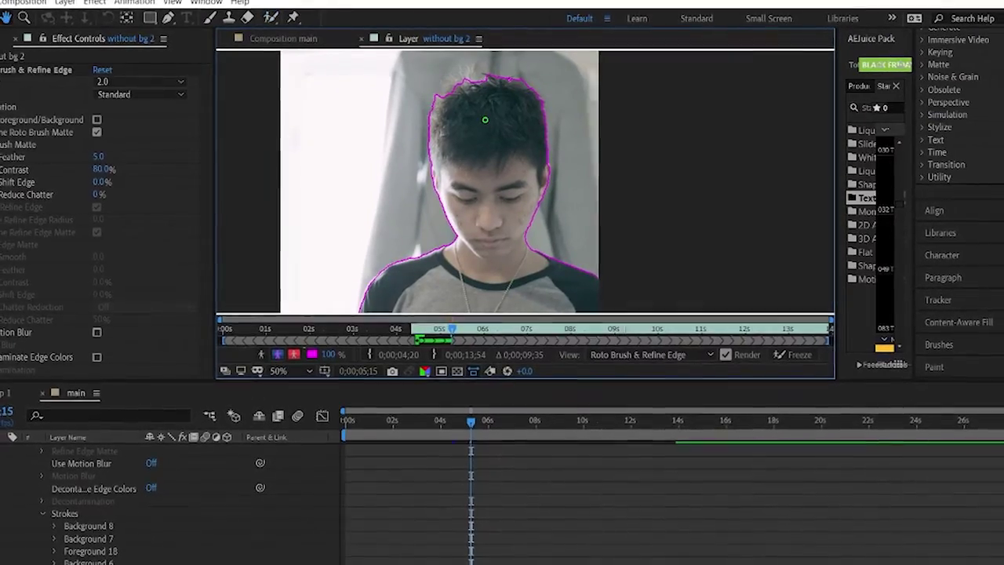
scroll(439, 104, "up", 3)
mouse_move(398, 136)
left_mouse_down()
mouse_move(455, 87)
mouse_move(483, 83)
left_mouse_up()
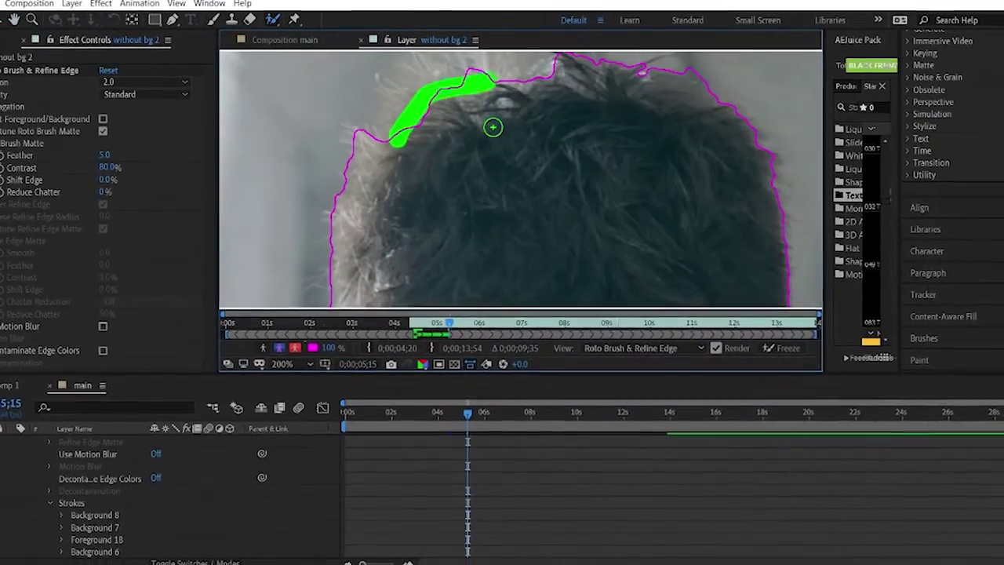
scroll(487, 133, "down", 3)
scroll(489, 146, "down", 1)
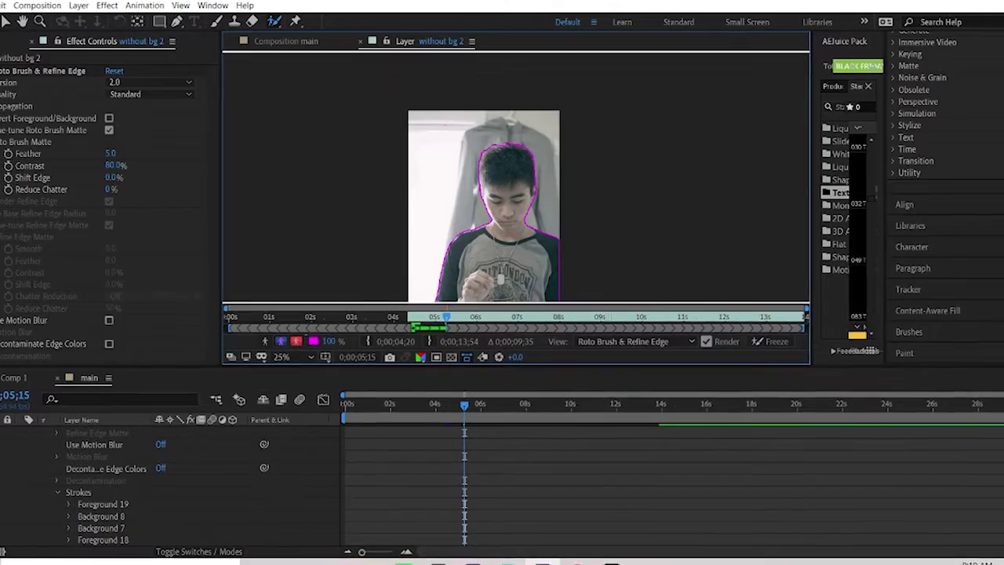
key("space")
left_click_drag(523, 184, 471, 135)
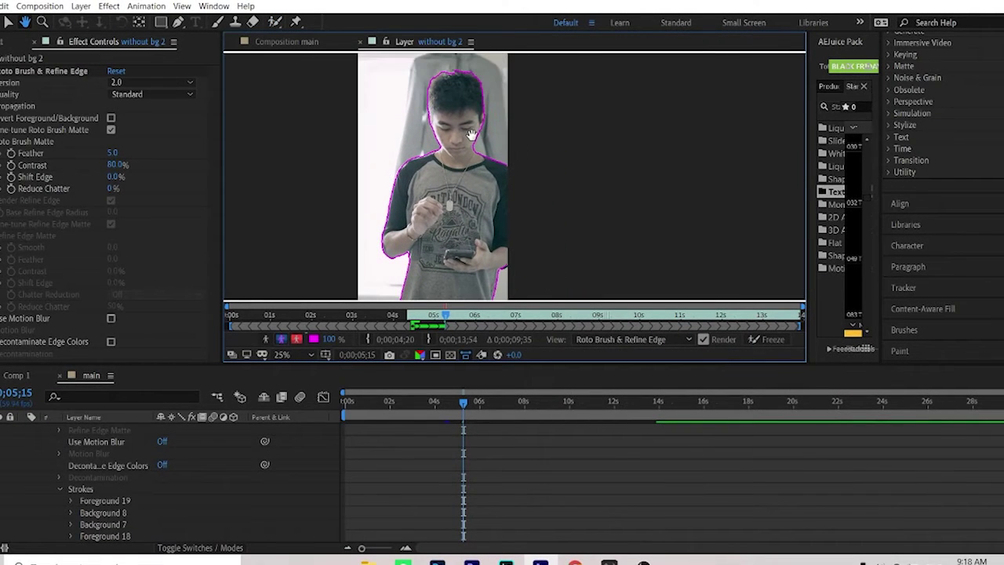
key("space")
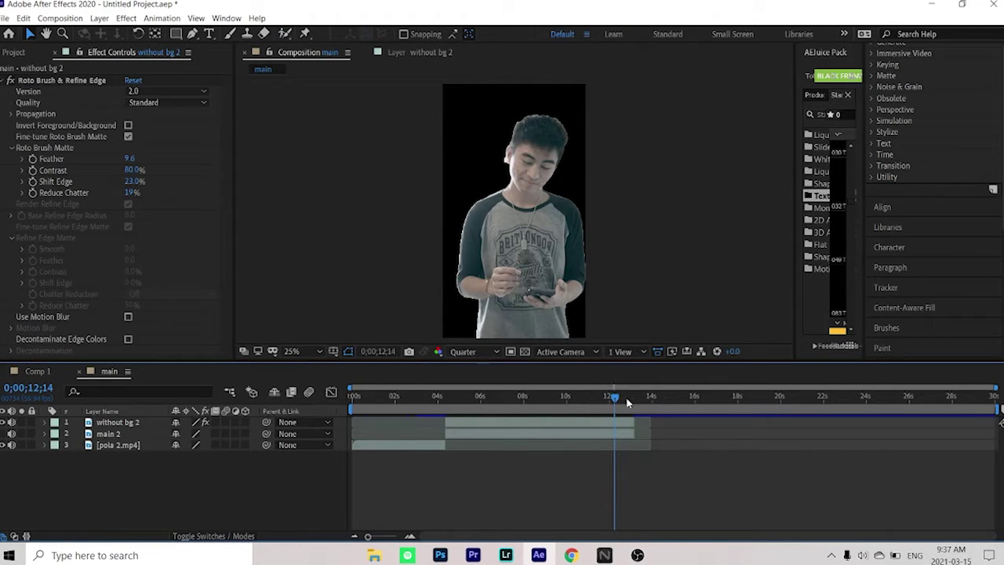
Step: Open the "without bg 2" layer at 0;00;06;19 and subtract the leftover background beside the shirt's lower edge with the Roto Brush
left_click_drag(610, 400, 530, 431)
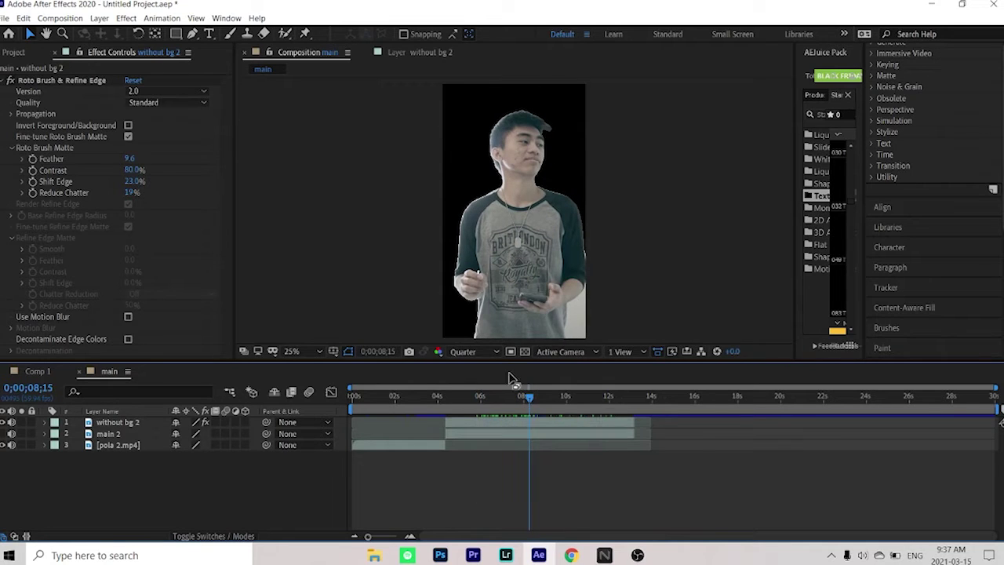
double_click(472, 422)
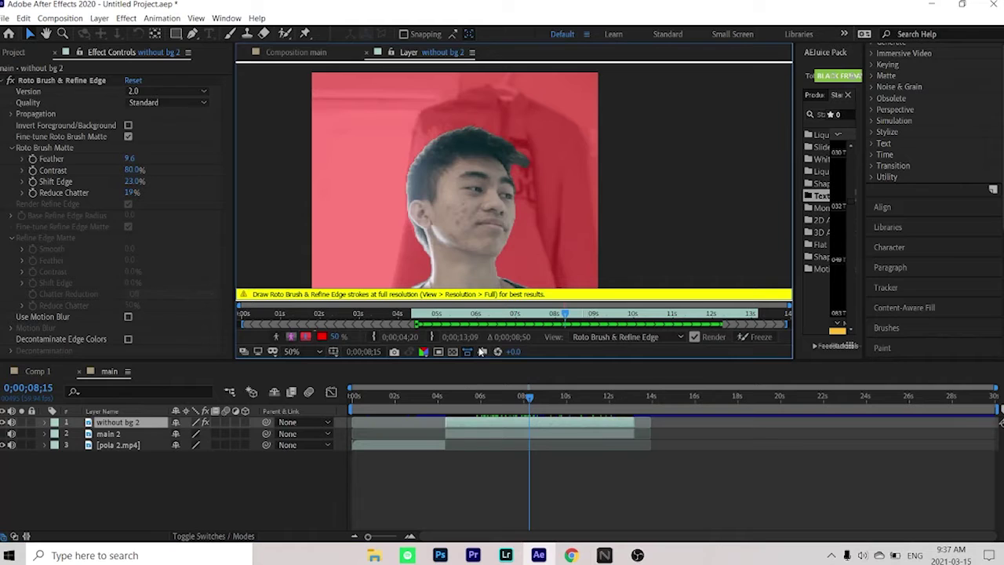
key("space")
left_click_drag(513, 240, 524, 82)
left_click_drag(471, 233, 464, 144)
left_click_drag(463, 199, 460, 190)
left_click_drag(522, 397, 488, 412)
scroll(404, 115, "up", 1)
key("alt+w")
left_click_drag(610, 201, 599, 249)
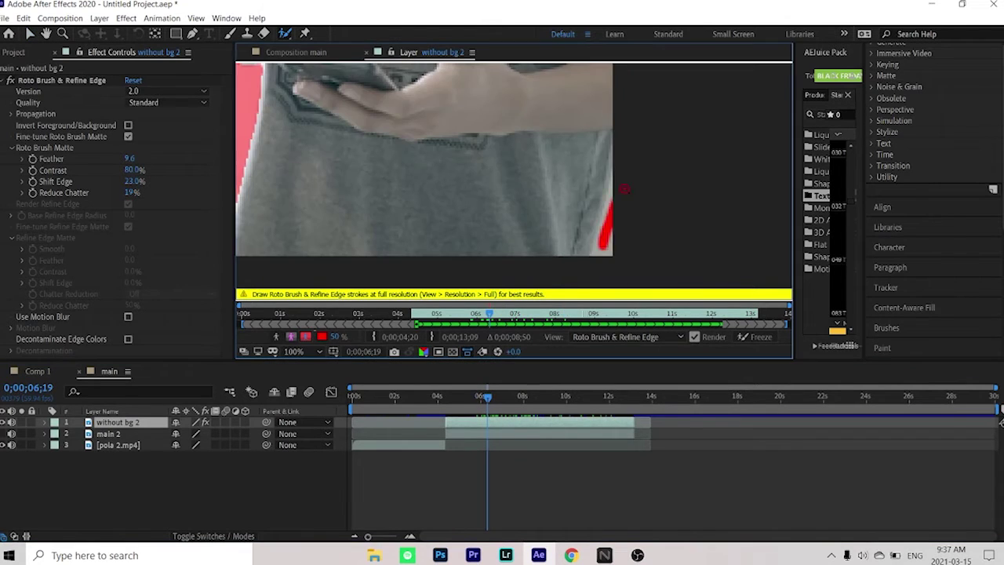
Step: Set the main composition's preview resolution to Full and return to the "without bg 2" layer view
left_click(488, 399)
left_click(474, 351)
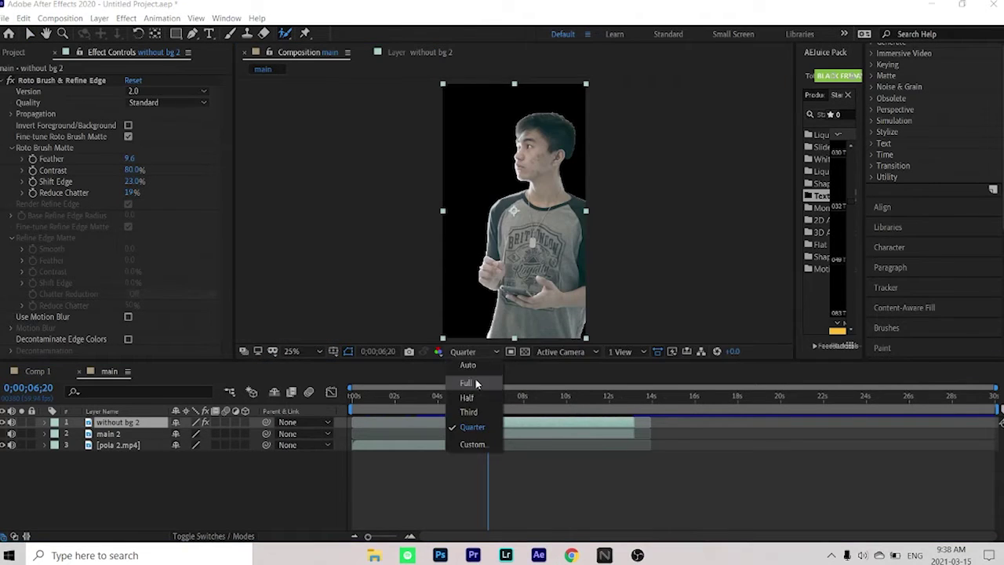
left_click(475, 382)
left_click(393, 52)
Step: Propagate the Roto Brush matte and advance the layer frame by frame past 0;00;06;43 to check it
key("space")
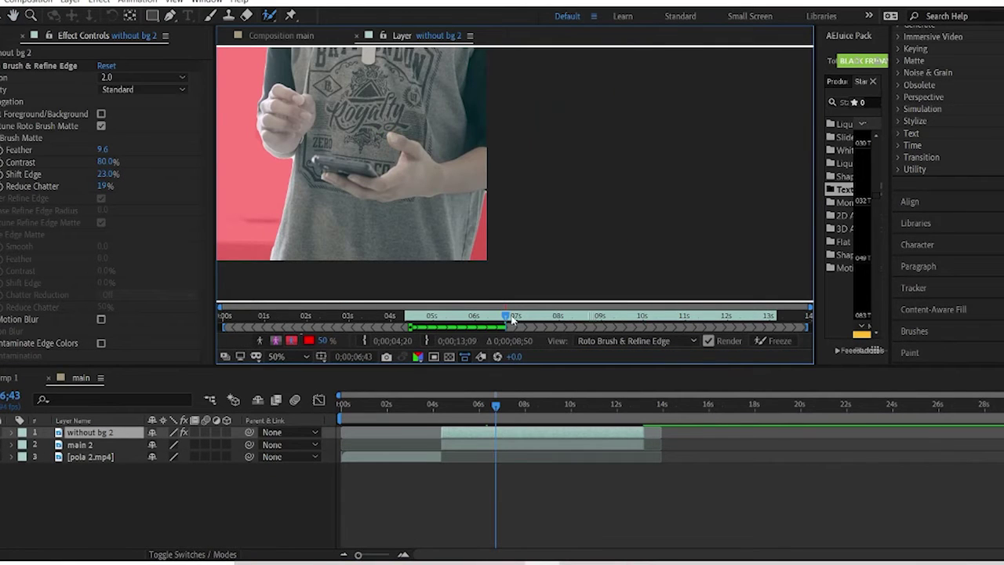
key("Page_Down")
key("Page_Down")
key("Page_Down")
key("Page_Down")
key("Page_Down")
key("Page_Down")
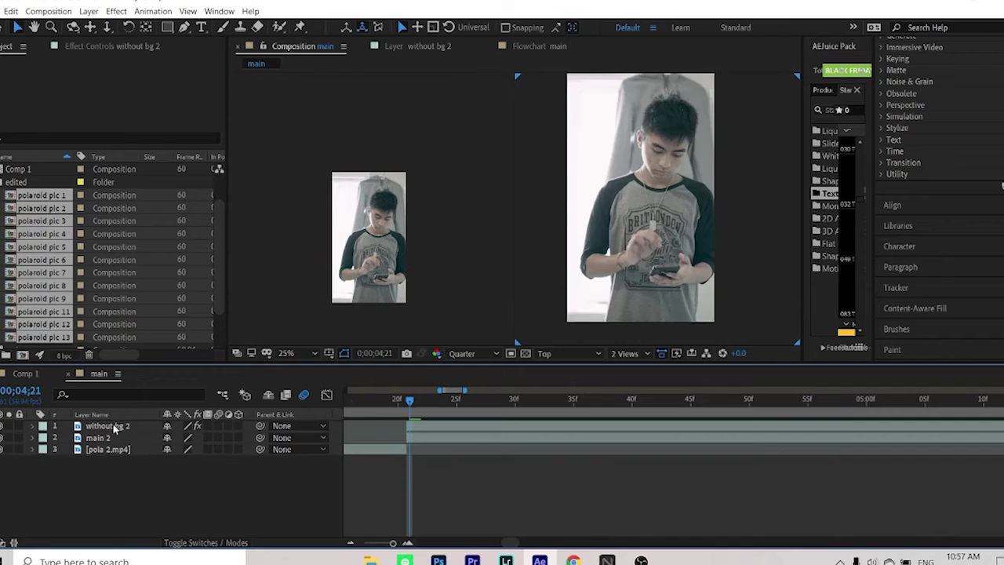
Step: Create a two-node camera with the 35mm preset in the main composition
left_click(625, 518)
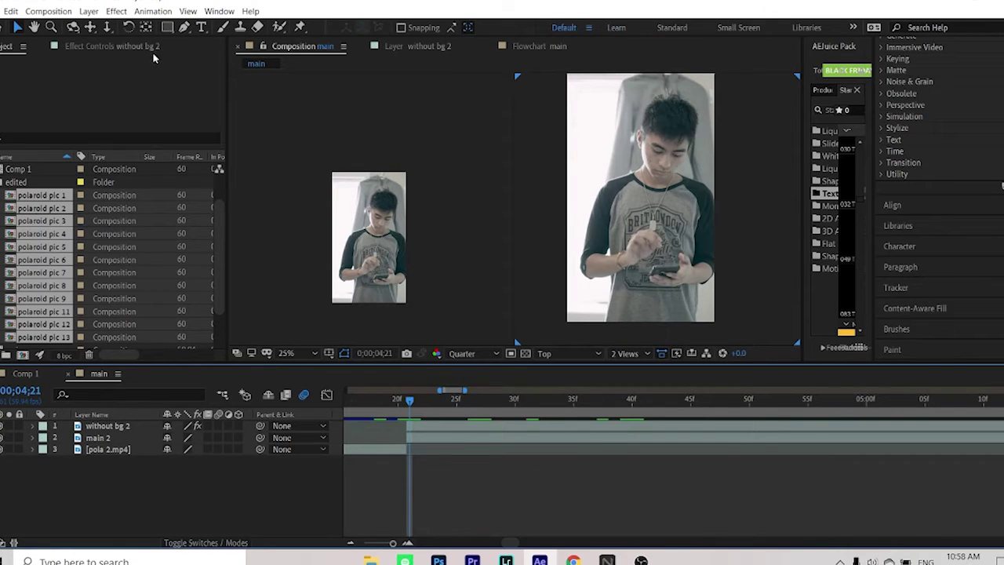
left_click(89, 12)
mouse_move(102, 25)
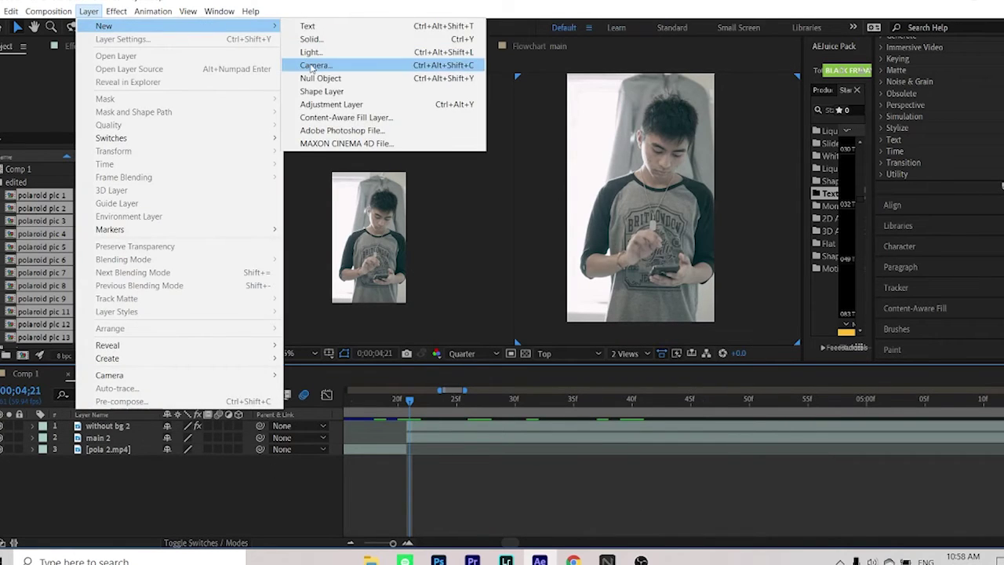
left_click(314, 65)
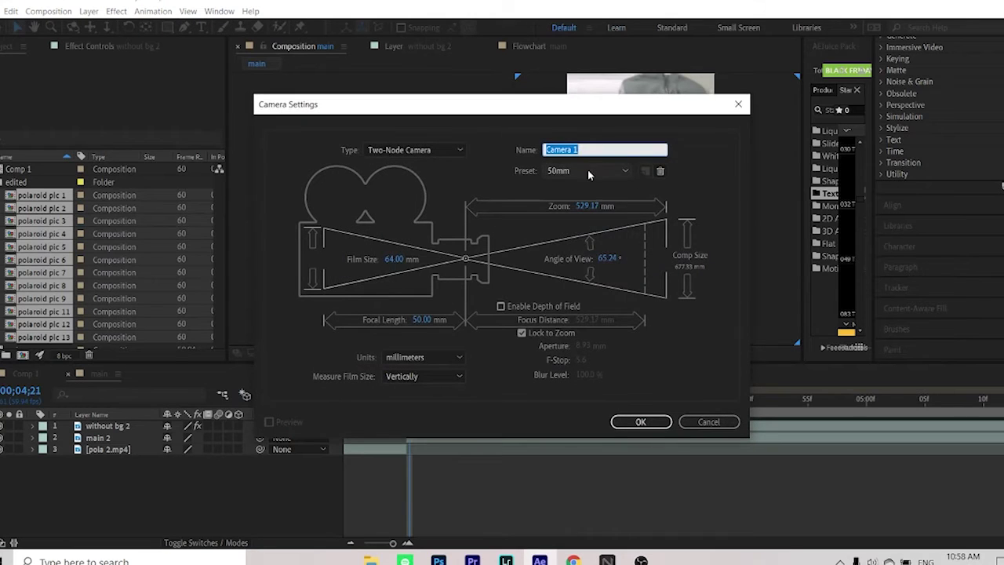
left_click(588, 171)
left_click(576, 251)
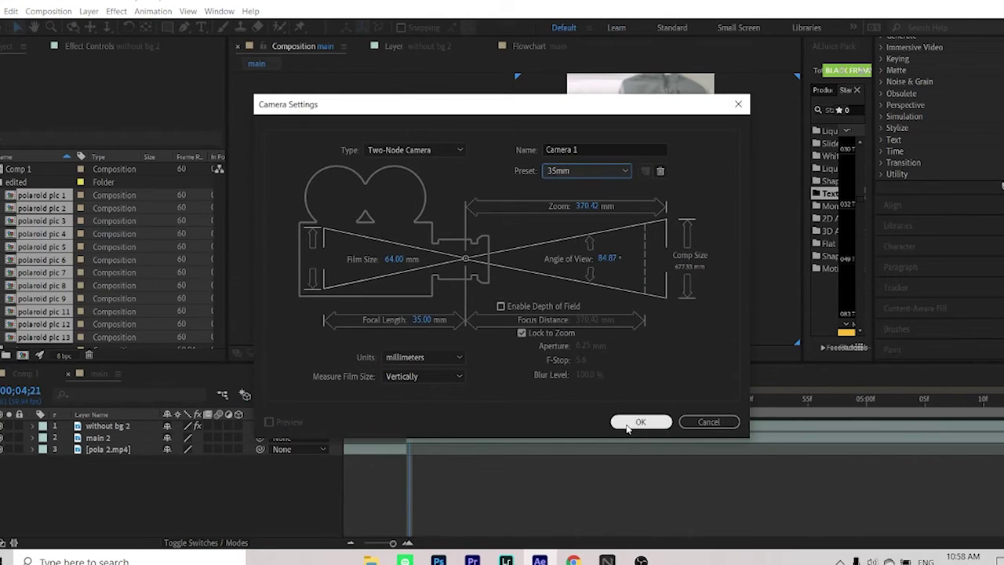
left_click(640, 422)
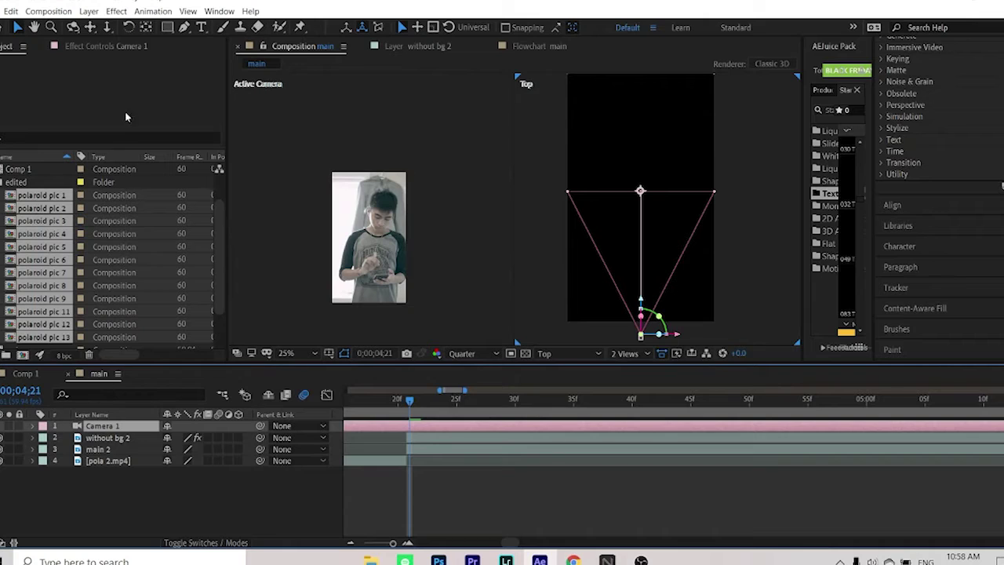
Step: Place the selected polaroid pic compositions directly below the camera layer and scale them all to 25%
left_click_drag(52, 201, 96, 432)
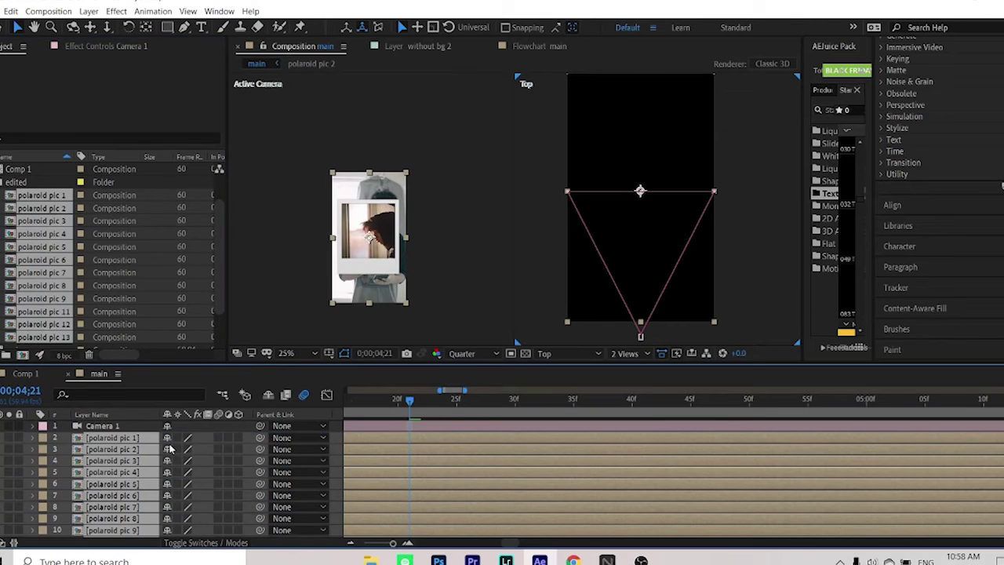
key("s")
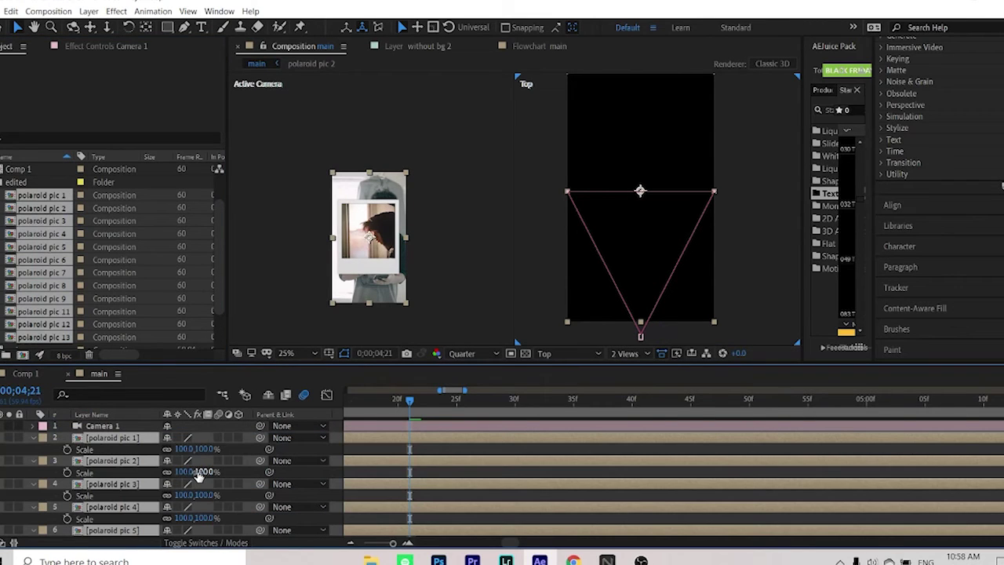
left_click_drag(193, 474, 165, 487)
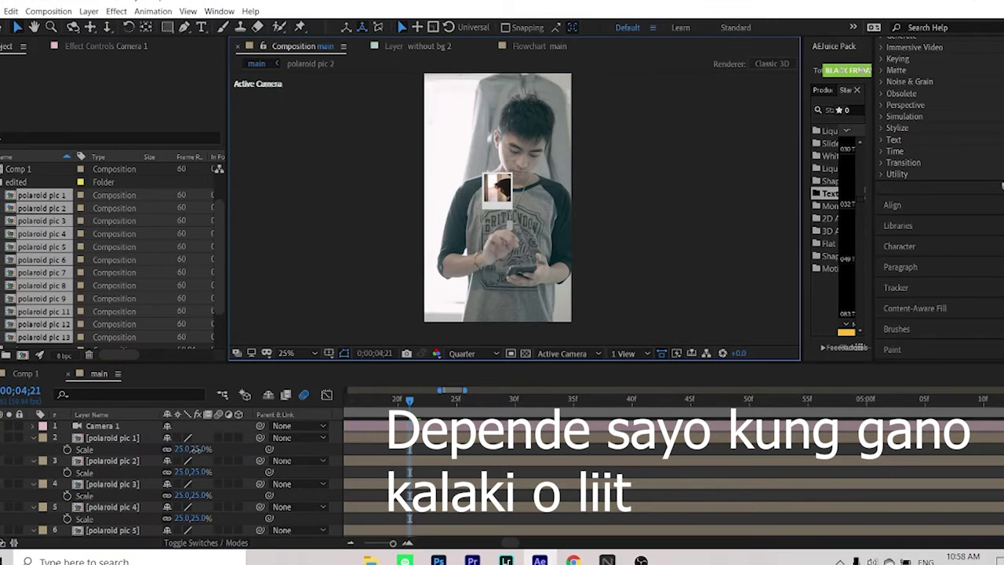
Step: Enlarge the polaroid pic 1 layer to a scale of 33%
left_click(201, 449)
type("2")
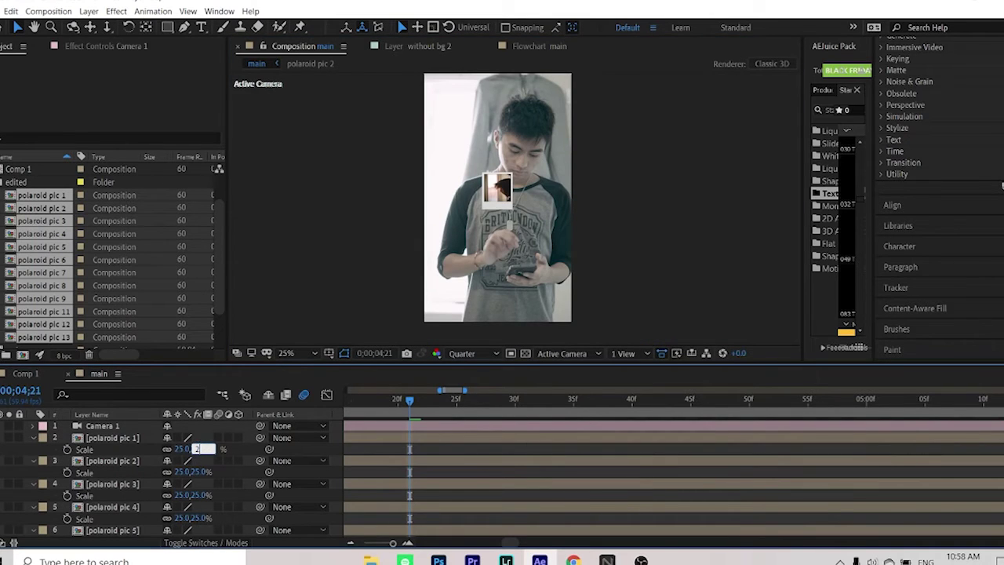
type("7")
left_click(233, 441)
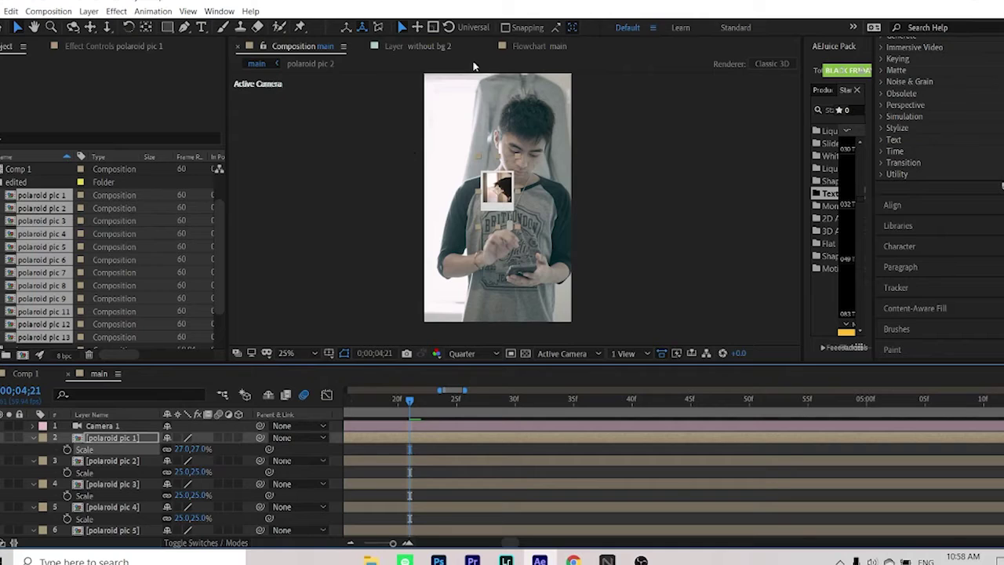
left_click_drag(192, 454, 196, 456)
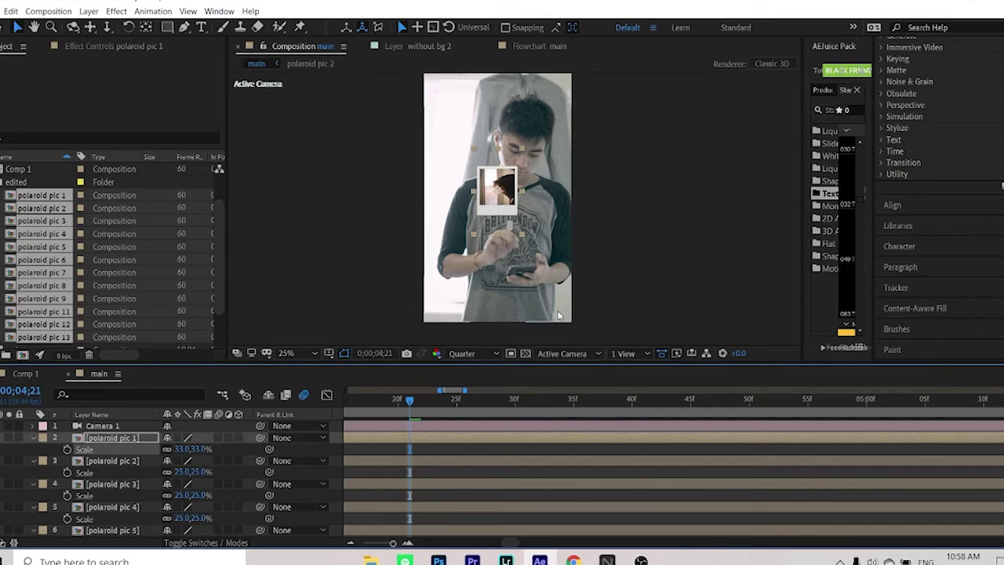
Step: Split the composition display into two horizontal views and set the second view to Top
left_click(626, 354)
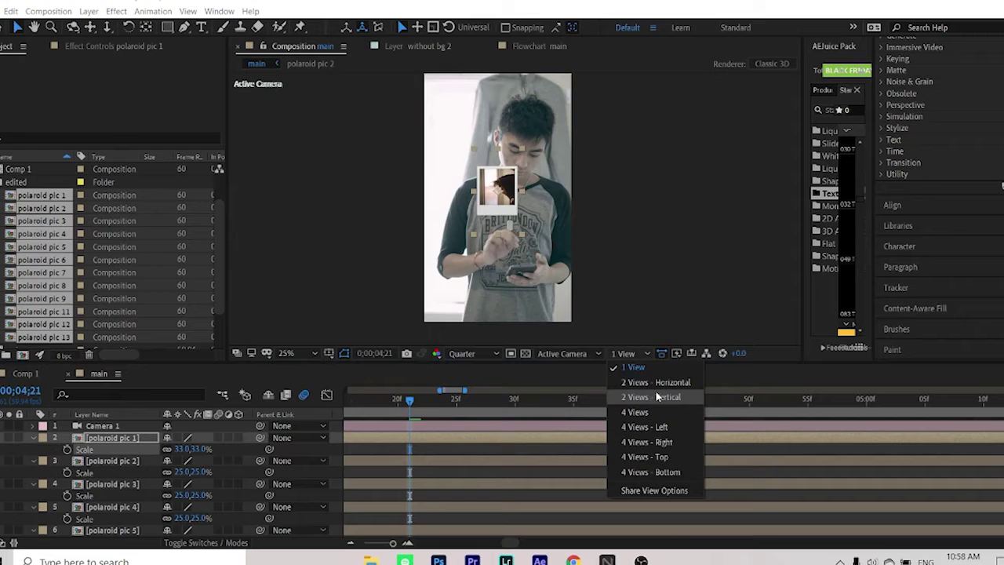
left_click(655, 391)
left_click(626, 354)
left_click(635, 380)
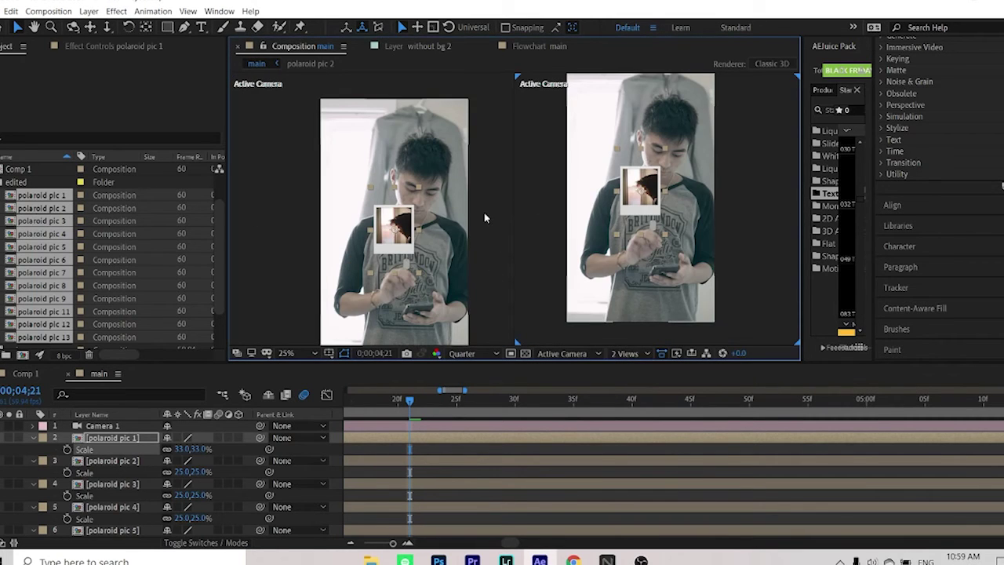
left_click(590, 229)
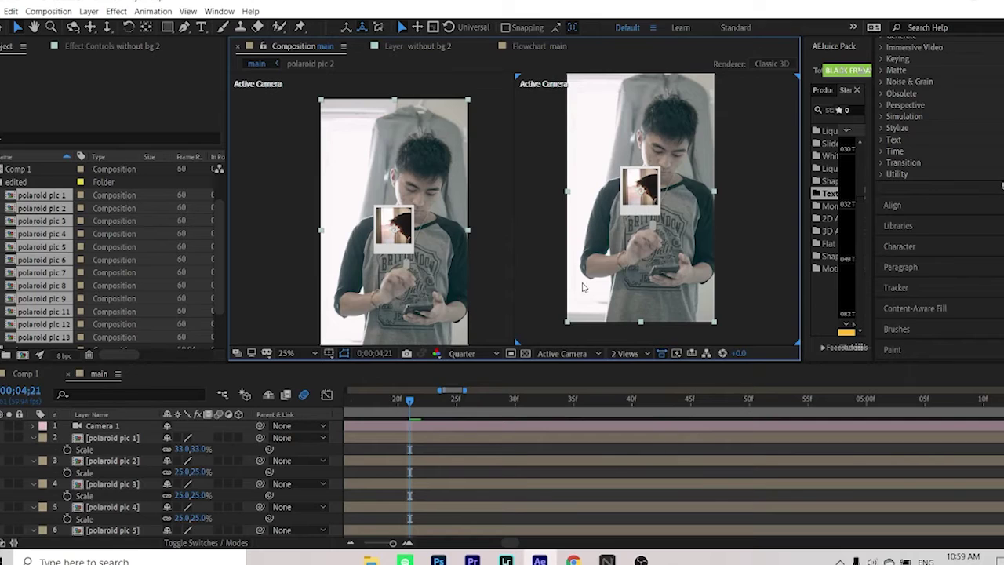
left_click(547, 126)
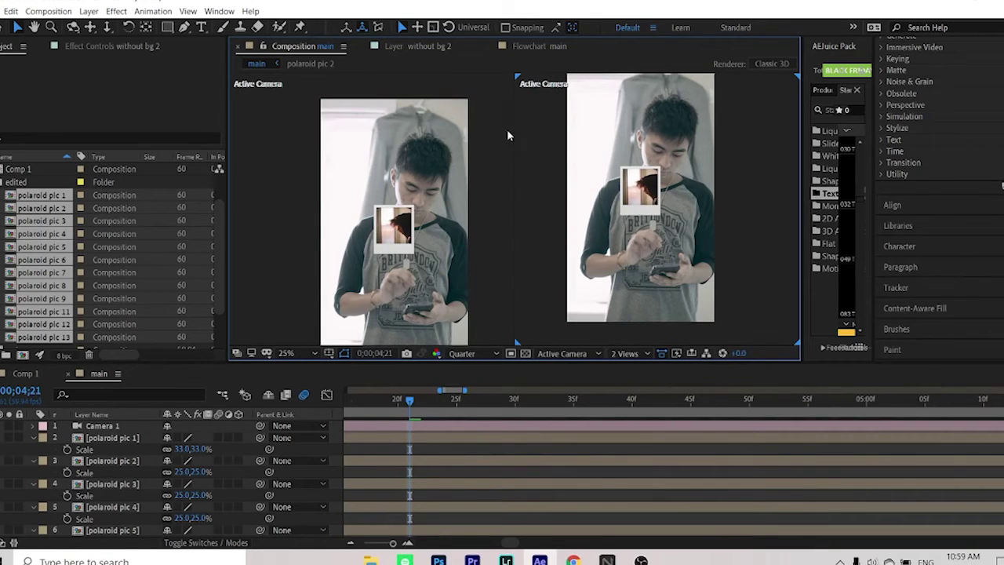
left_click(482, 160)
left_click(583, 358)
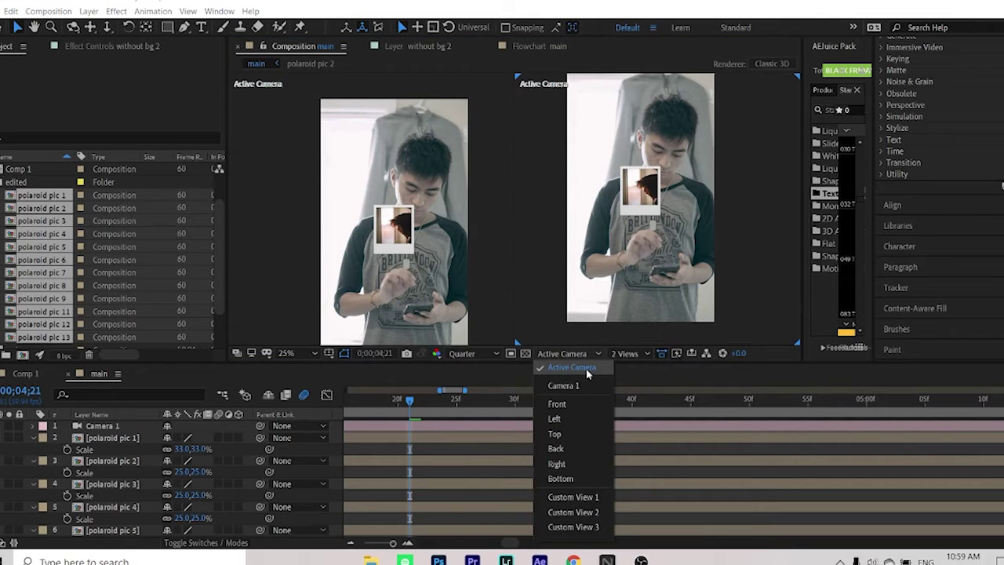
left_click(566, 435)
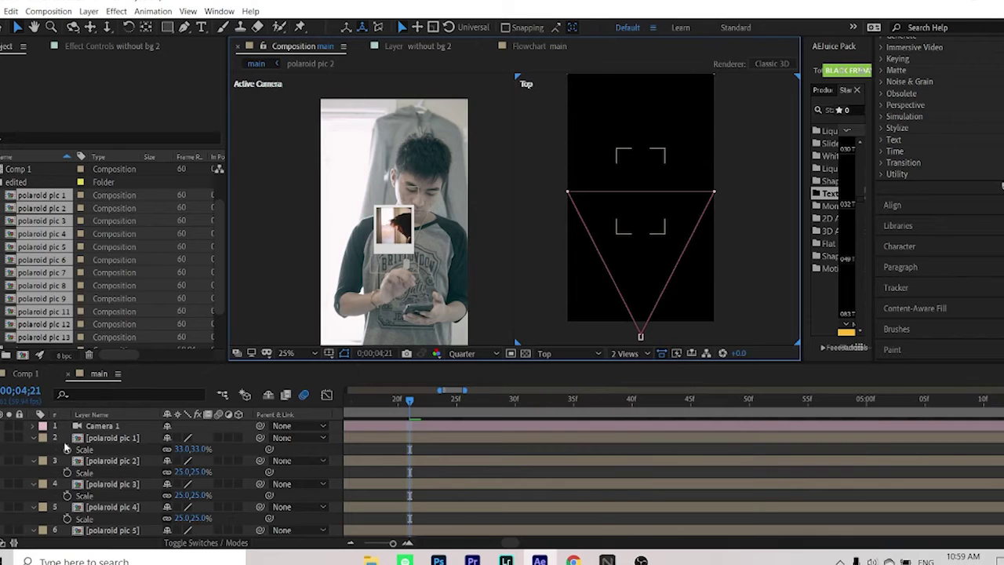
Step: Select layers polaroid pic 1 through polaroid pic 13, collapse their properties, and enable 3D layer and motion blur for all of them
left_click(105, 439)
scroll(116, 487, "down", 8)
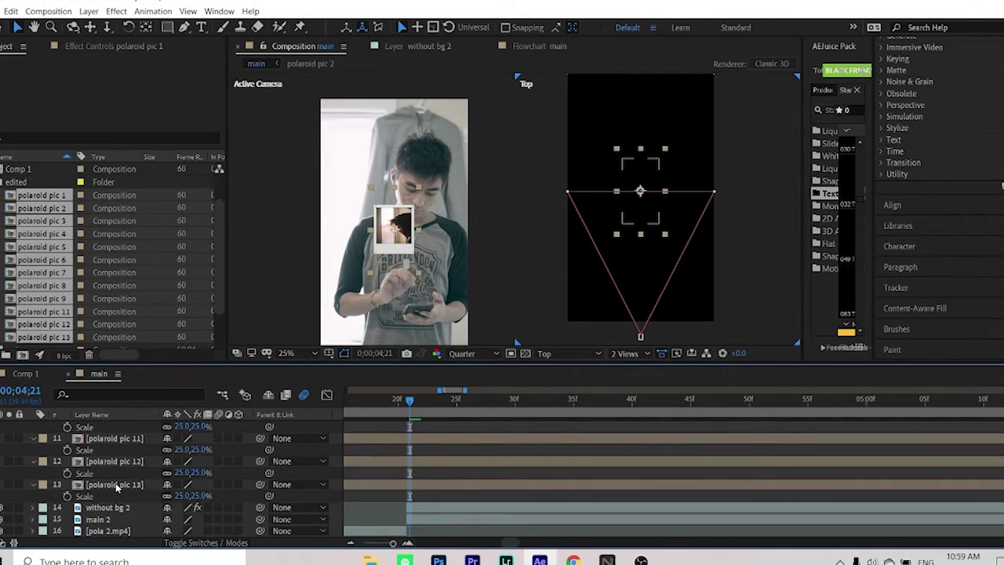
left_click(116, 487, "shift")
scroll(116, 487, "up", 8)
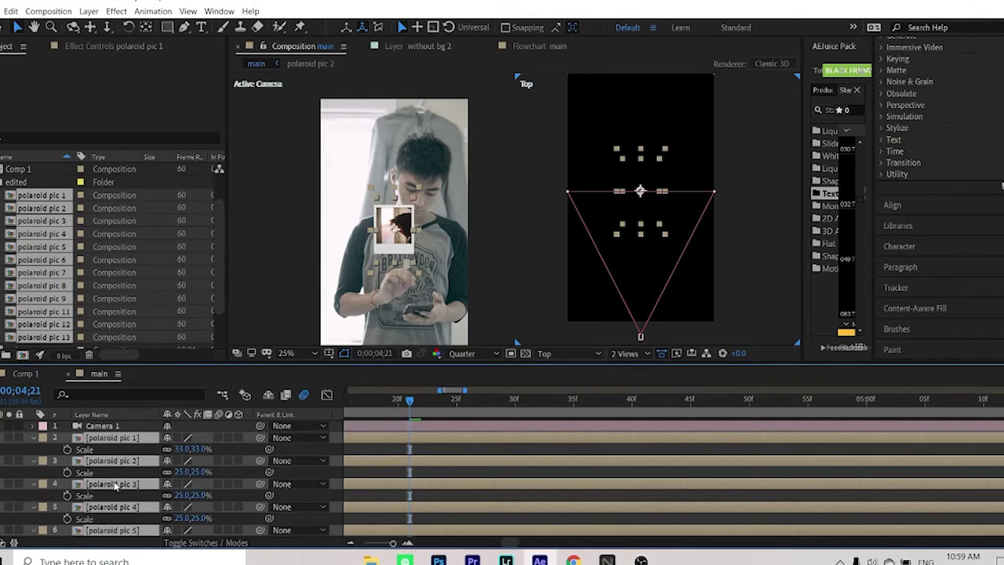
key("u")
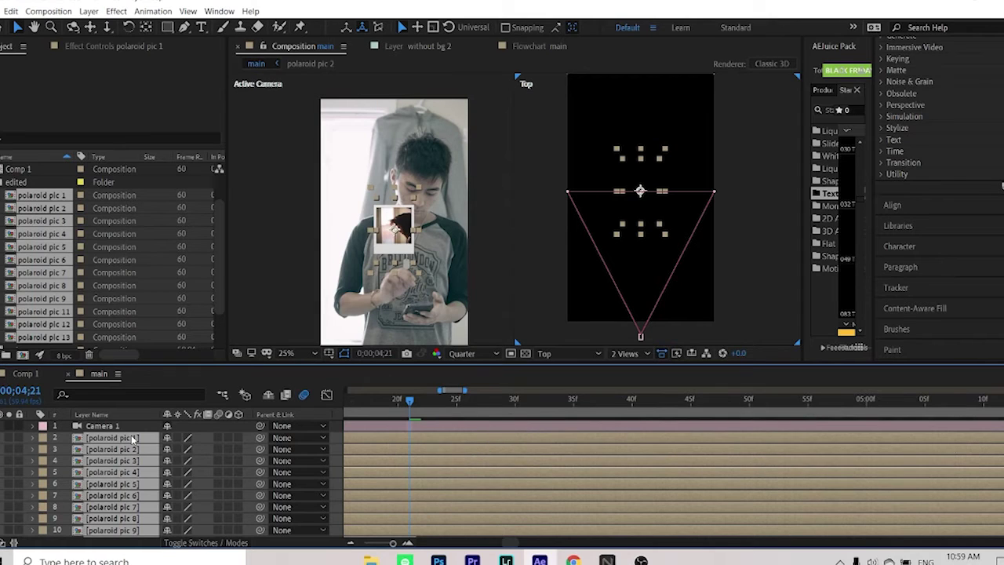
left_click(238, 438)
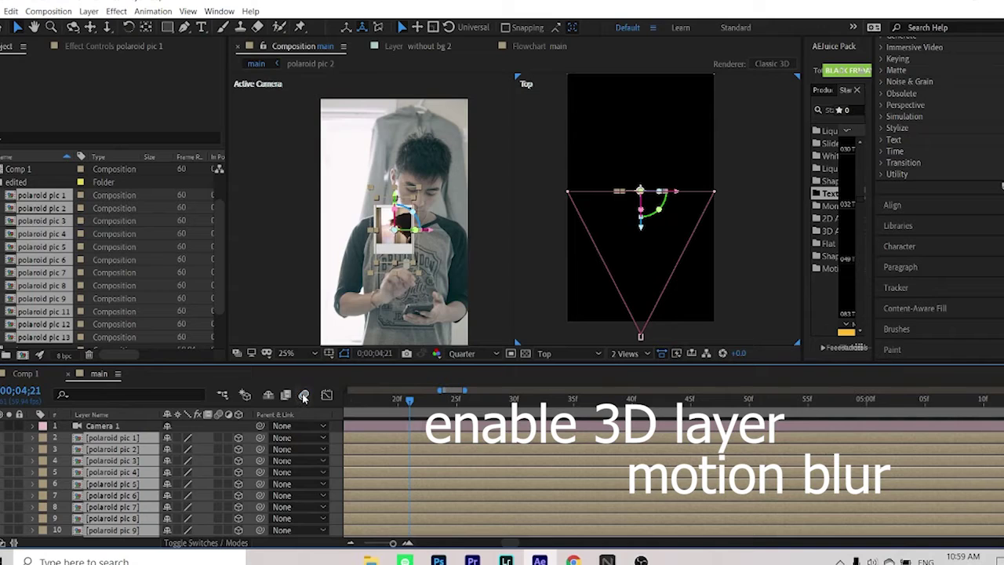
left_click(304, 396)
left_click(218, 441)
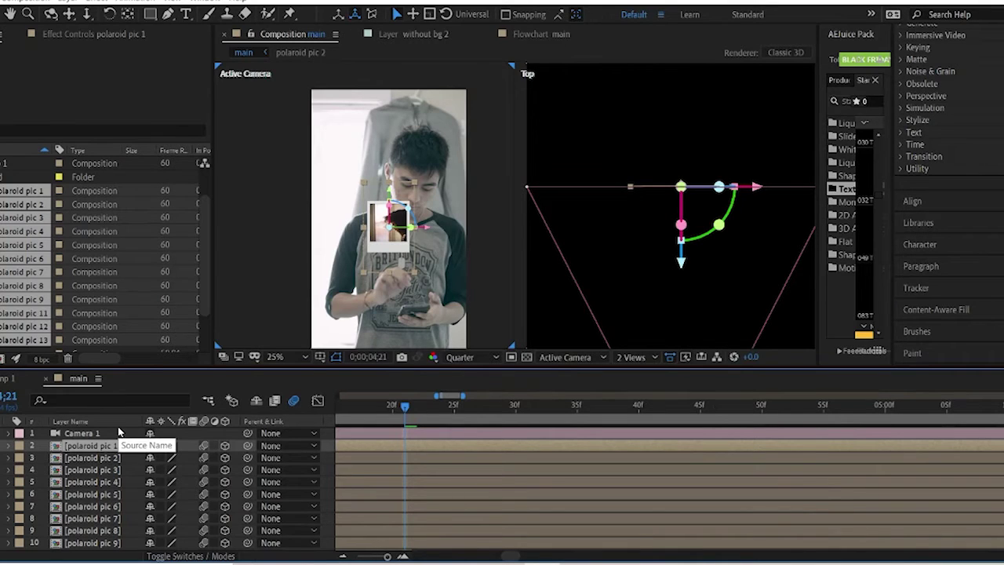
Step: Position polaroid pic 1 at 256, 1409, 0 and polaroid pic 2 at 856, 1089, 0
key("p")
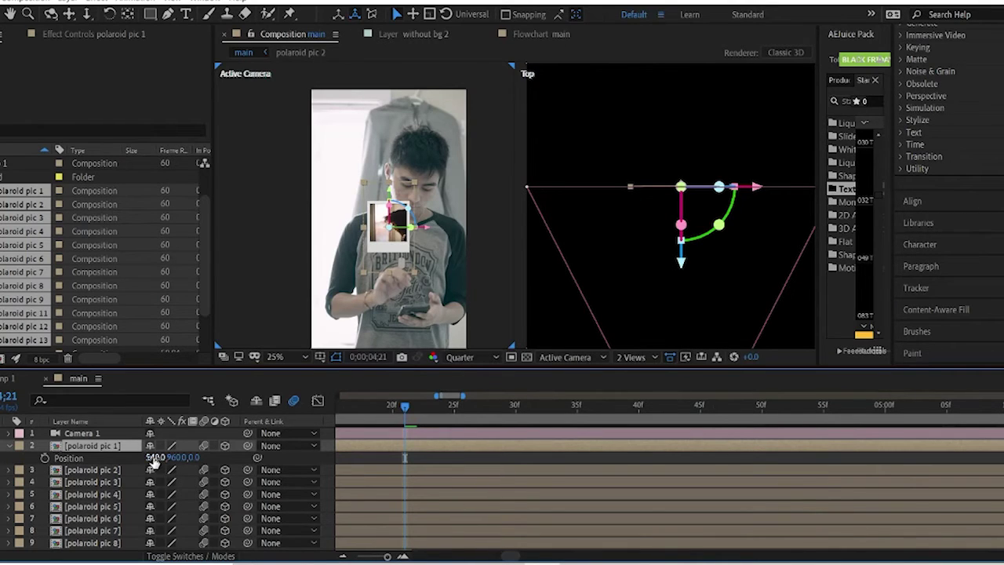
left_click_drag(173, 458, 512, 428)
left_click_drag(160, 461, 4, 457)
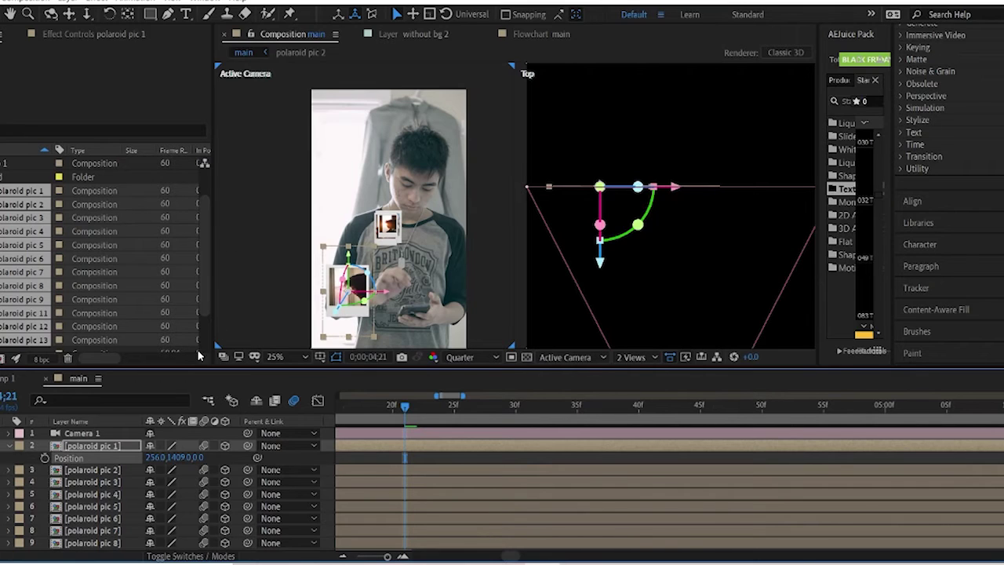
left_click(85, 472)
key("p")
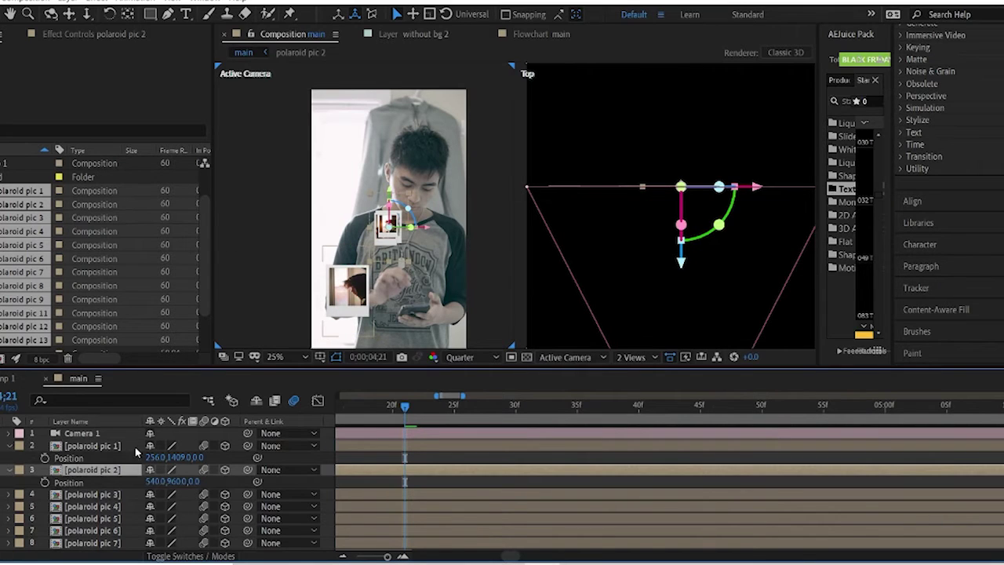
left_click_drag(151, 480, 291, 471)
left_click_drag(437, 278, 446, 283)
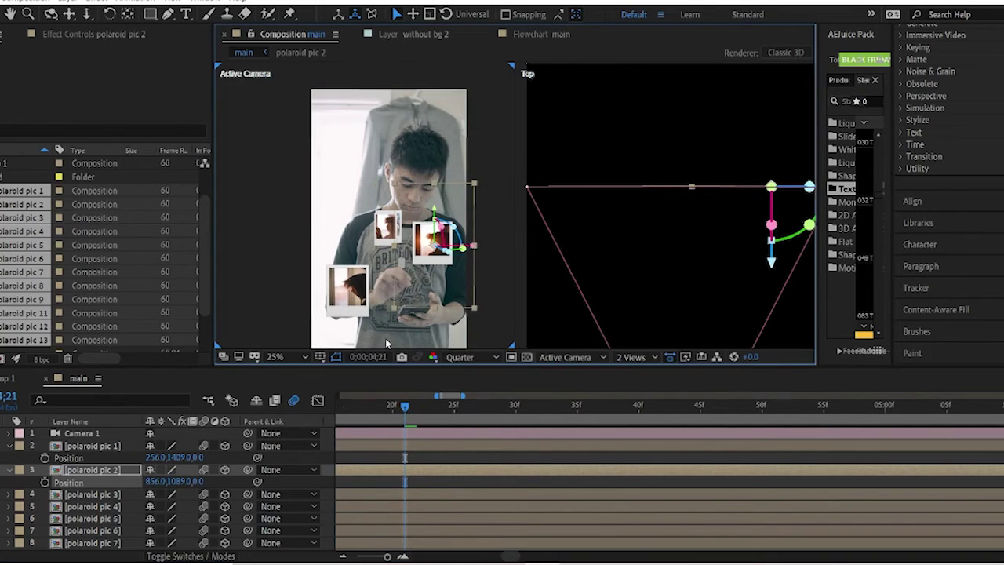
Step: Place polaroid pic 3 at 728, 1715, -192, and set the Z positions of polaroid pic 1 to -384 and polaroid pic 2 to 324
left_click(110, 495)
key("p")
left_click_drag(389, 193, 389, 283)
key("space")
left_click_drag(435, 292, 440, 157)
left_click_drag(392, 180, 416, 201)
key("ctrl+Down")
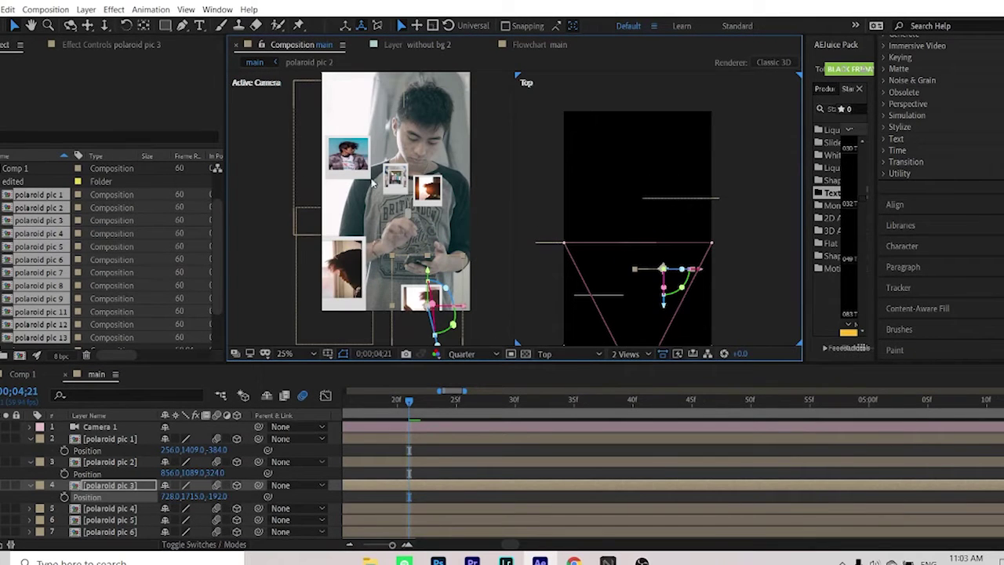
Step: Push polaroid pic 4 farther from the camera and place it at the upper left of the frame, beside the person's head
left_click(357, 163)
left_click_drag(590, 282, 594, 232)
left_click_drag(357, 191, 346, 142)
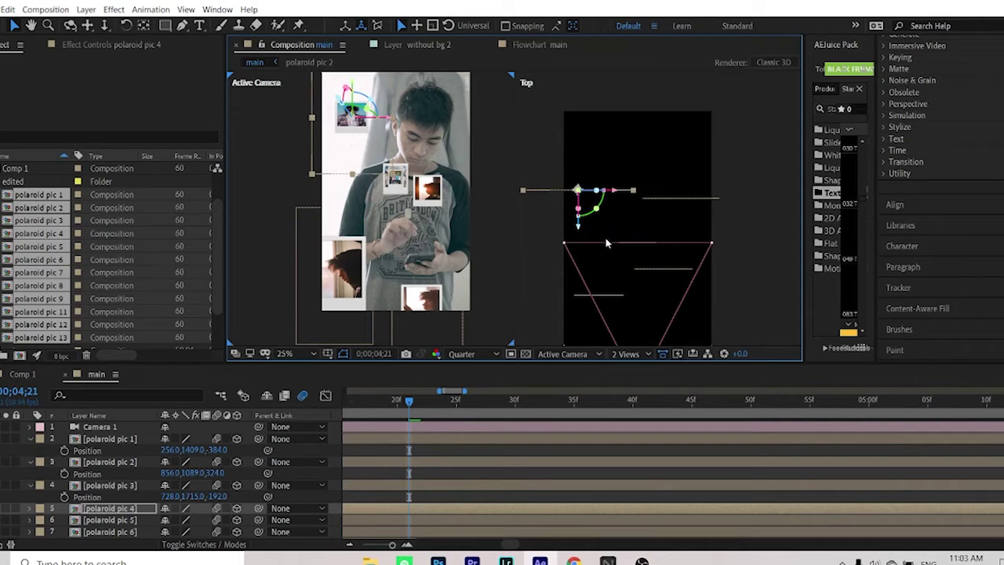
Step: Move polaroid pic 5 from the frame's centre to its left edge, level with the person's shoulder
left_click(634, 246)
left_click(394, 182)
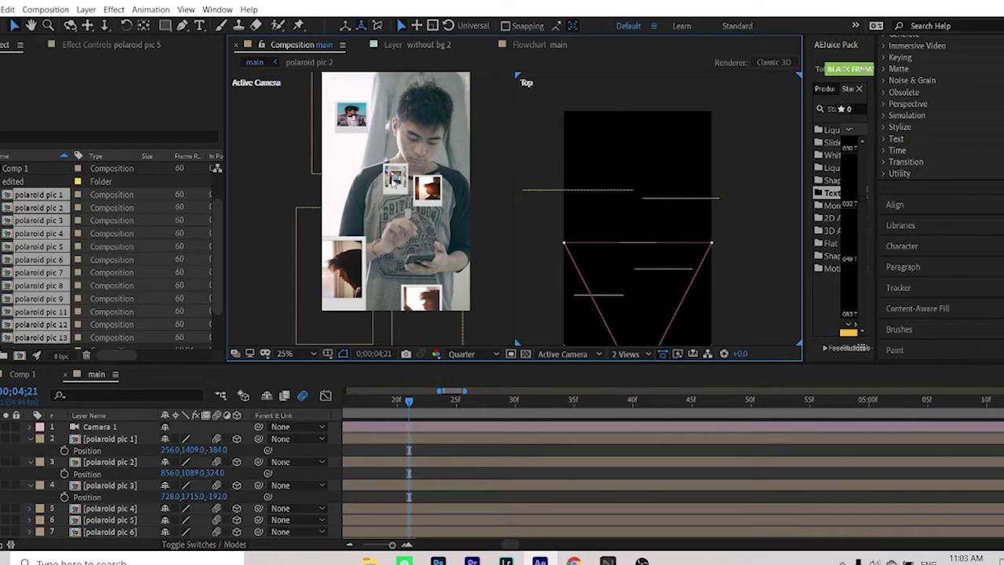
left_click(436, 237)
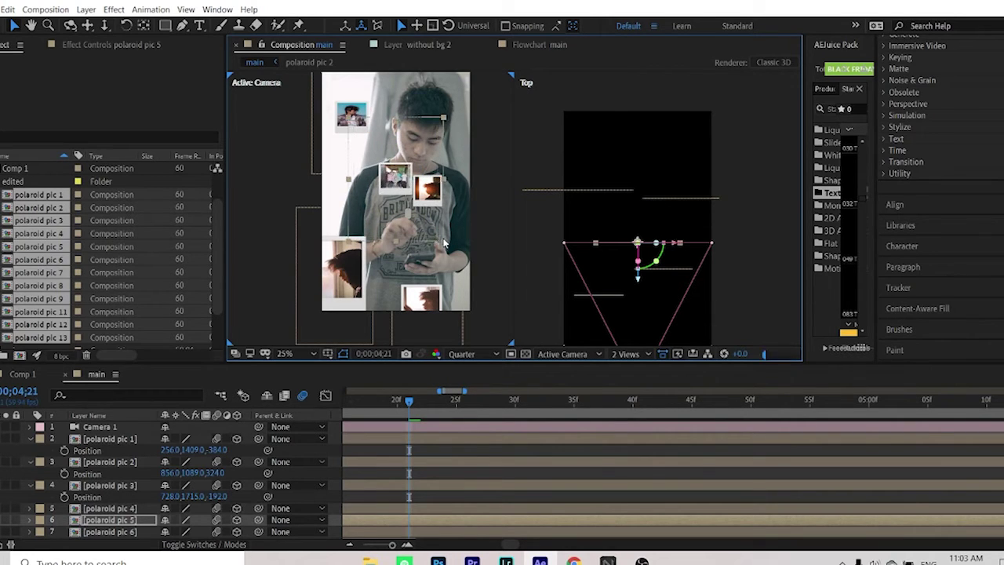
left_click(379, 225)
left_click_drag(379, 225, 357, 226)
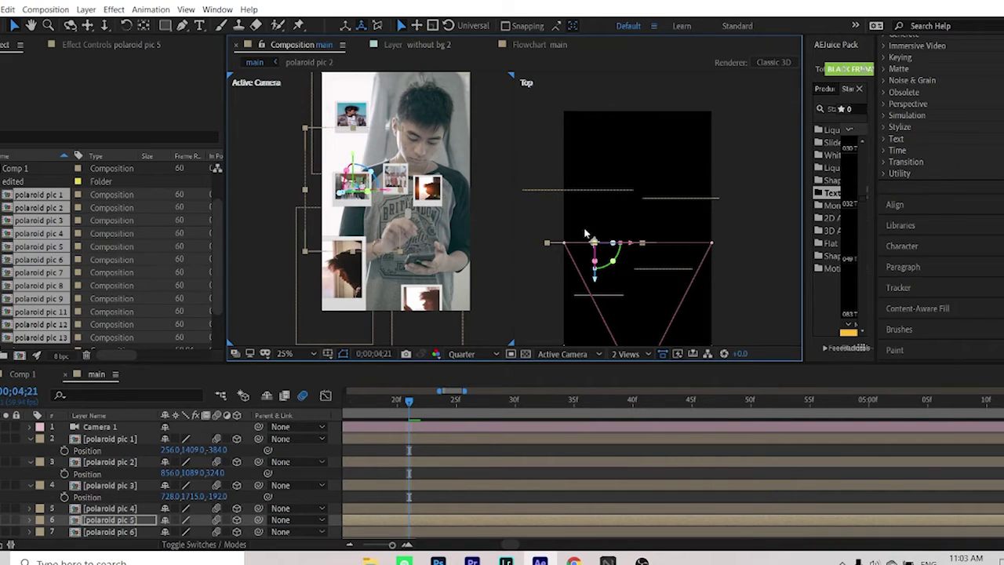
left_click_drag(357, 209, 340, 210)
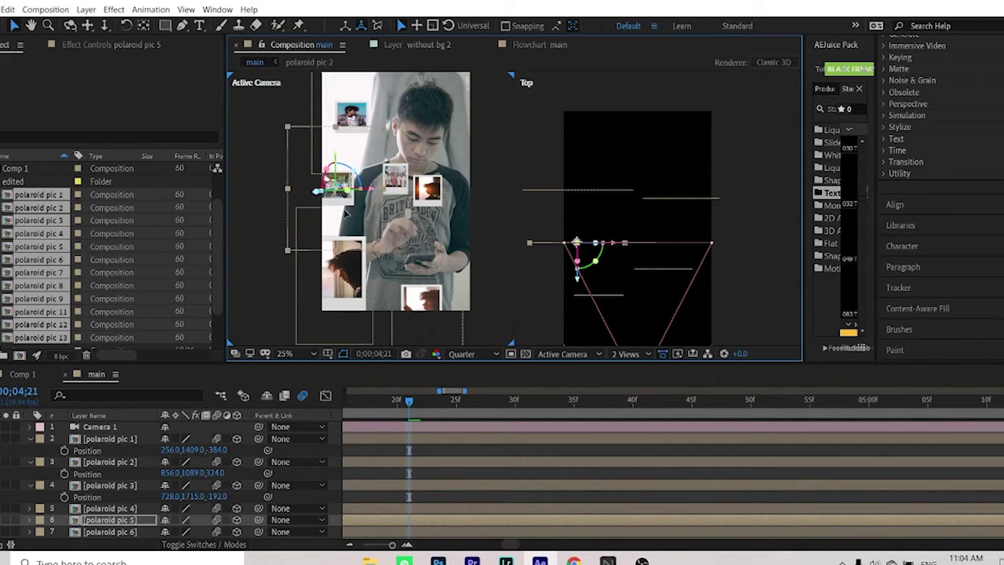
Step: Move polaroid pic 6 to the upper right of the frame beside the head and push it deep behind the other polaroids
left_click(398, 185)
left_click_drag(416, 213, 451, 124)
left_click_drag(677, 278, 679, 191)
left_click_drag(435, 144, 444, 137)
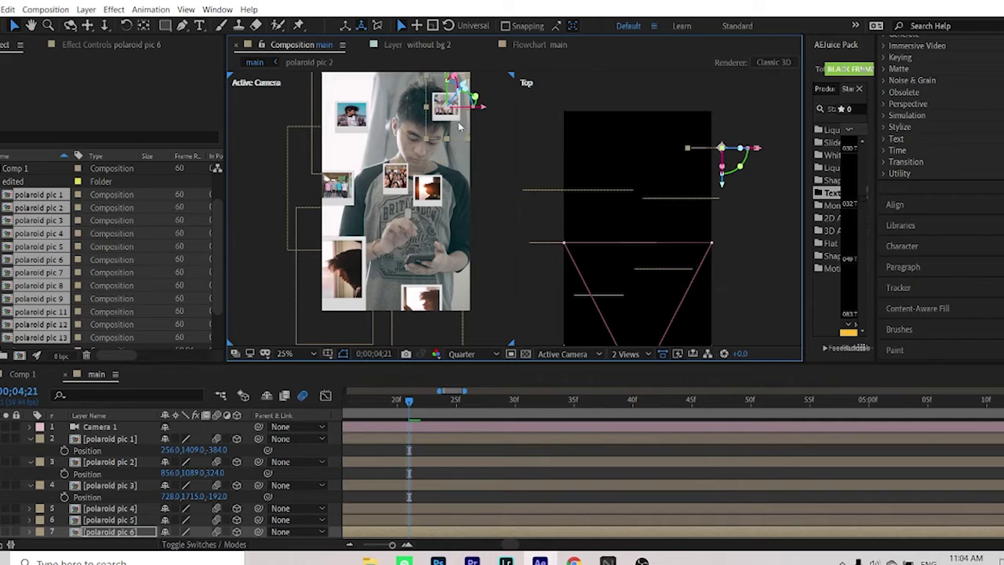
Step: Nudge polaroid pic 2 to 903.1, 1109.9, 324 and push polaroid pic 7 farther back from the camera
left_click(396, 176)
left_click_drag(415, 211, 428, 218)
left_click_drag(637, 278, 638, 267)
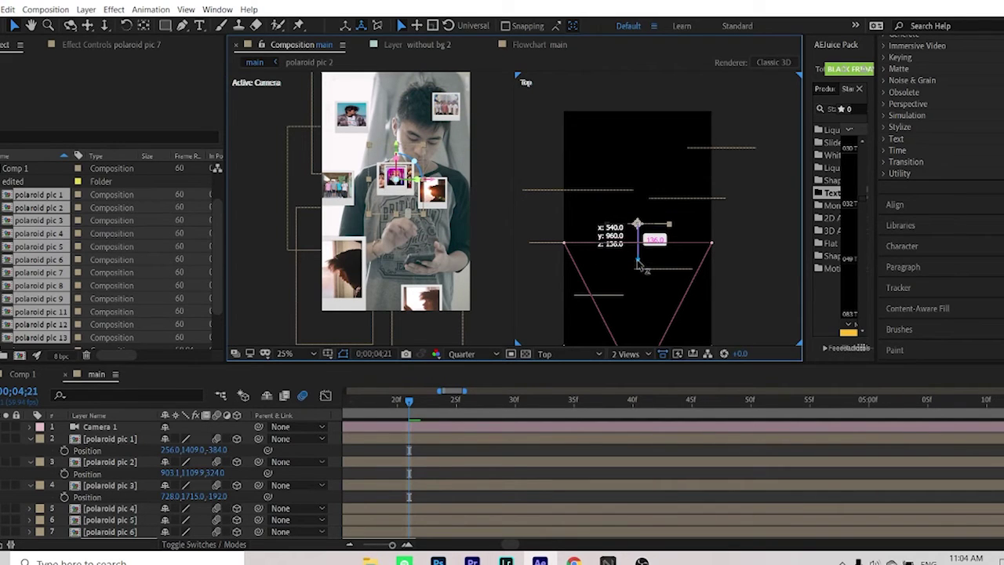
left_click(410, 207)
left_click_drag(648, 239, 648, 184)
Step: Place polaroid pic 8 by the arm on the frame's left, slightly back in depth, and lower polaroid pic 9 towards the phone
left_click_drag(413, 169, 380, 245)
left_click_drag(598, 246, 573, 236)
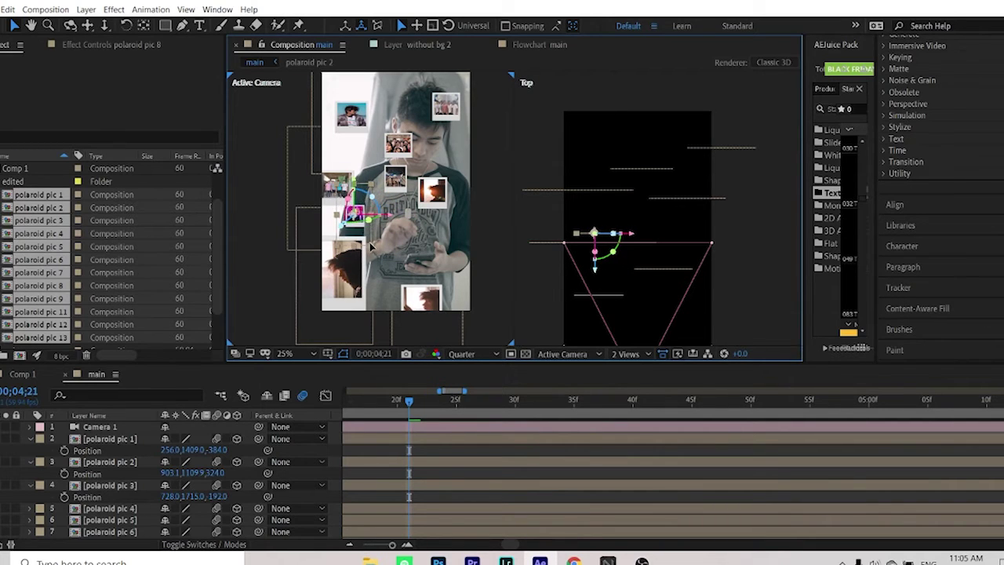
left_click(427, 200)
left_click_drag(423, 216, 415, 248)
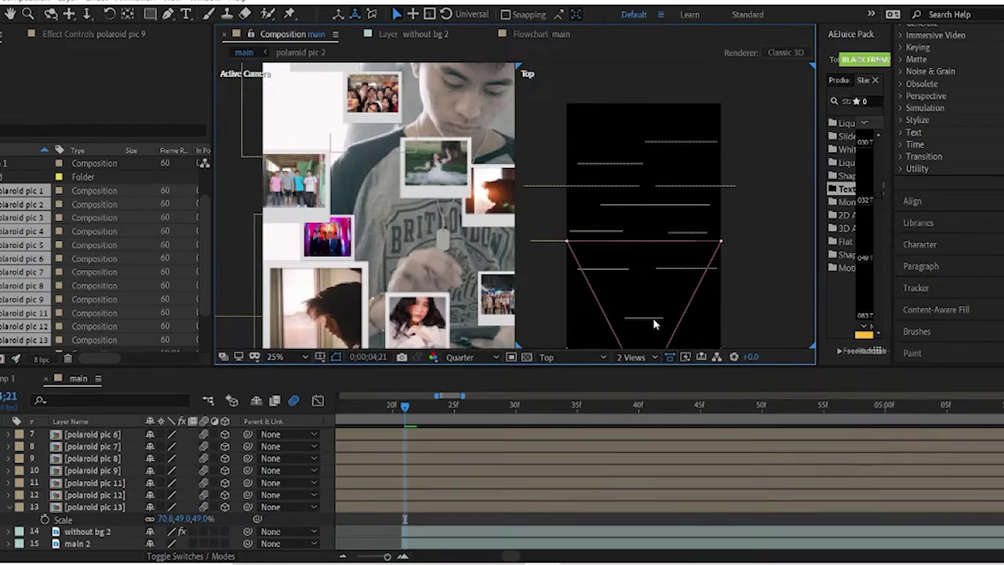
Step: Separate the two overlapping polaroids at the head by shifting polaroid pic 6 right and the green portrait polaroid slightly left
scroll(646, 316, "down", 1)
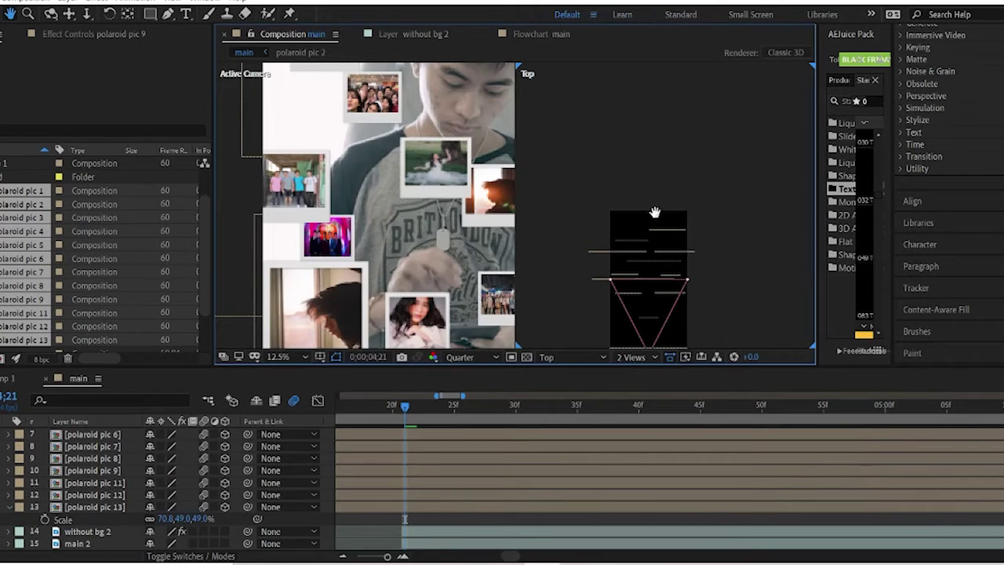
left_click_drag(654, 213, 652, 150)
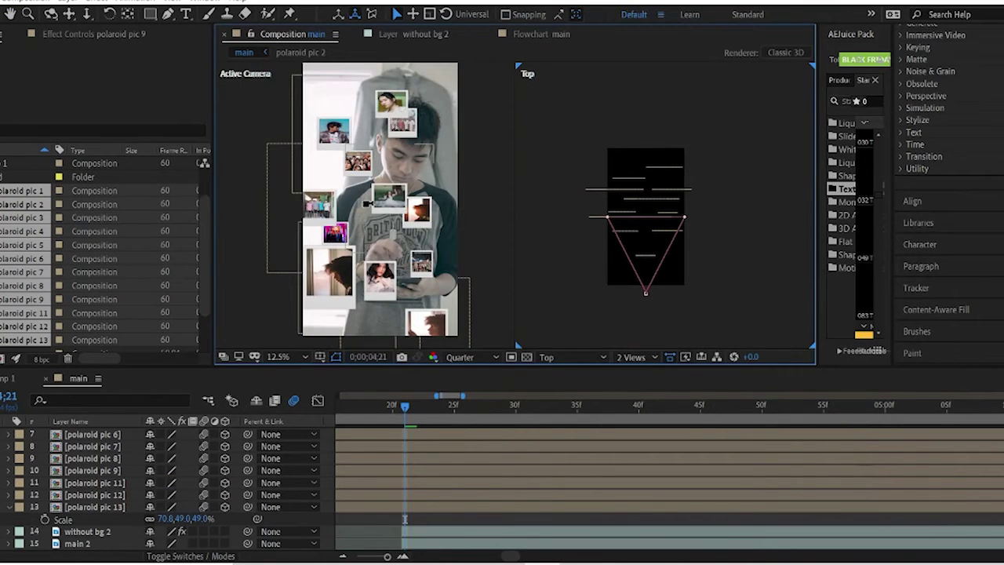
scroll(365, 202, "down", 1)
scroll(356, 215, "up", 1)
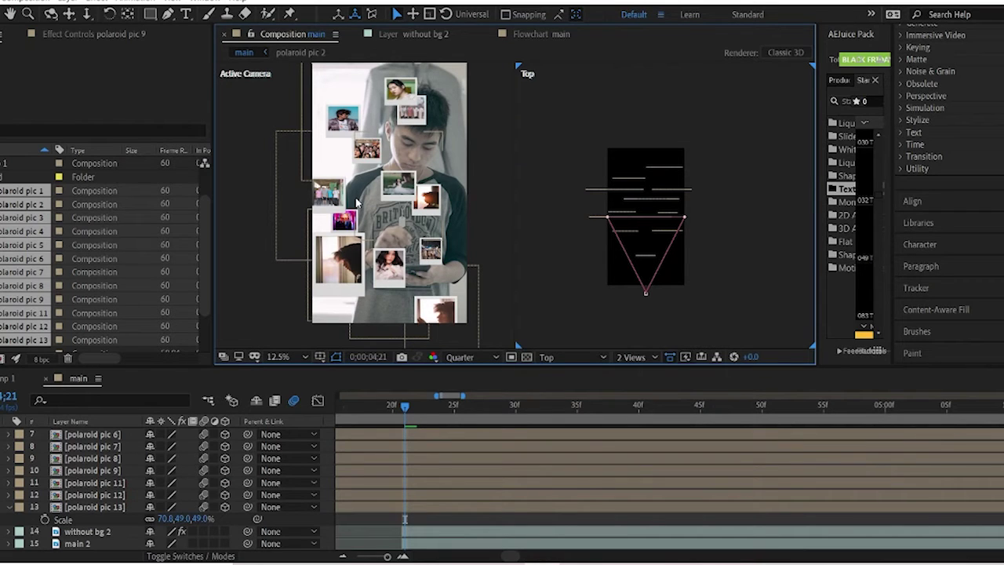
left_click(428, 118)
left_click_drag(424, 122, 394, 120)
left_click(421, 111)
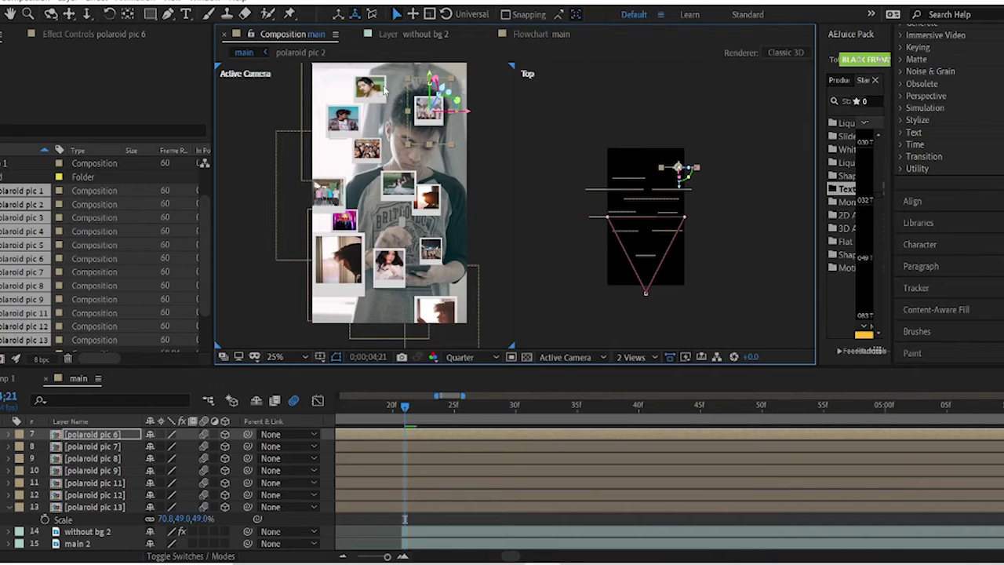
left_click(370, 87)
left_click_drag(382, 112, 403, 102)
Step: Shift polaroid pic 2 right towards the frame's edge, away from the polaroid on the chest, and deselect it
left_click(436, 206)
left_click(450, 217)
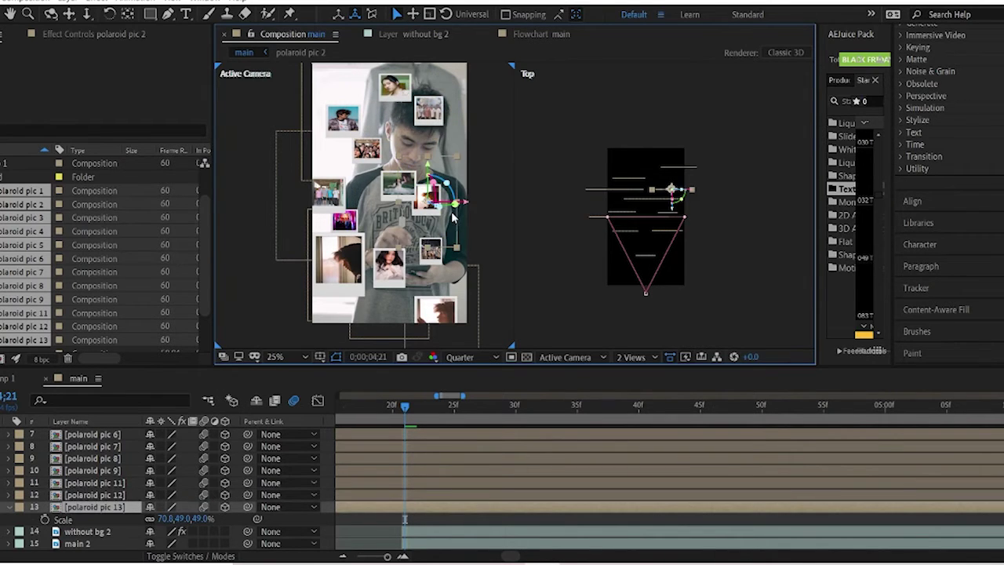
left_click_drag(450, 217, 470, 216)
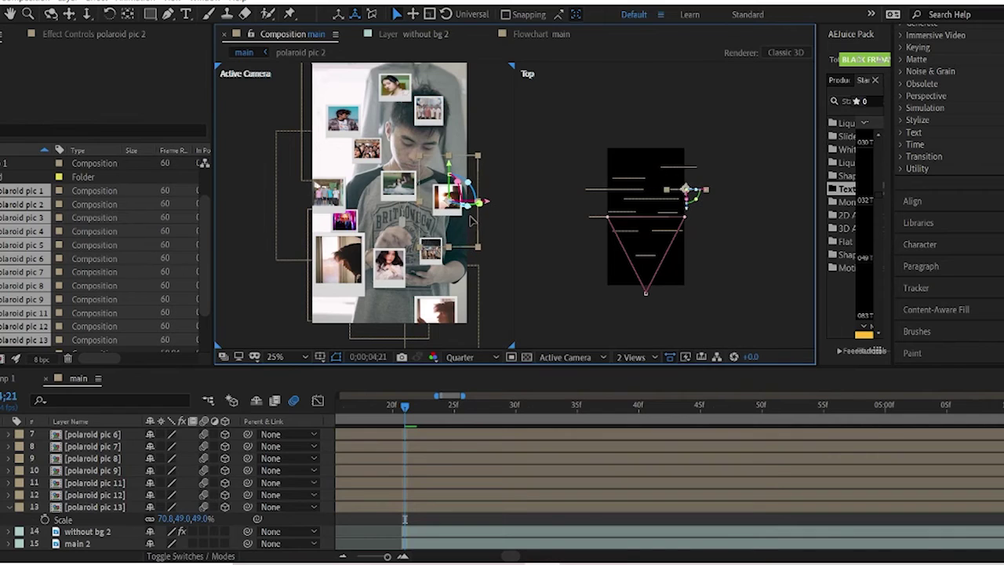
left_click(495, 157)
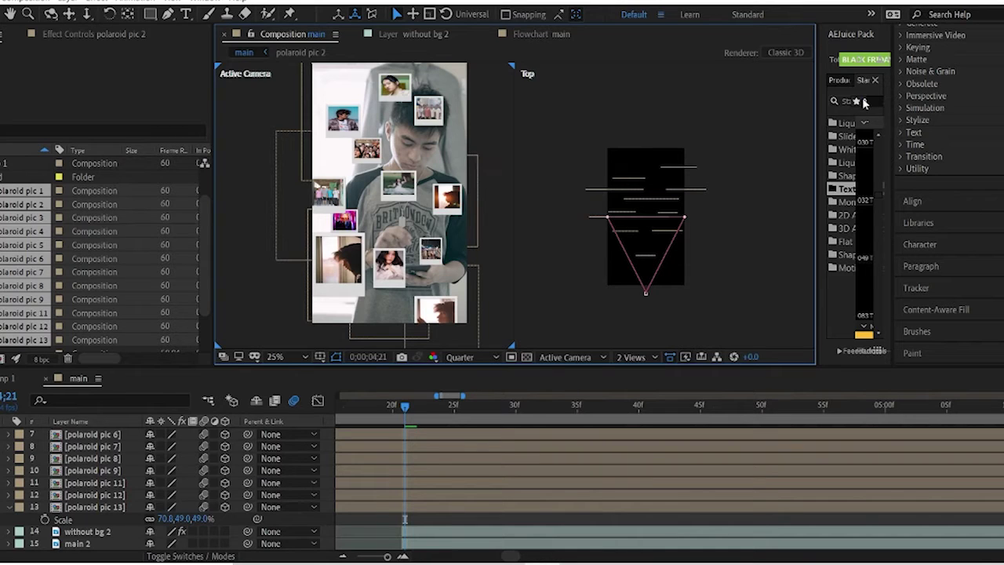
Step: Examine the Transform properties of polaroid pic 13 and its placement in the Top view
scroll(668, 202, "up", 3)
left_click(747, 213)
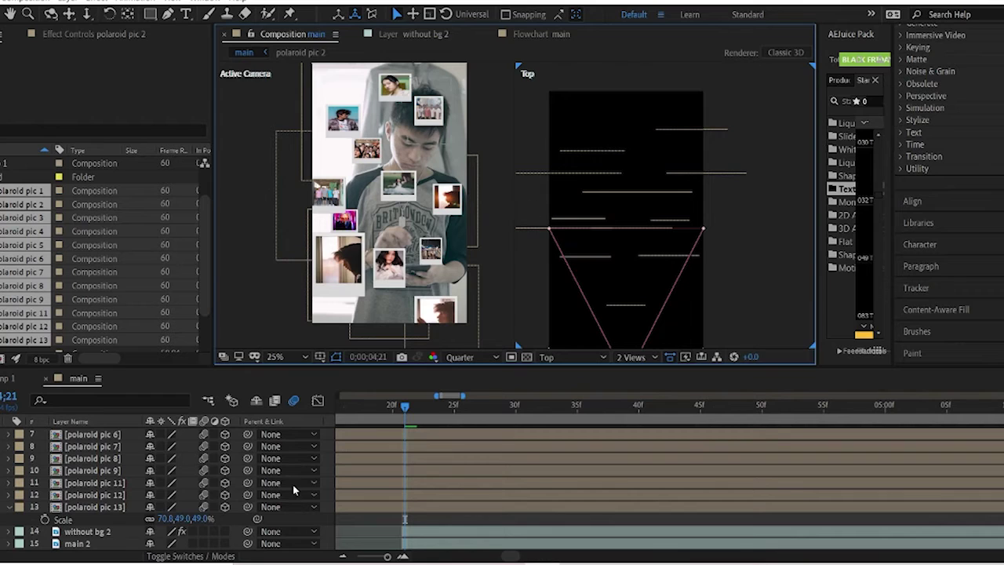
left_click(106, 507)
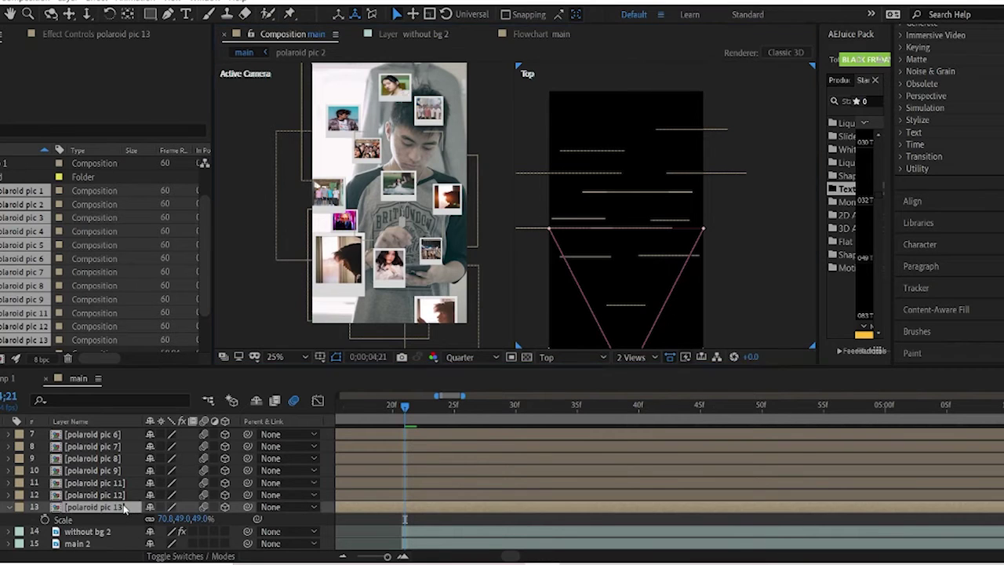
left_click(12, 508)
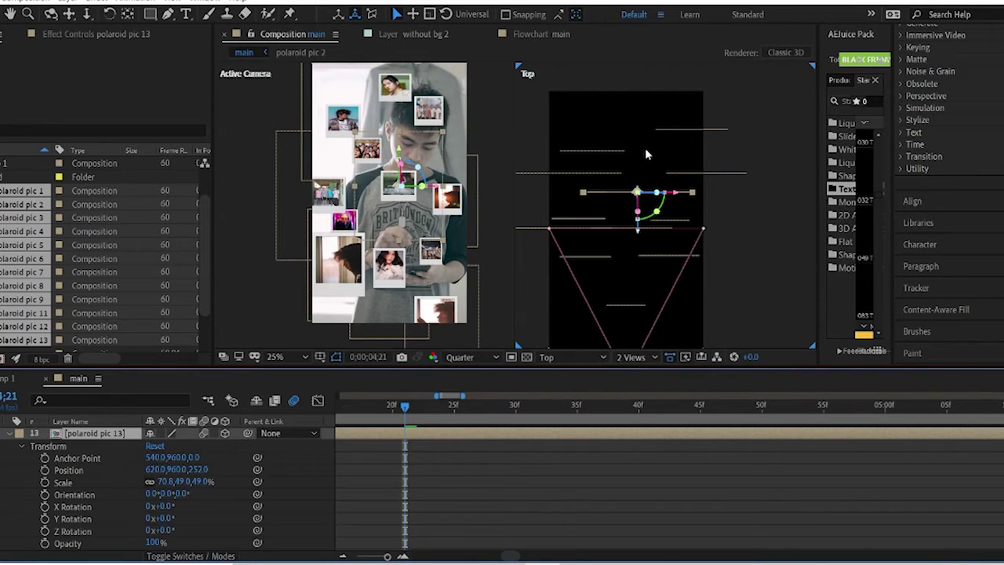
left_click(641, 171)
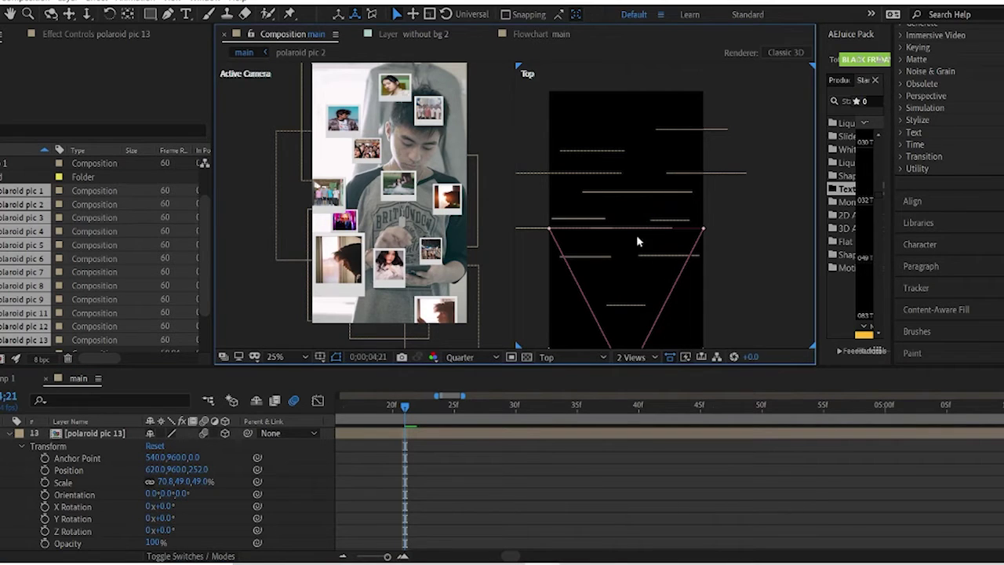
Step: Collapse polaroid pic 13's properties and set the Y Rotation of polaroid pic 9 to 93°
left_click(671, 220)
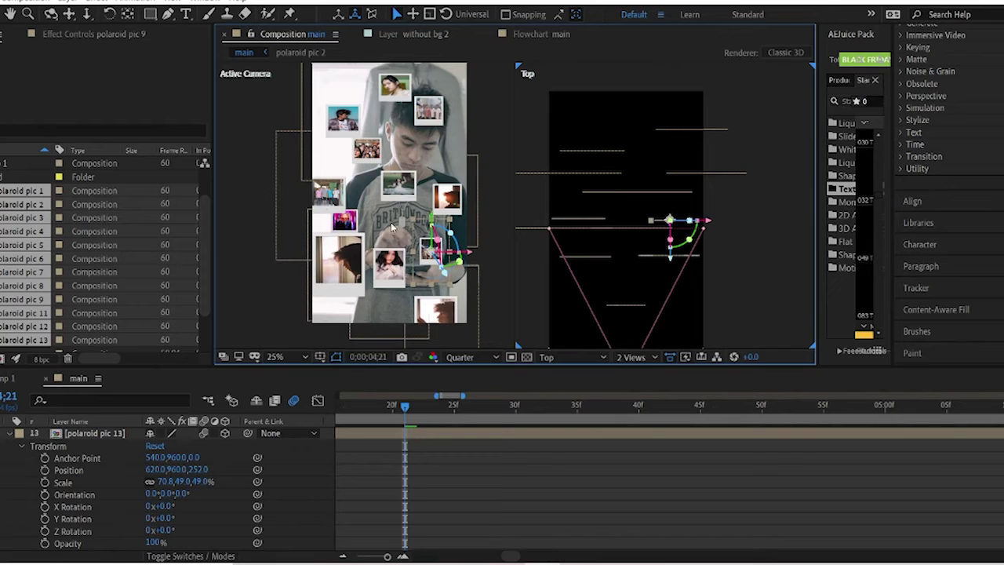
left_click(13, 434)
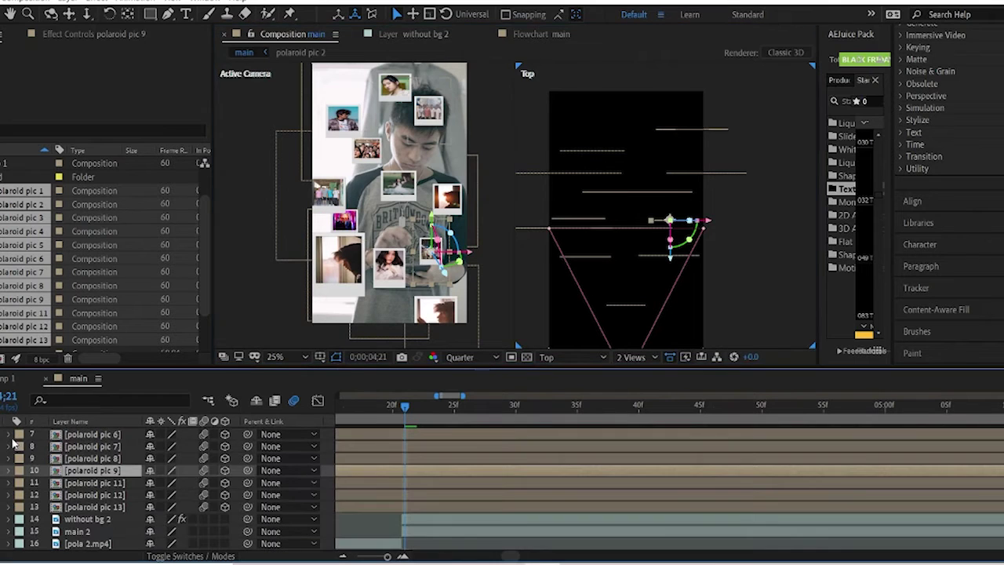
left_click(12, 470)
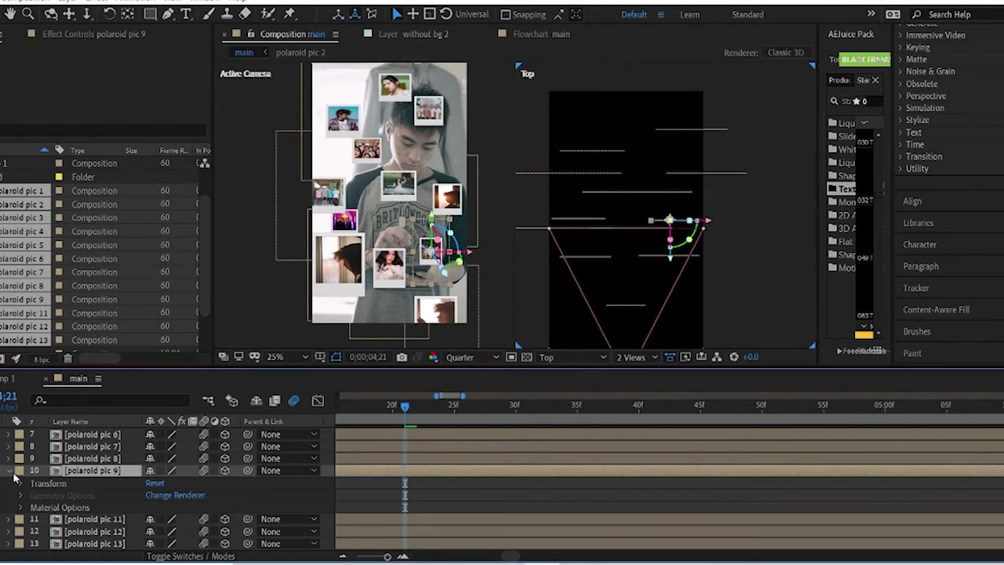
left_click(22, 483)
scroll(47, 484, "down", 2)
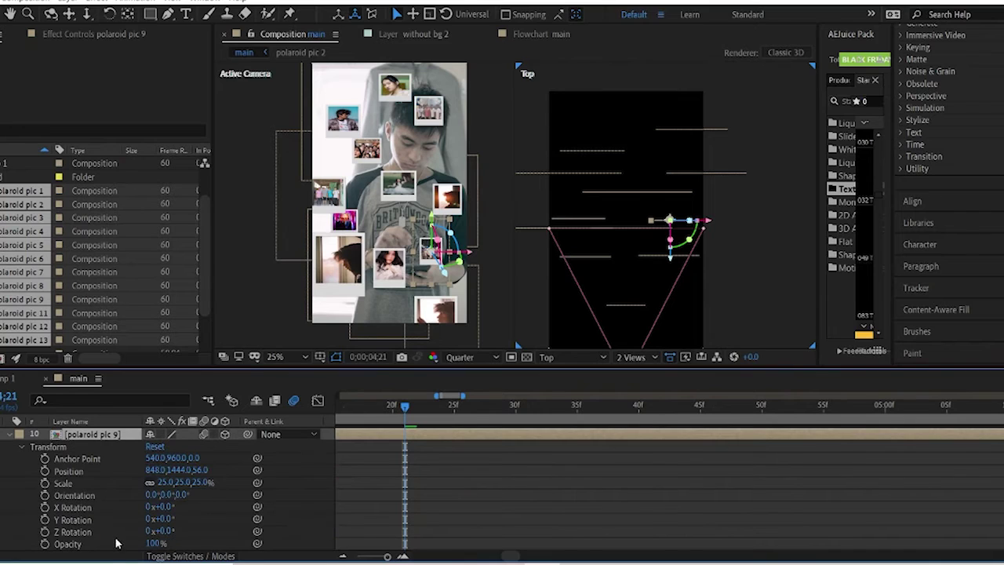
left_click_drag(161, 519, 224, 510)
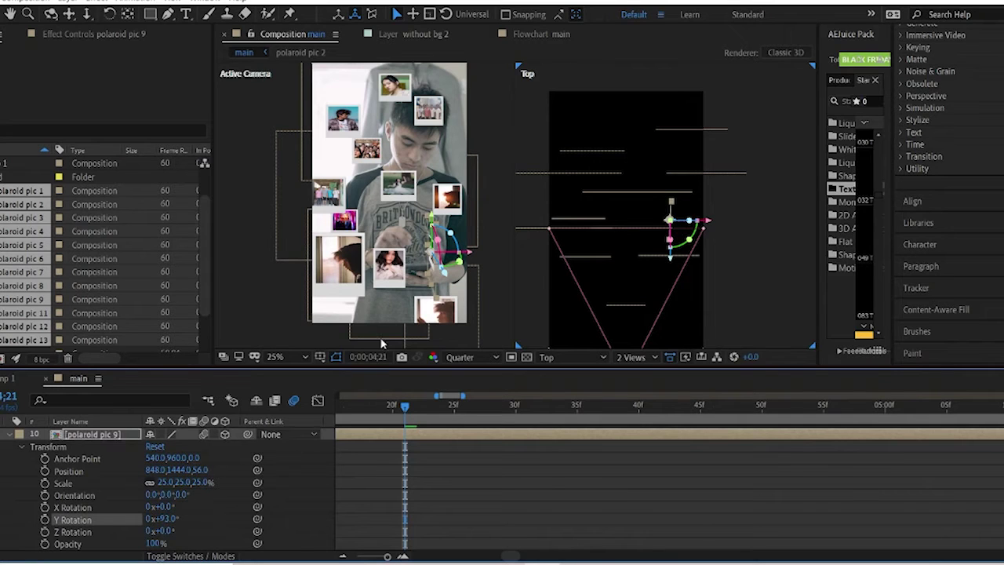
Step: Turn polaroid pic 8 about its Y axis so it stands nearly edge-on in the Top view
left_click(588, 226)
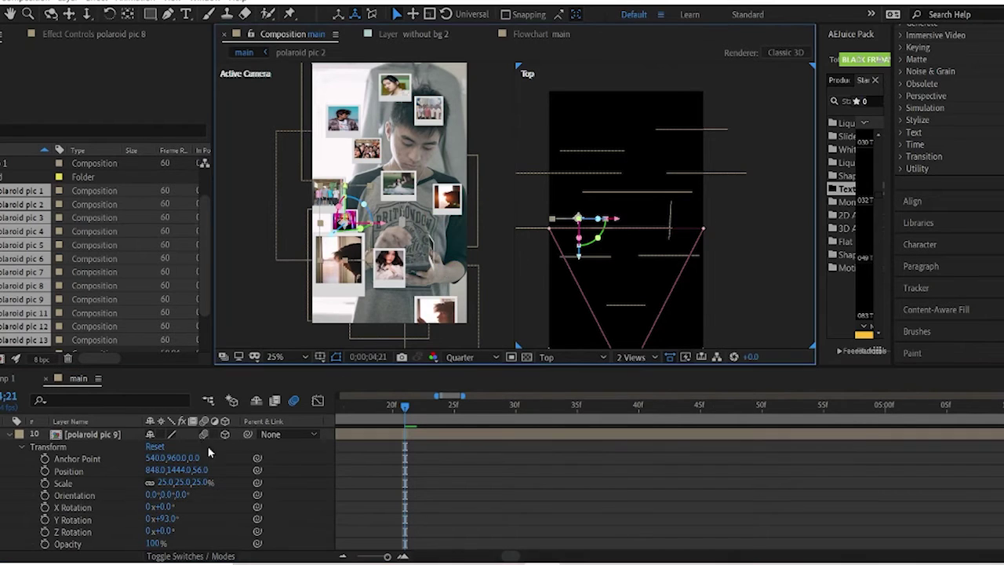
left_click(8, 436)
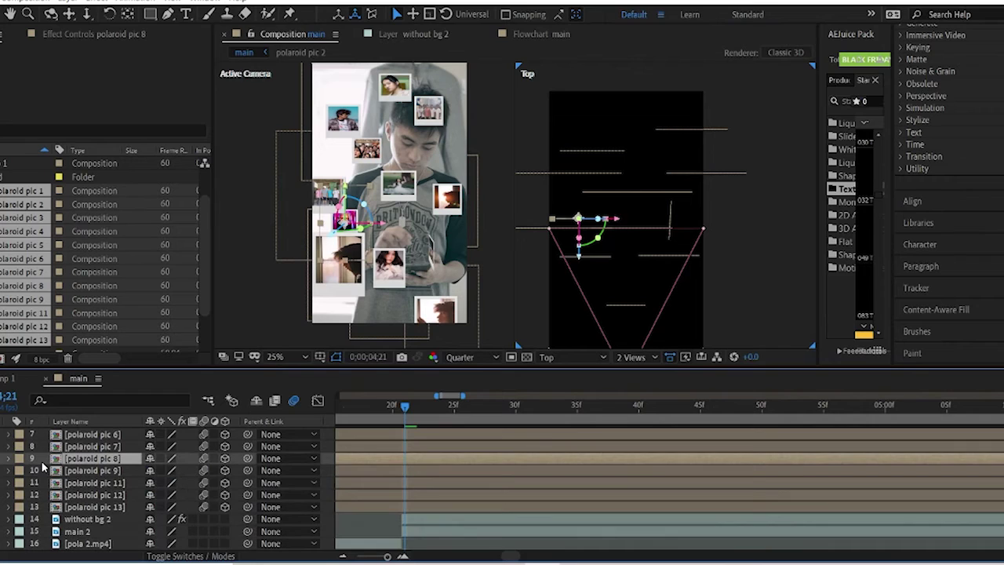
left_click(10, 459)
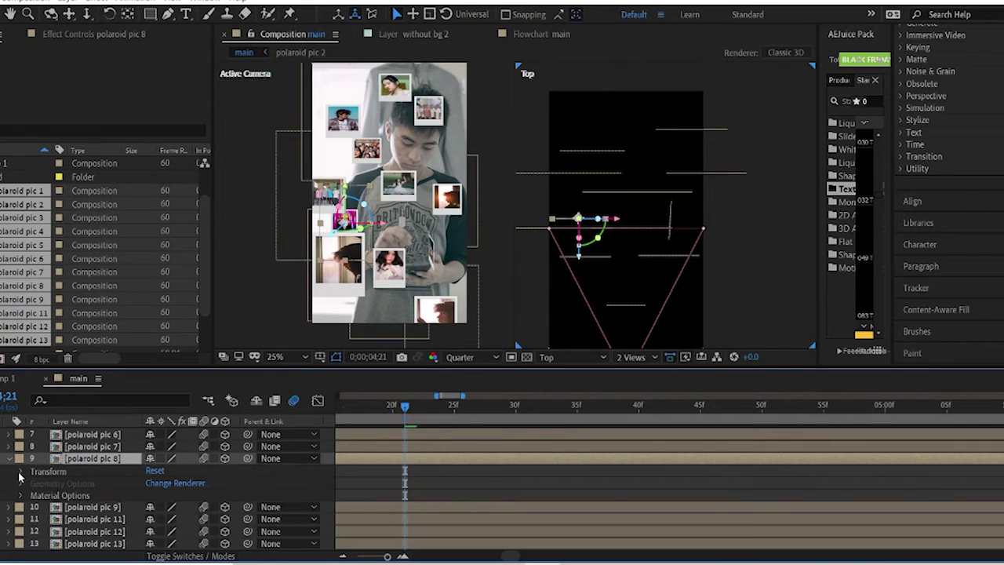
left_click(21, 471)
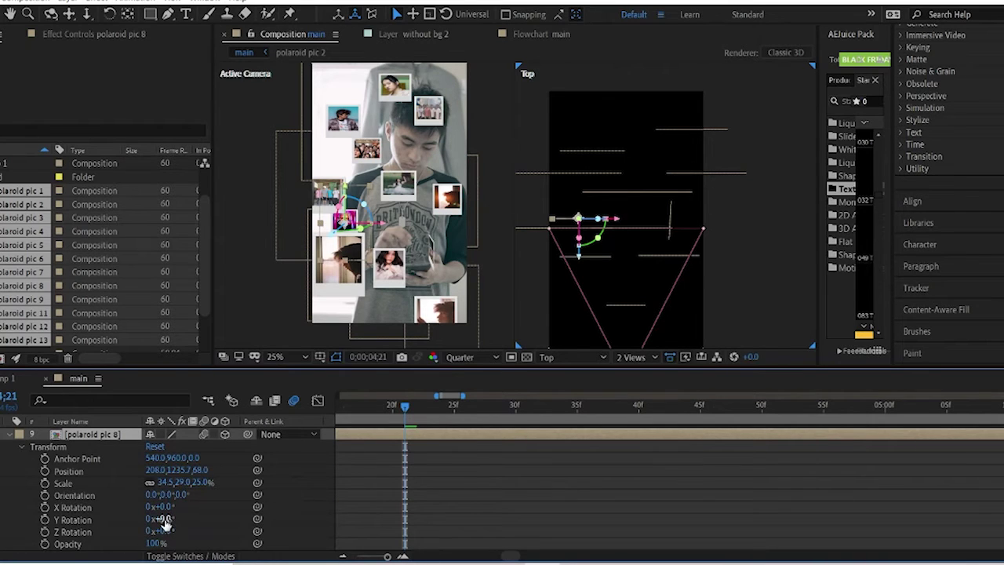
left_click_drag(165, 524, 140, 516)
Step: Collapse polaroid pic 8's properties and set the Y Rotation of polaroid pic 9 to 68°
left_click(672, 215)
left_click(10, 434)
left_click(9, 482)
left_click(9, 471)
scroll(31, 478, "down", 1)
Step: Turn polaroid pic 4 about its Y axis so it sits at an angle to the camera
left_click(596, 173)
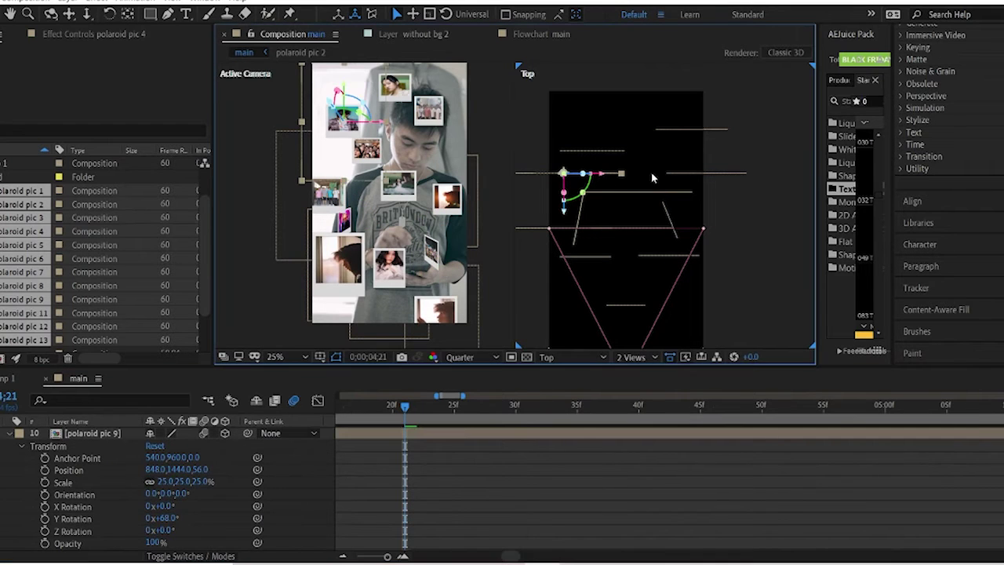
scroll(132, 458, "up", 5)
left_click(10, 520)
scroll(32, 513, "down", 3)
left_click_drag(169, 518, 208, 506)
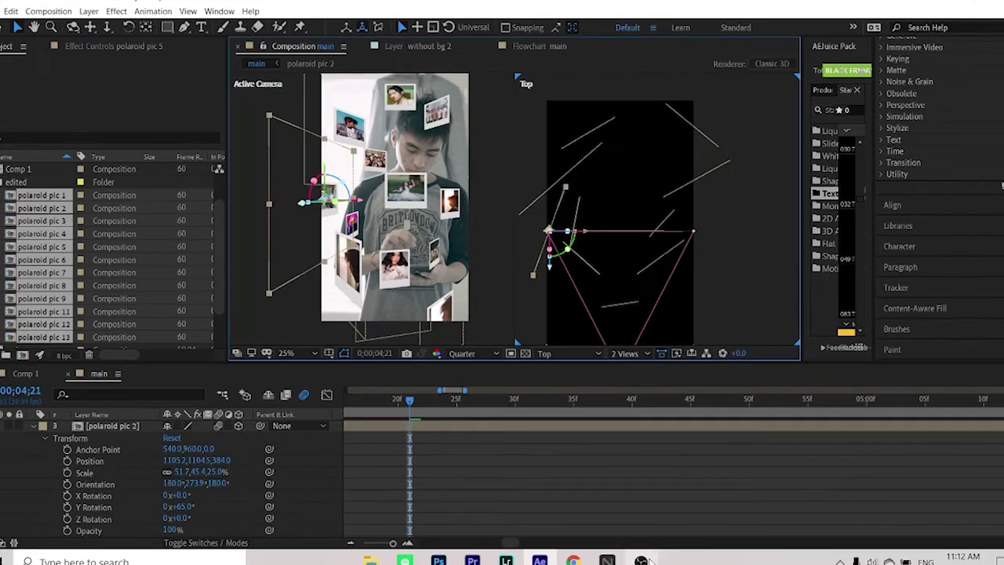
Step: Deselect polaroid pic 5 and collapse the expanded properties of the polaroid layers
left_click(505, 188)
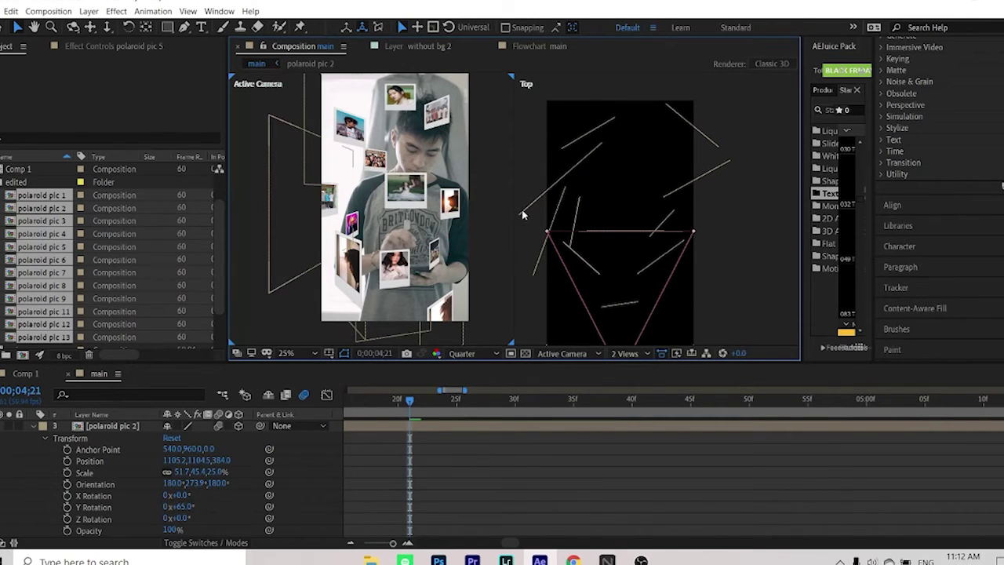
left_click(603, 216)
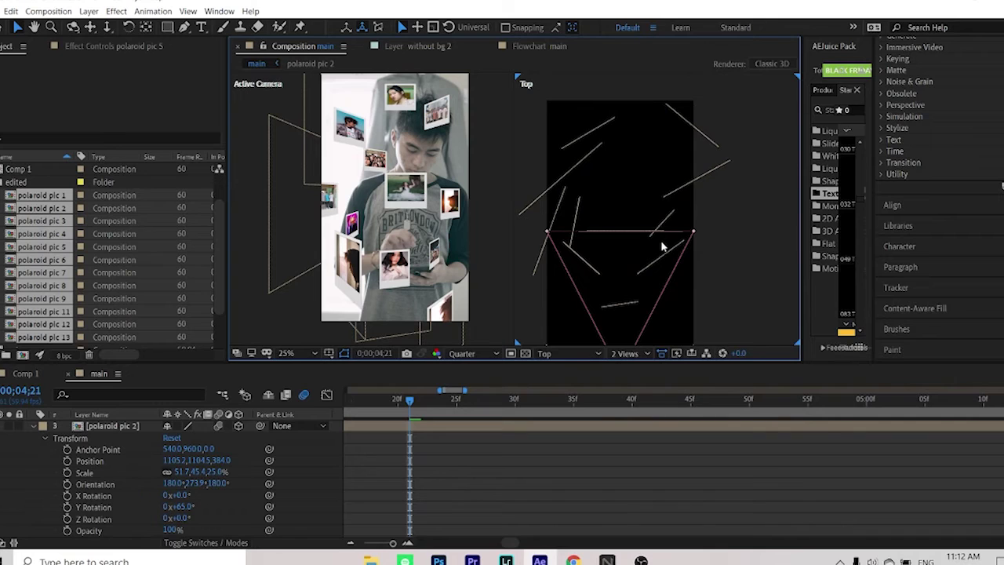
scroll(655, 240, "down", 3)
scroll(558, 255, "up", 3)
left_click(44, 426)
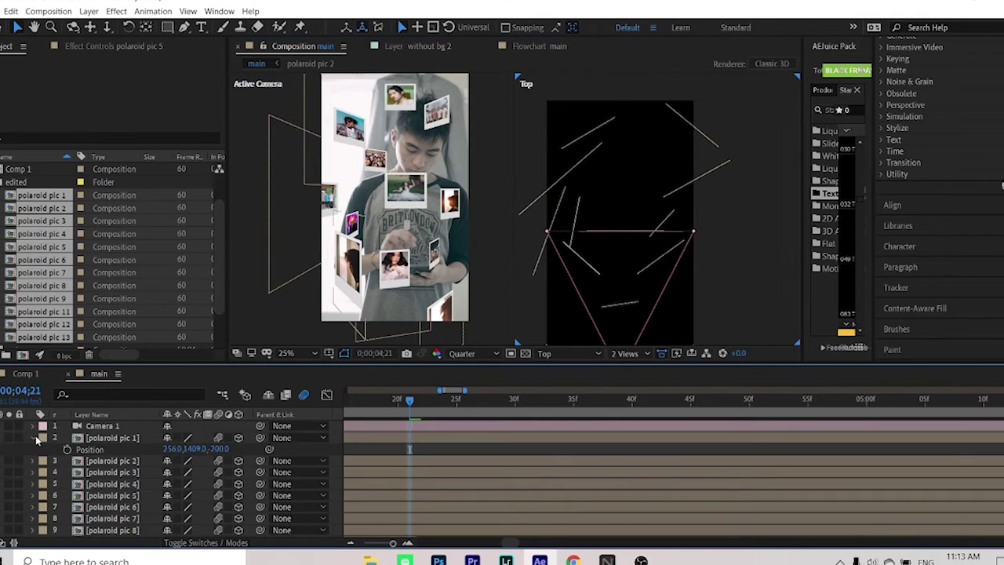
Step: Add a new null object above the Camera 1 layer in the main composition
left_click(88, 427)
left_click(89, 11)
mouse_move(131, 28)
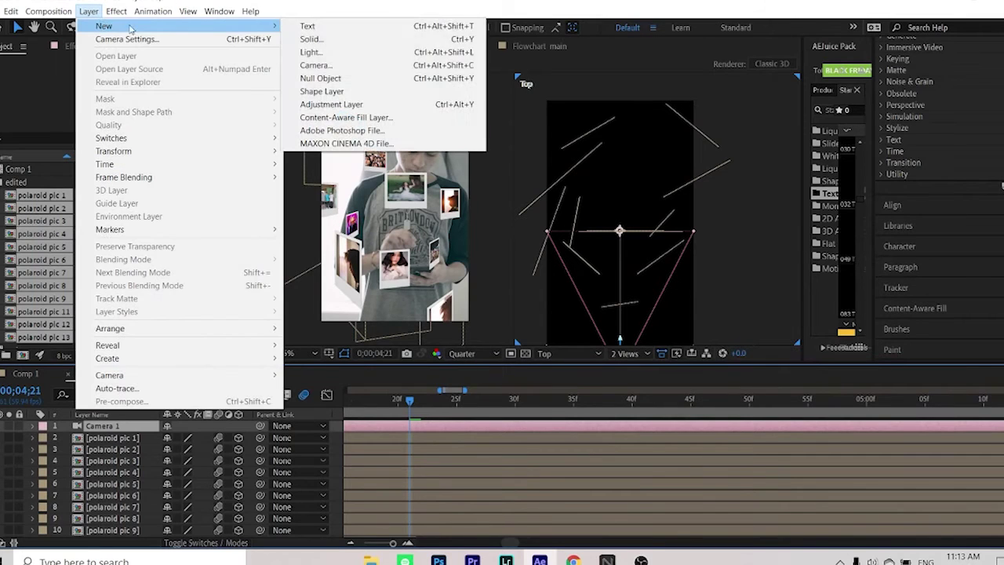
left_click(348, 77)
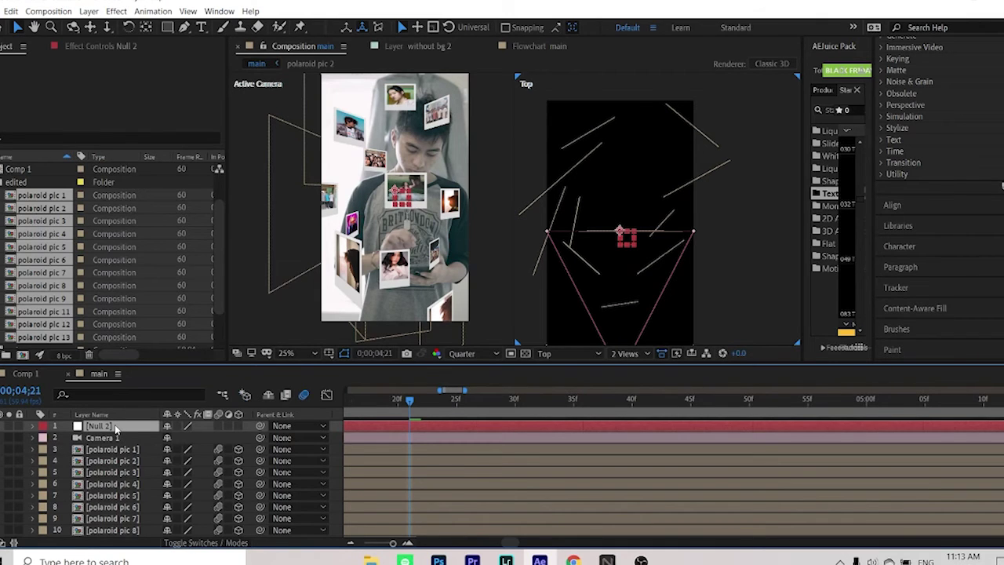
Step: Parent polaroid pic 1 through polaroid pic 13 to Null 2 as a 3D layer, and move the null below Camera 1
left_click(128, 450)
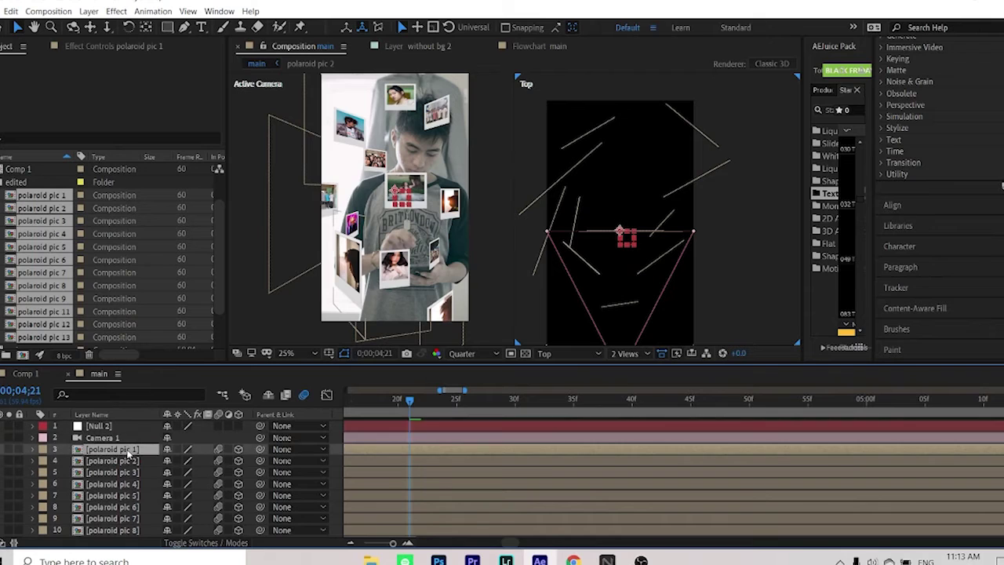
scroll(120, 478, "down", 3)
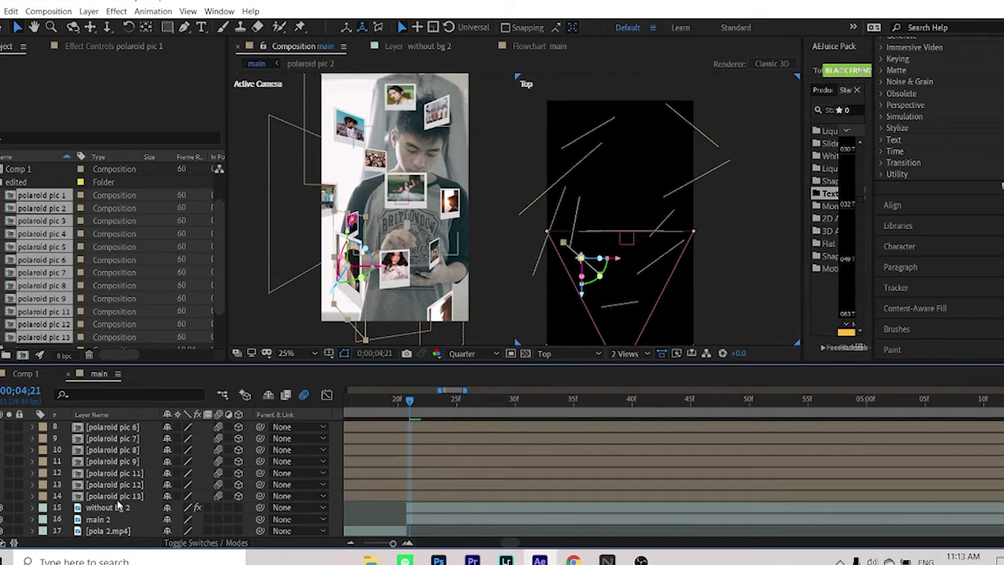
left_click(117, 497, "shift")
scroll(177, 474, "up", 3)
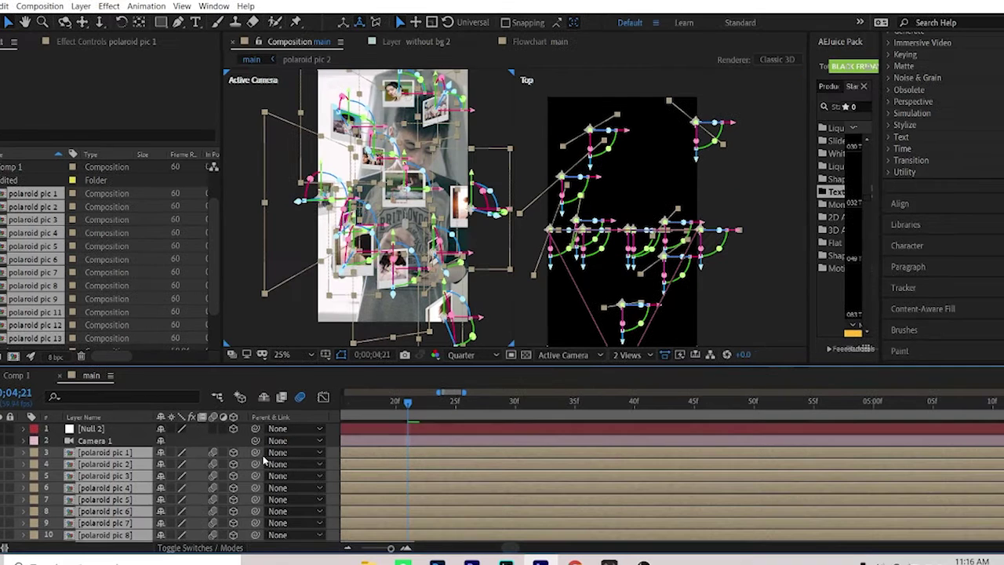
left_click_drag(260, 449, 92, 429)
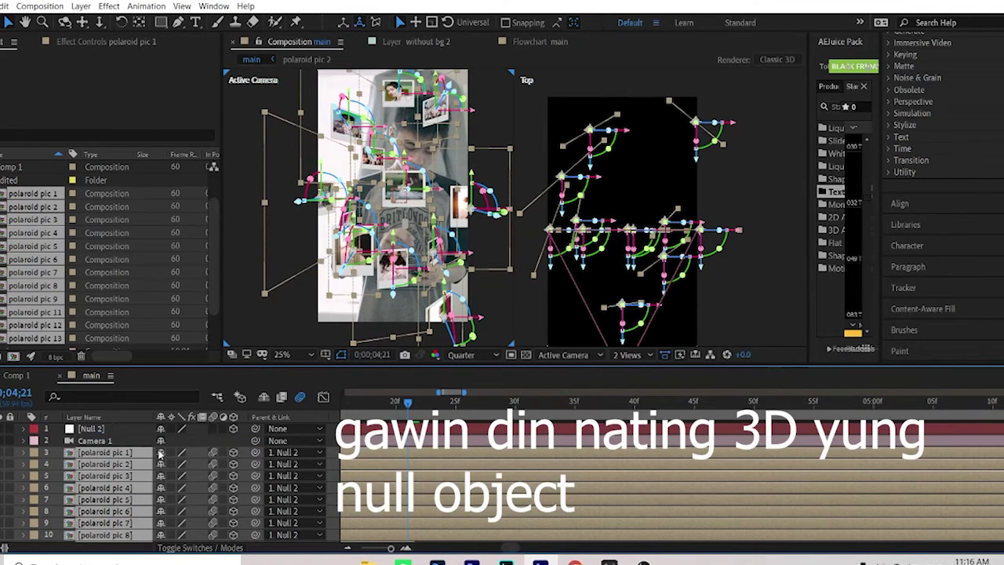
left_click(109, 430)
left_click_drag(109, 429, 118, 449)
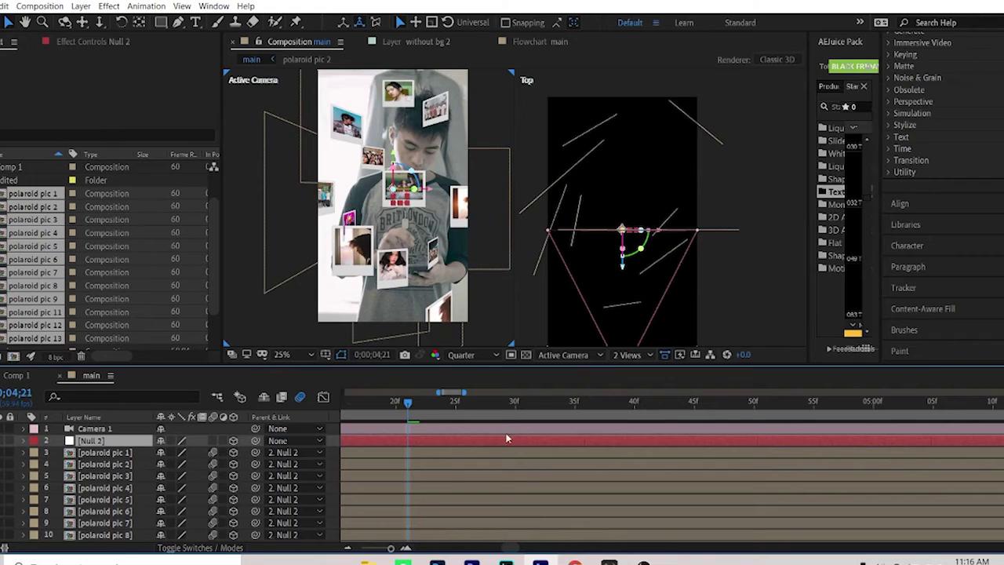
Step: Separate Null 2's Position into individual X, Y and Z dimensions
left_click(24, 441)
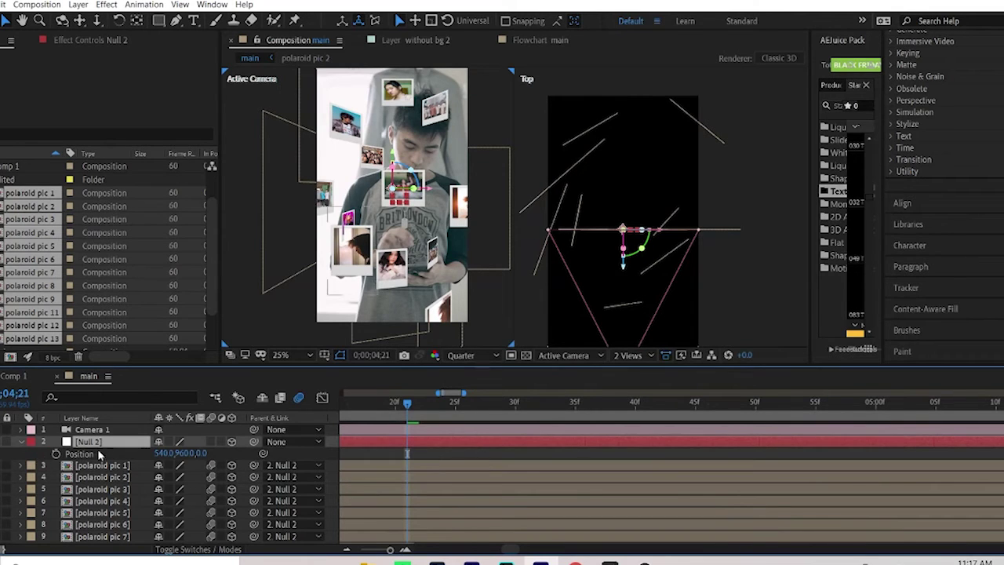
key("p")
right_click(96, 456)
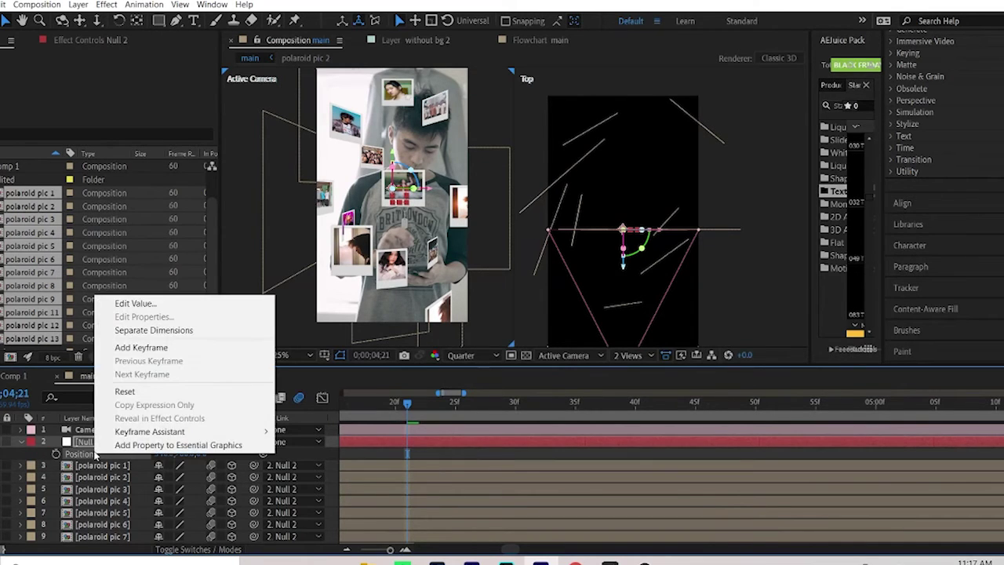
left_click(143, 331)
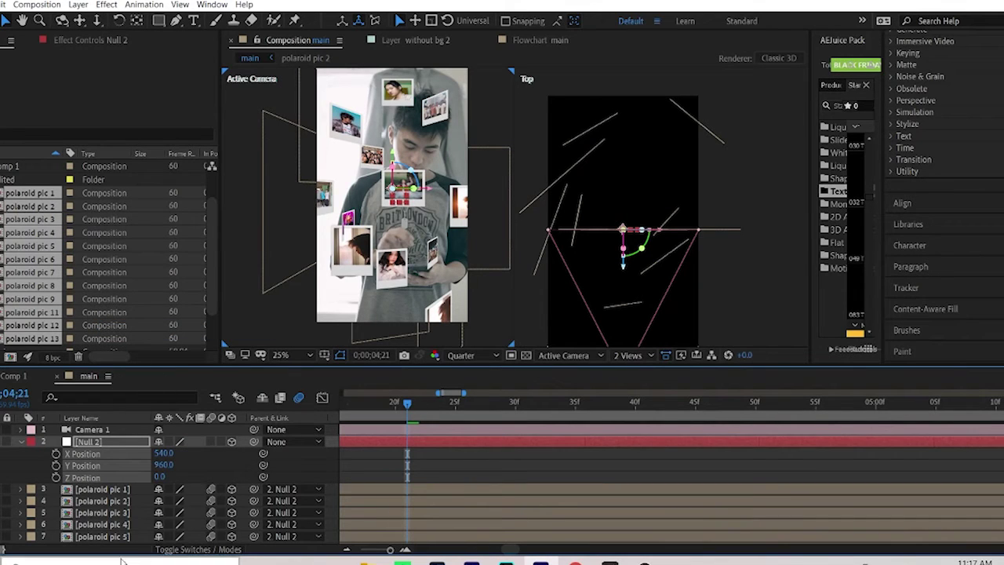
Step: Enable keyframing for only Null 2's Y Position and Y Rotation at 0;00;04;21
left_click(22, 443)
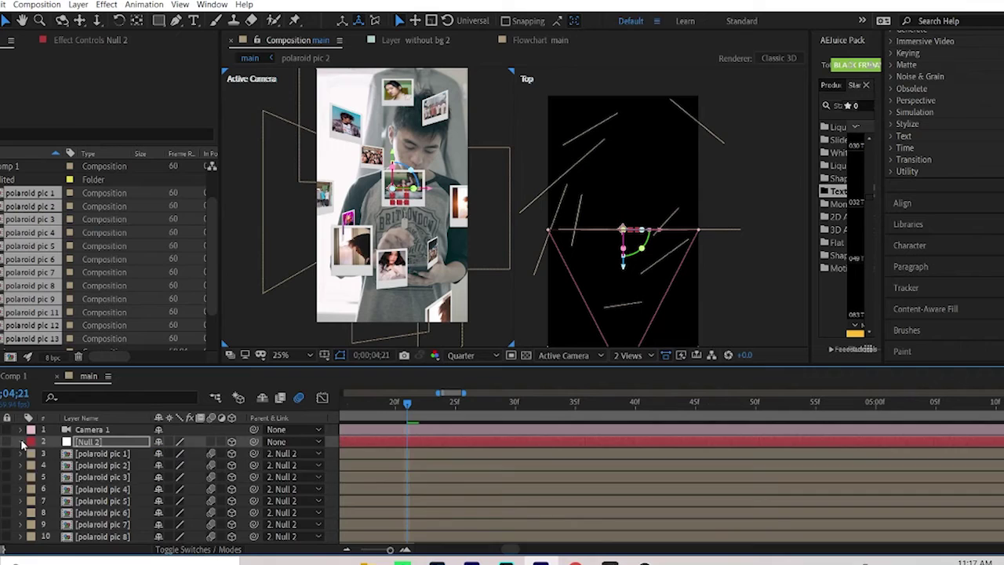
left_click(22, 444)
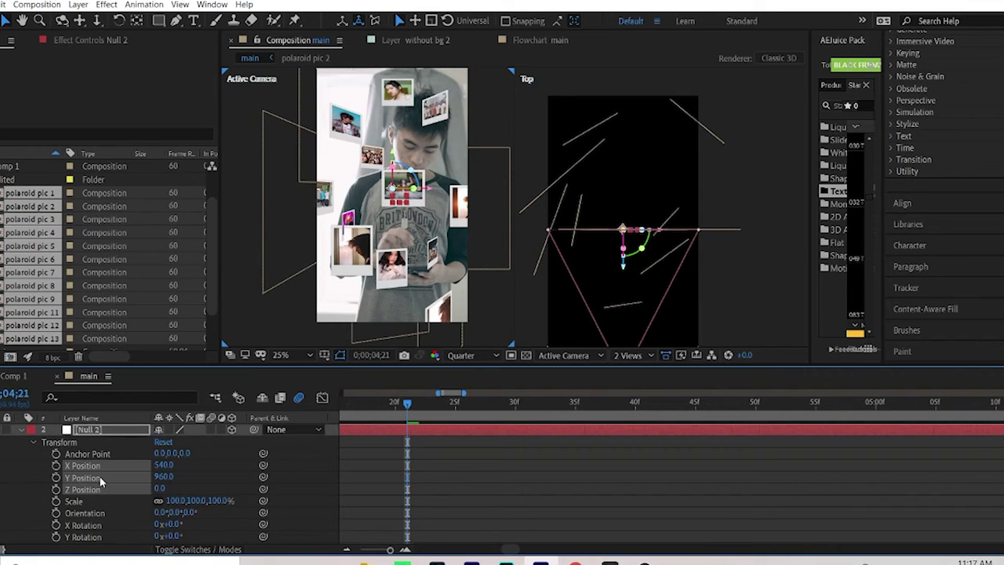
left_click(56, 477)
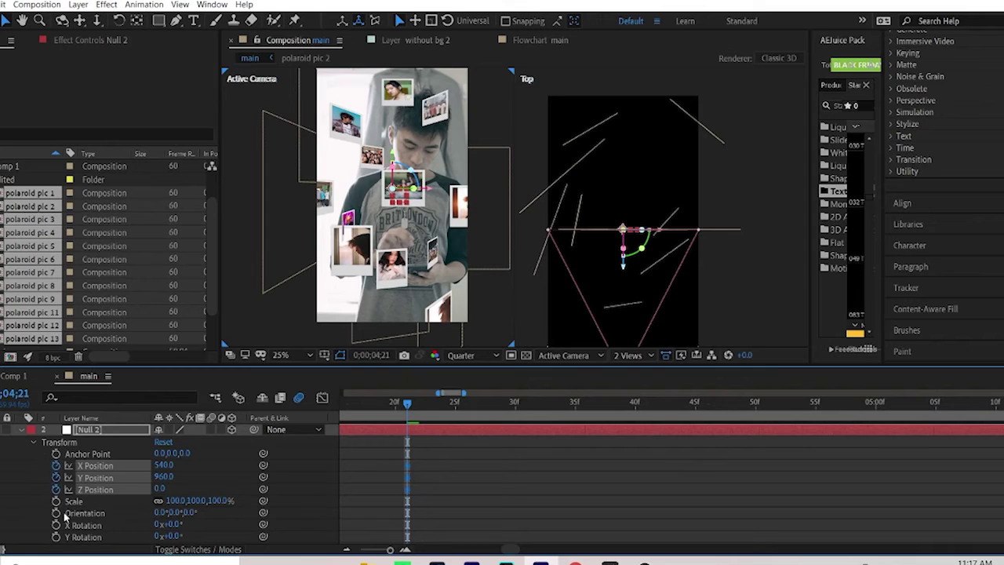
left_click(56, 479)
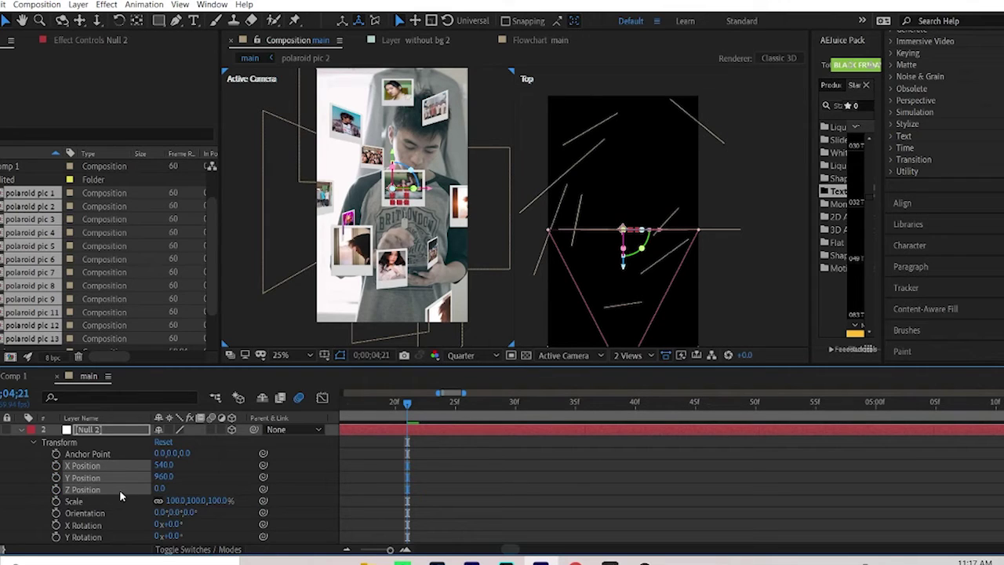
left_click(89, 500)
left_click(87, 478)
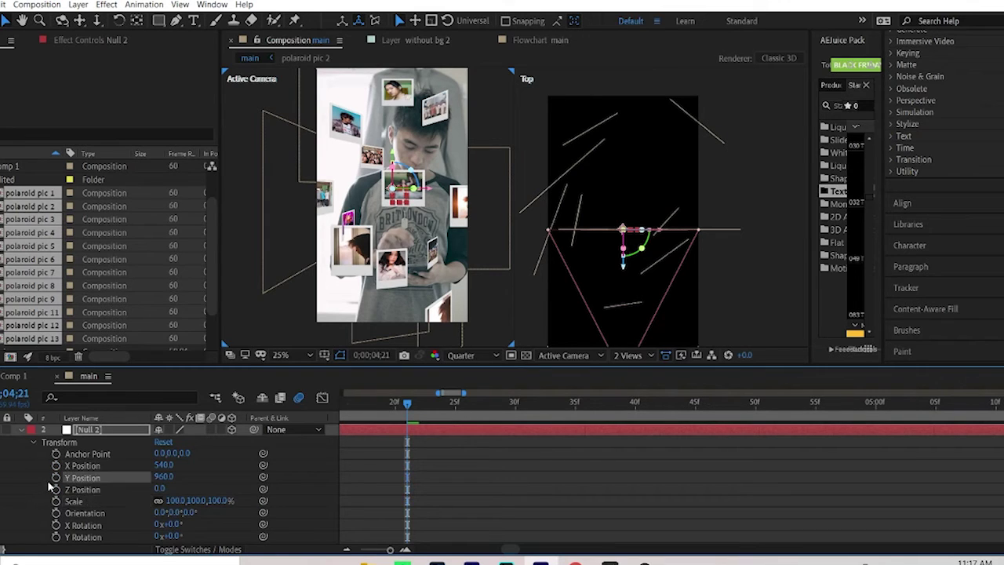
left_click(55, 478)
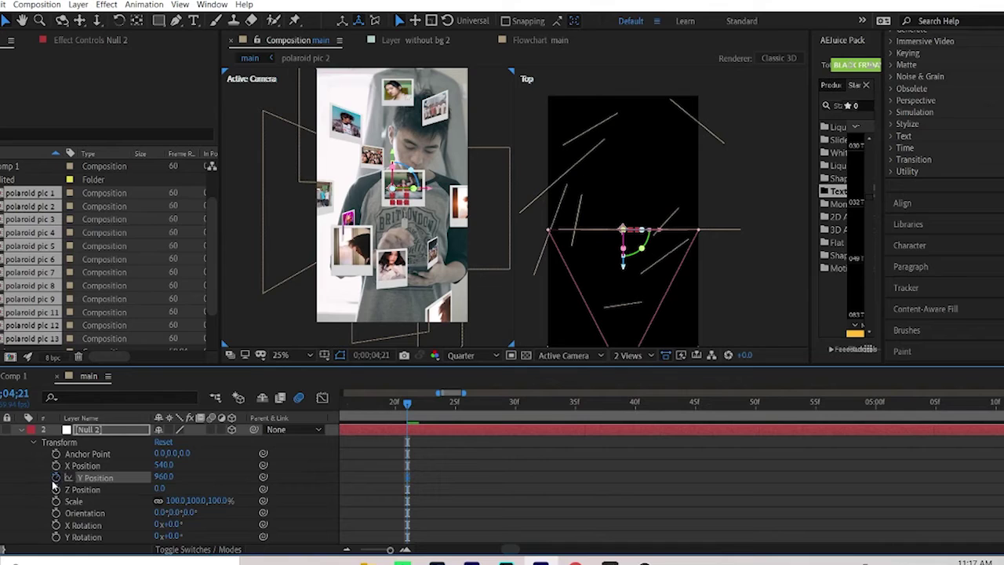
left_click(56, 538)
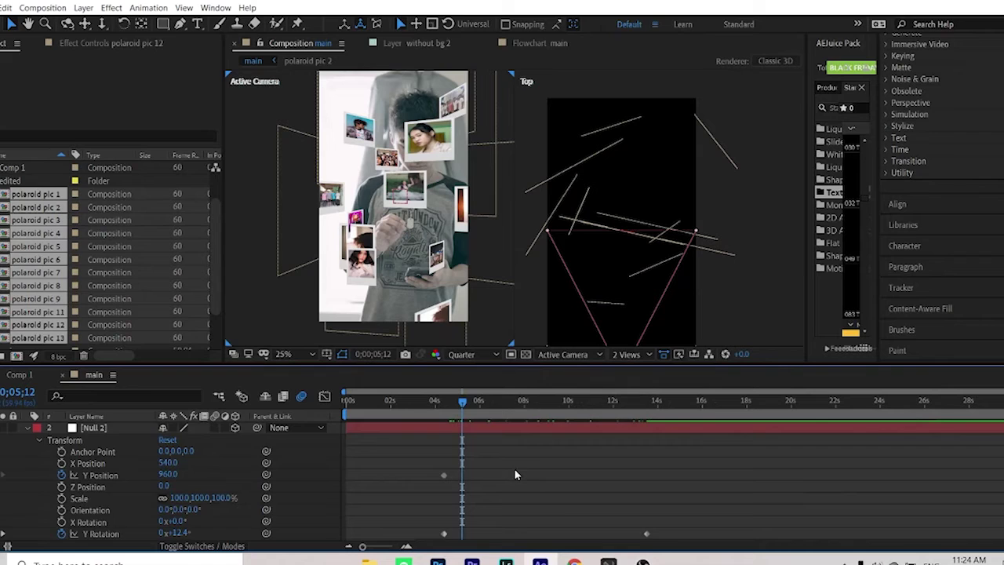
Step: Review how the polaroids rotate between Null 2's Y Rotation keyframes, up to about 0;00;13;24
scroll(515, 473, "down", 2)
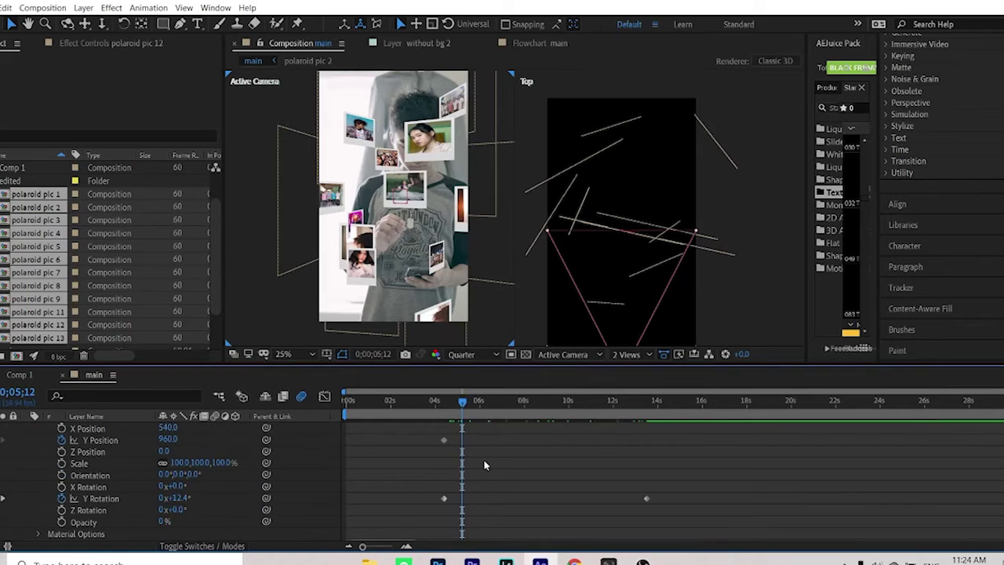
left_click_drag(462, 412, 444, 410)
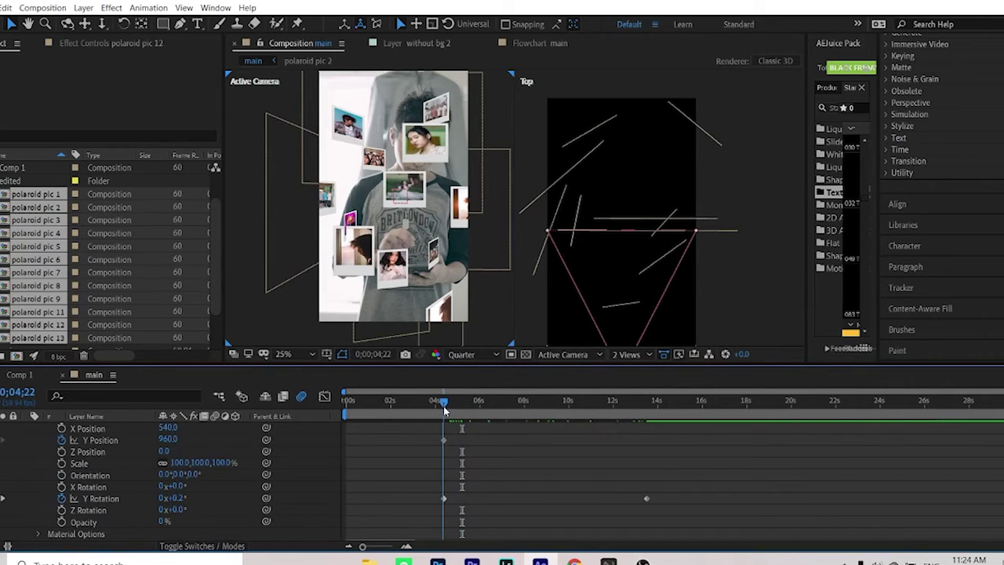
left_click_drag(444, 409, 652, 411)
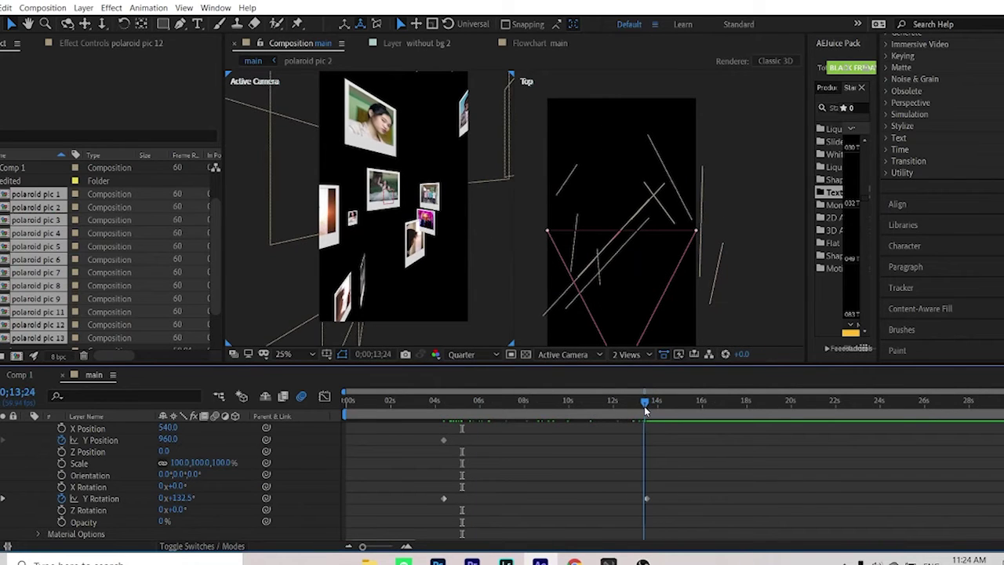
left_click(514, 402)
left_click_drag(486, 402, 443, 408)
Step: Move Null 2's Y Position keyframe to about 8 seconds and return the current time to 0;00;04;21
left_click(444, 440)
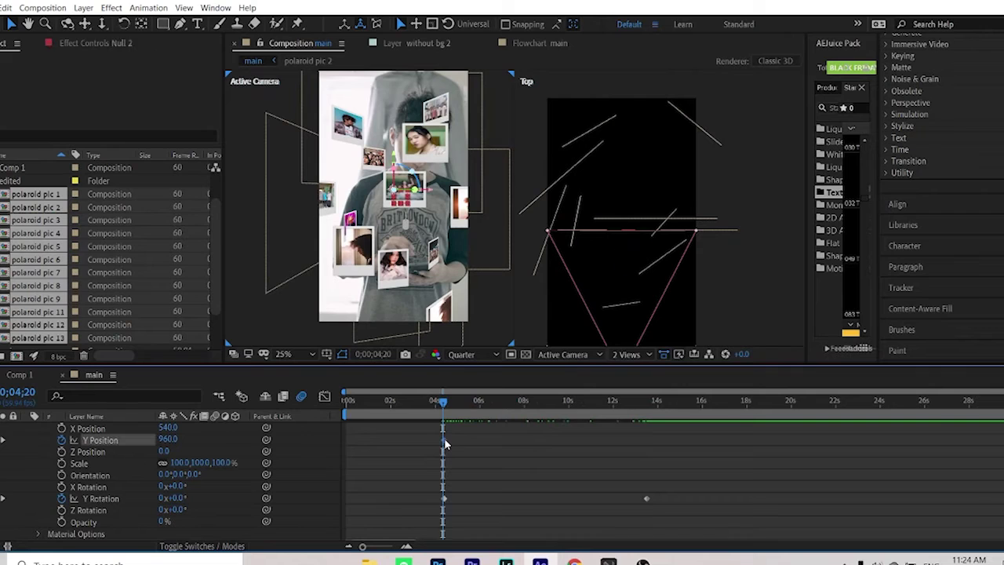
scroll(468, 437, "up", 3)
scroll(446, 431, "up", 1)
left_click(365, 407)
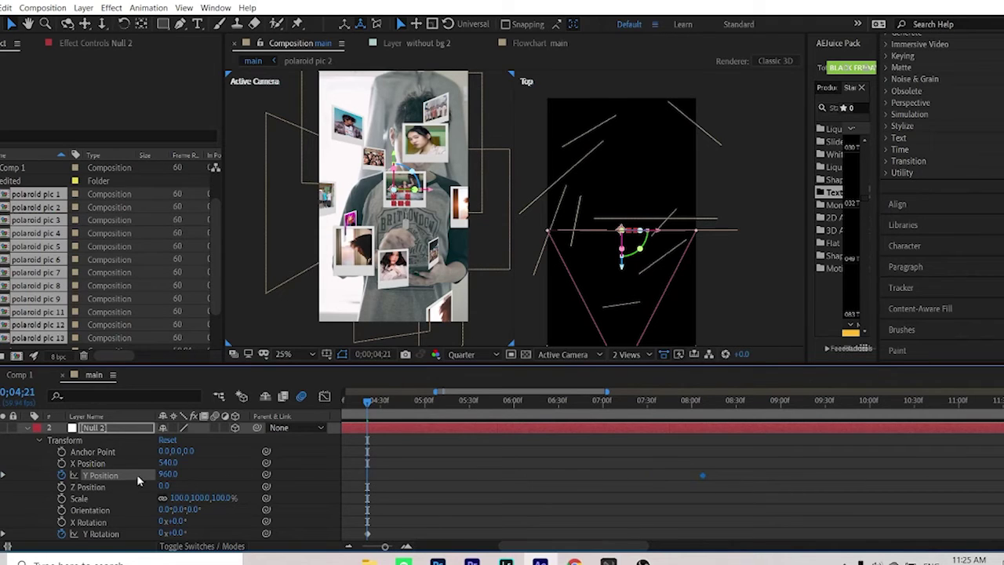
Step: Set Null 2's Y Position to -999 at 0;00;04;21 and move its second Y Position keyframe to just before 5 seconds
left_click_drag(168, 475, 2, 483)
left_click(170, 475)
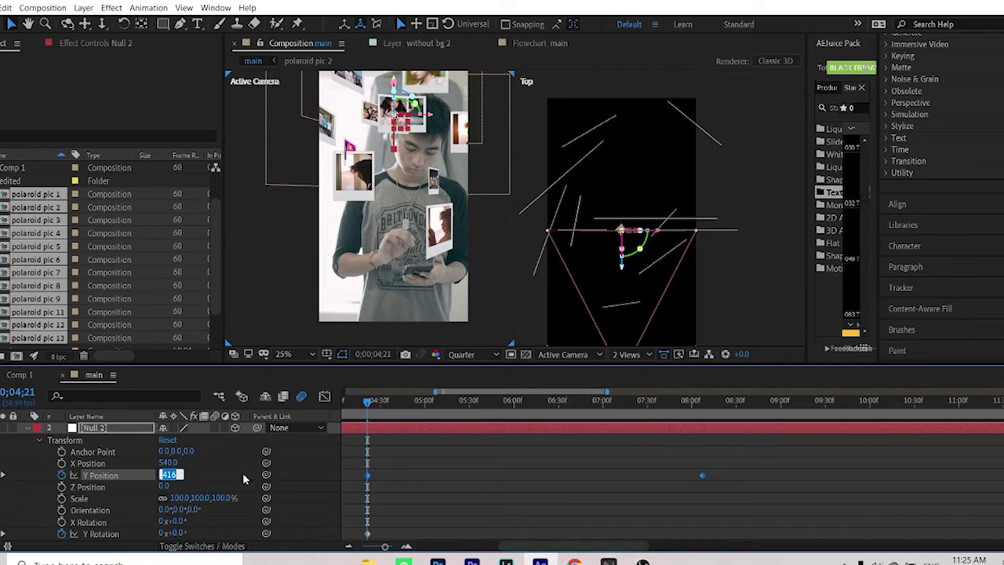
type("-1000")
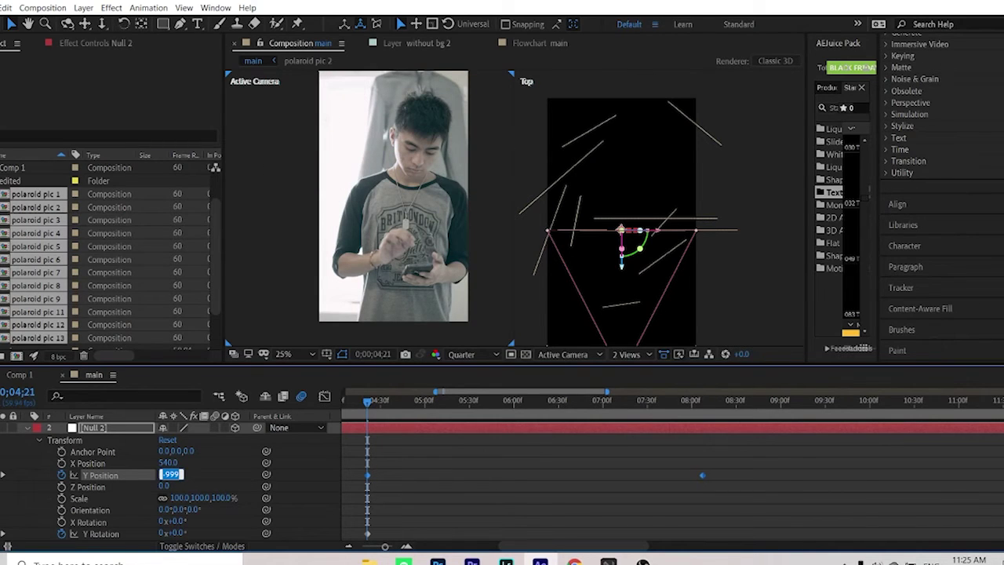
left_click(388, 444)
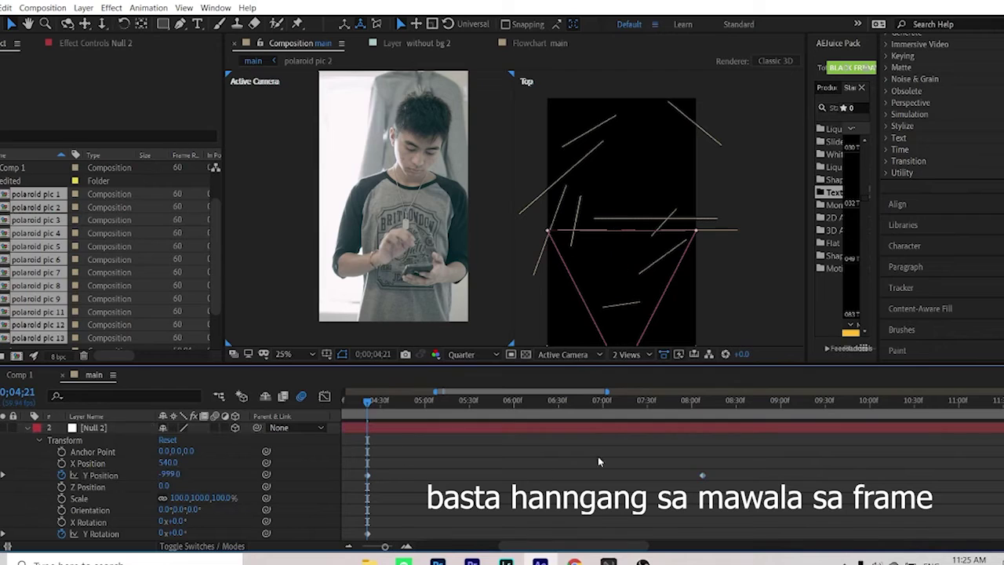
left_click(704, 476)
left_click_drag(697, 475, 409, 484)
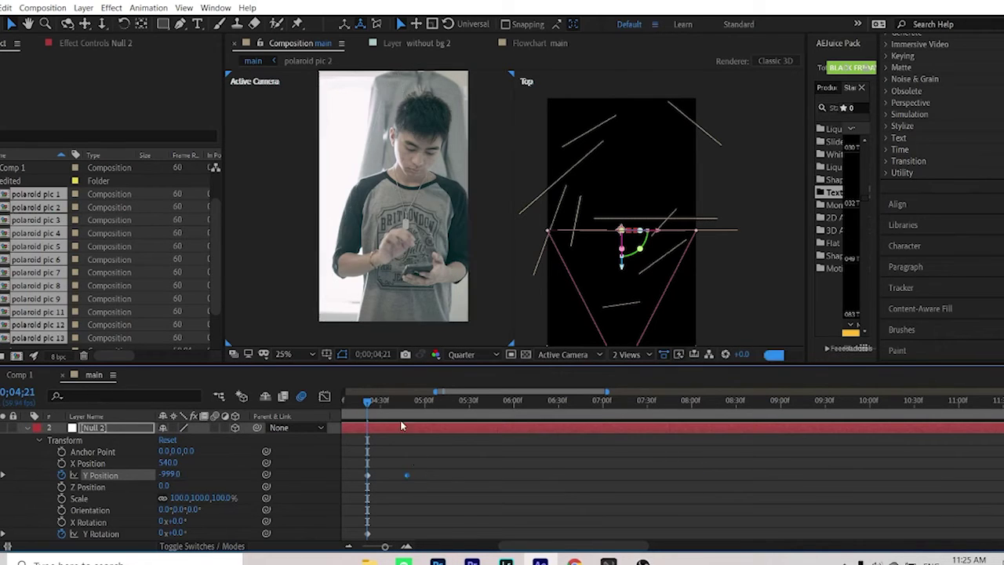
Step: Set Null 2's Y Position to 907 at its second keyframe, at 0;00;04;48
left_click_drag(369, 401, 413, 425)
key("semicolon")
left_click(171, 475)
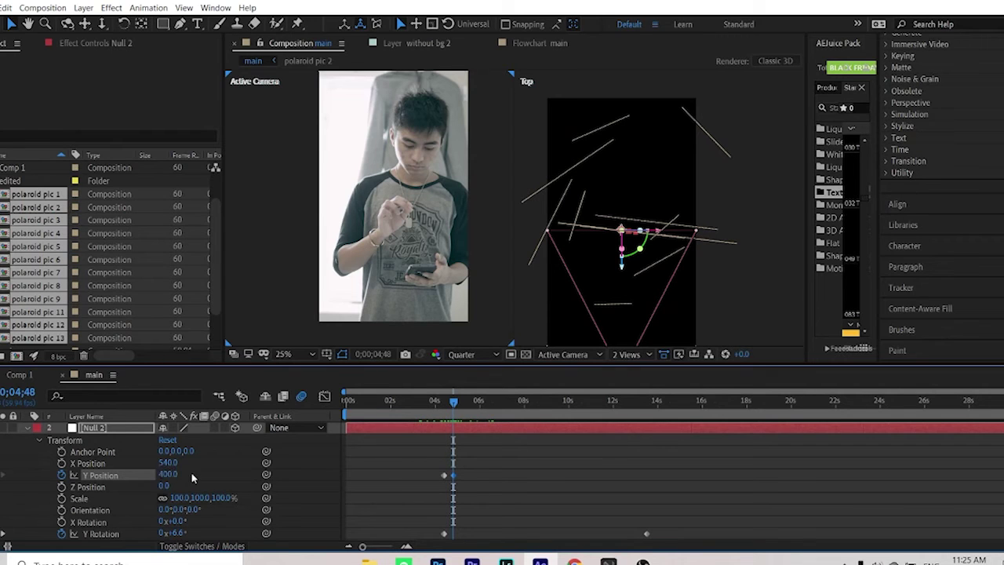
key("Return")
left_click_drag(176, 476, 467, 477)
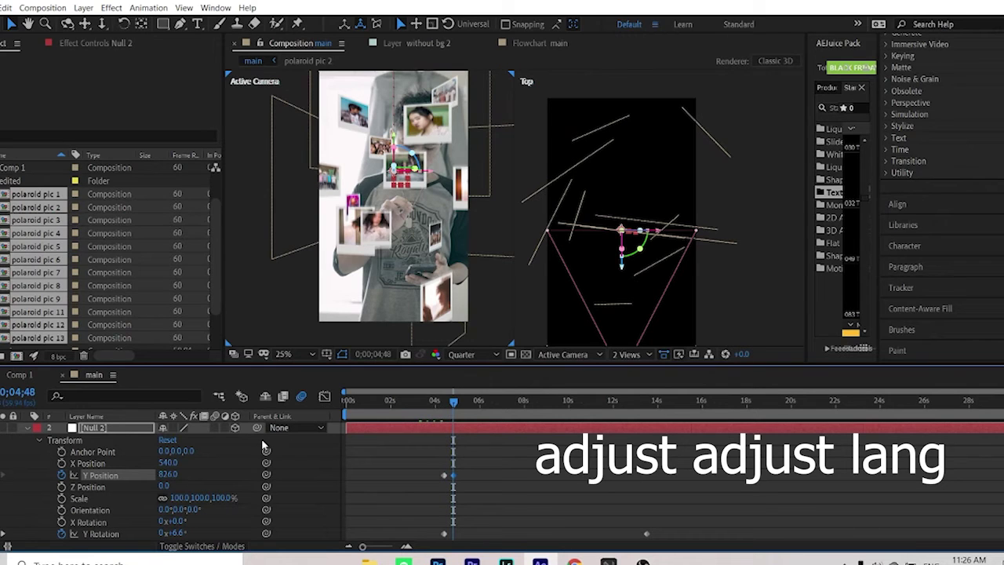
left_click_drag(168, 475, 132, 478)
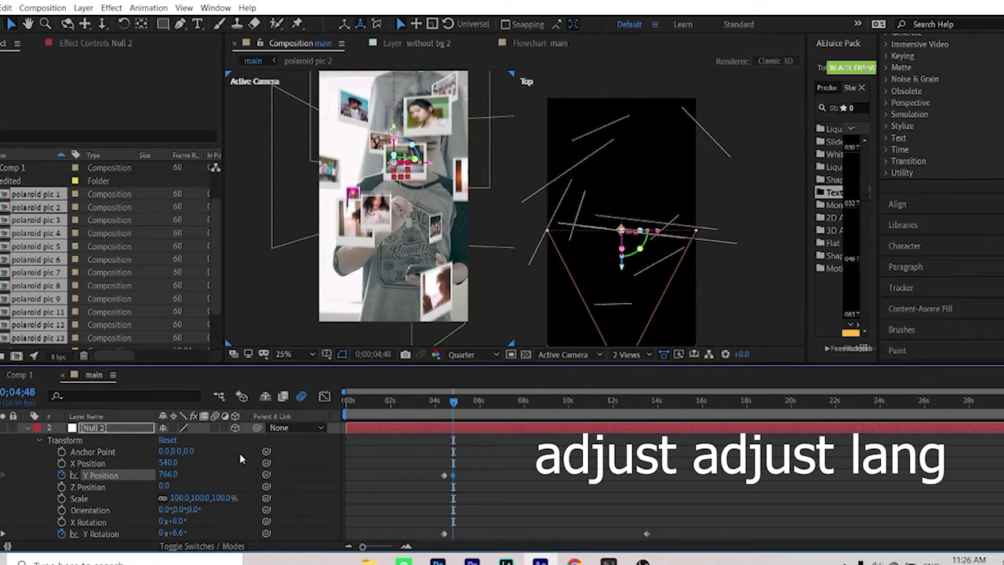
left_click_drag(194, 476, 271, 477)
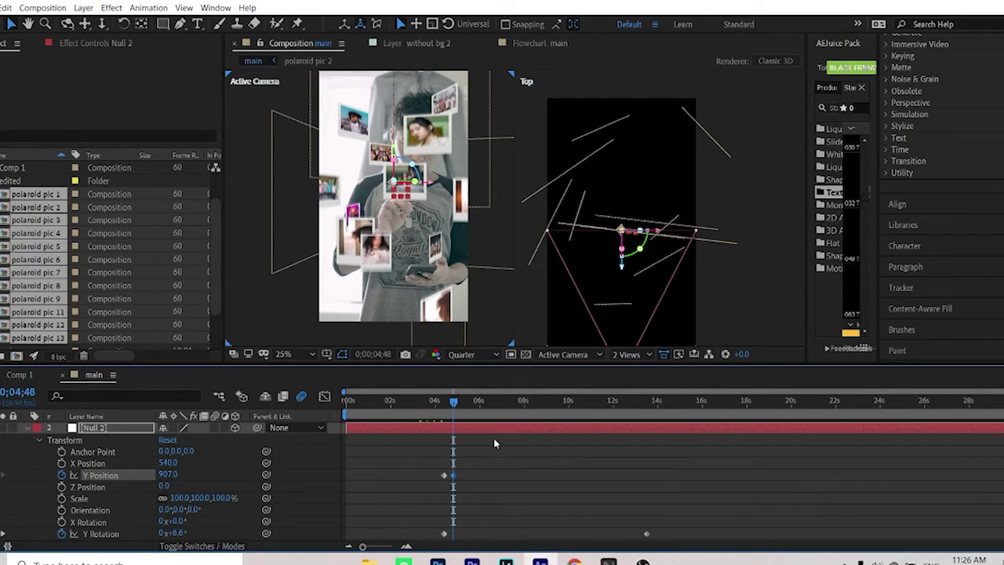
Step: Apply Easy Ease to both of Null 2's Y Position keyframes, and ease the one at 0;00;04;48 once more
scroll(472, 475, "up", 3)
scroll(477, 476, "up", 1)
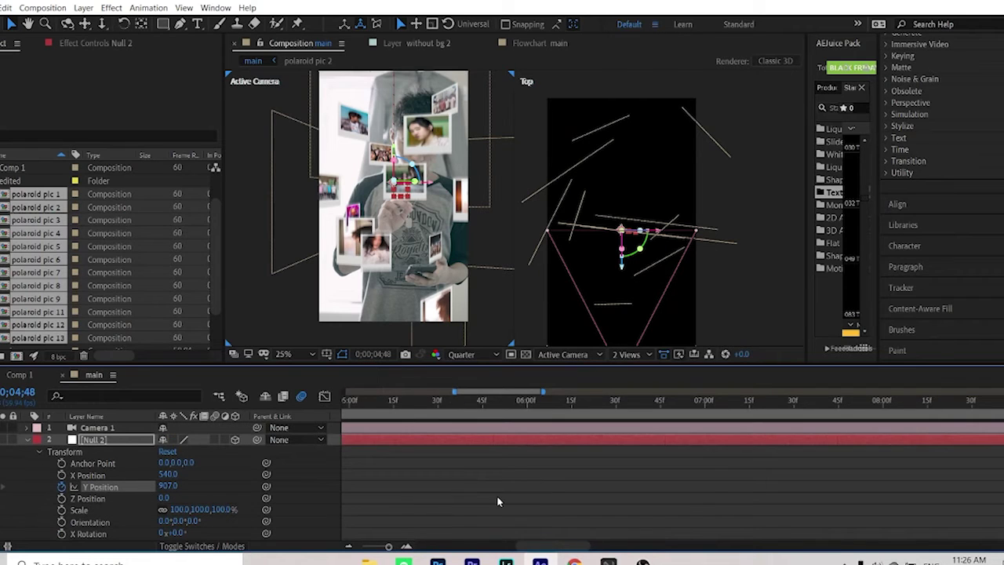
scroll(493, 489, "left", 2)
scroll(485, 475, "left", 1)
left_click_drag(389, 461, 487, 494)
right_click(478, 487)
mouse_move(499, 486)
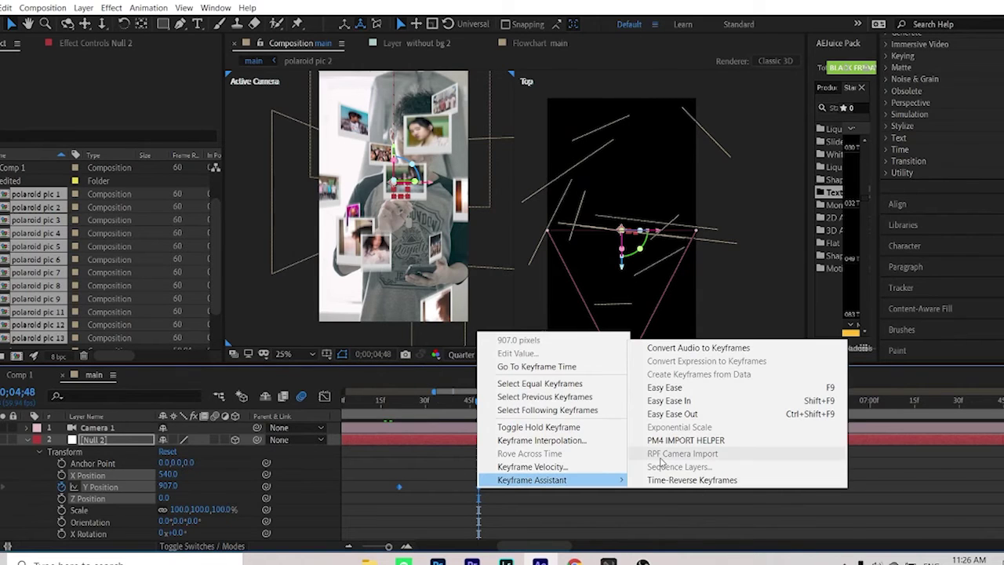
left_click(687, 401)
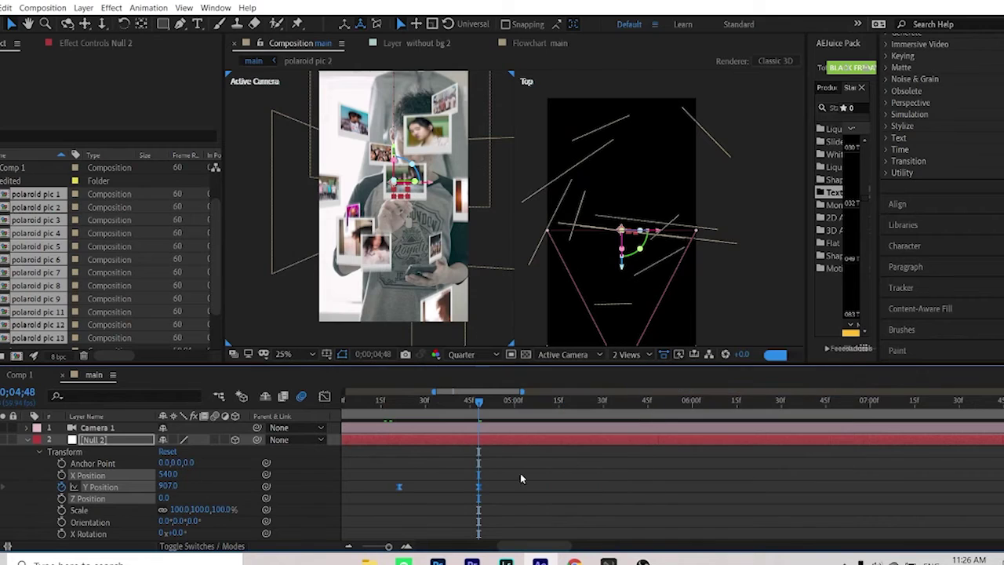
right_click(479, 486)
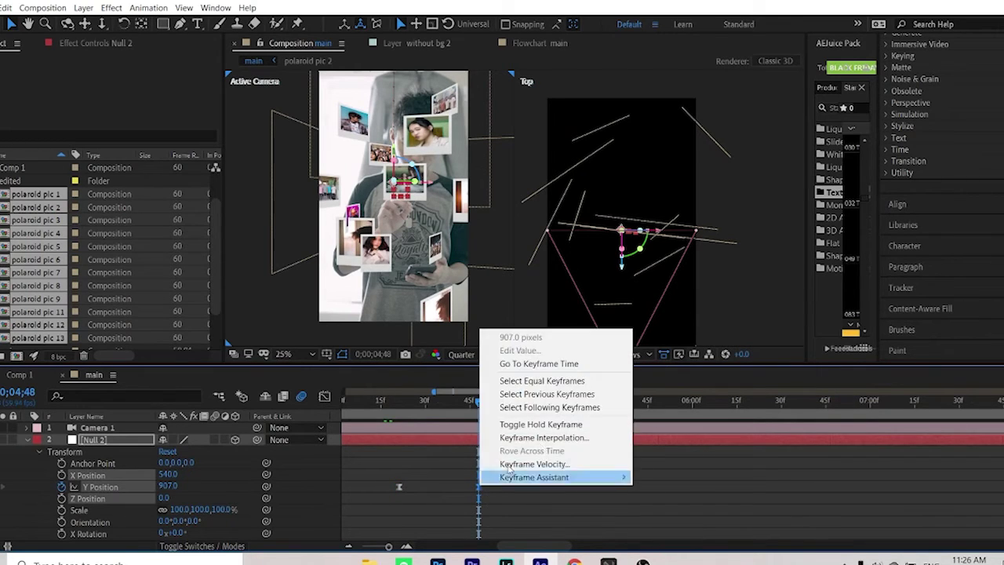
mouse_move(541, 477)
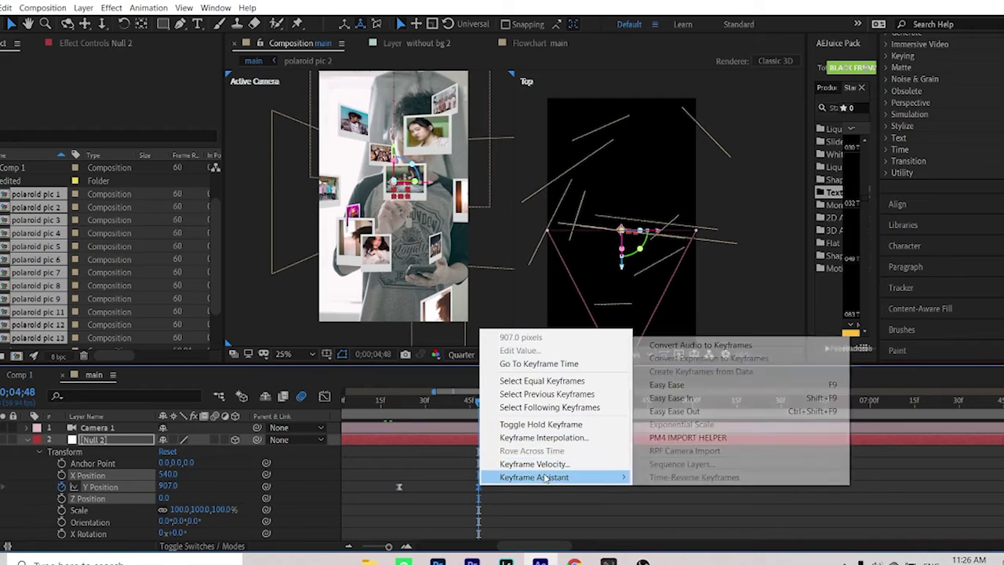
left_click(706, 411)
Step: Preview the polaroids' eased entrance from 0;00;04;20 and return the current time to 0;00;04;29
left_click_drag(474, 413, 392, 424)
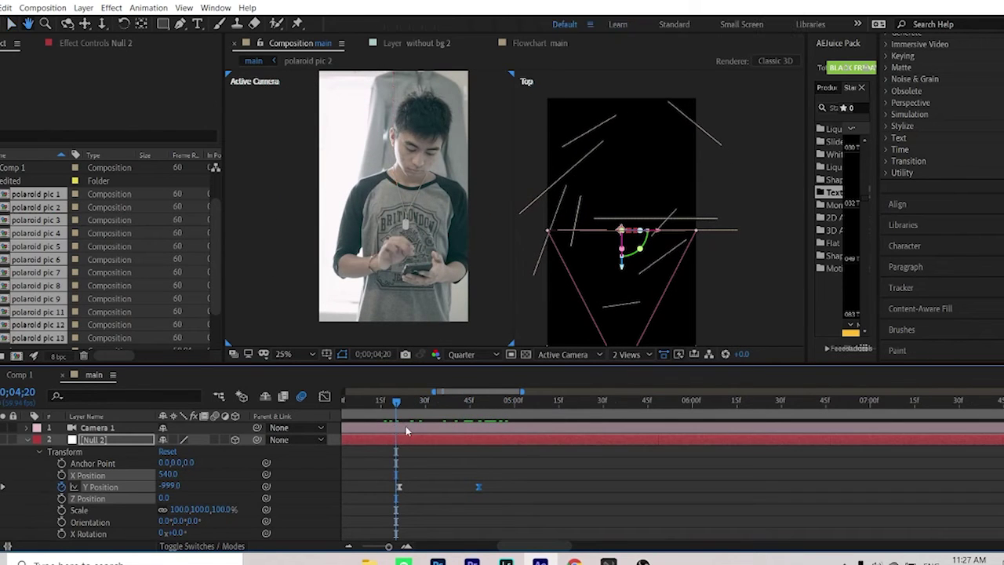
key("space")
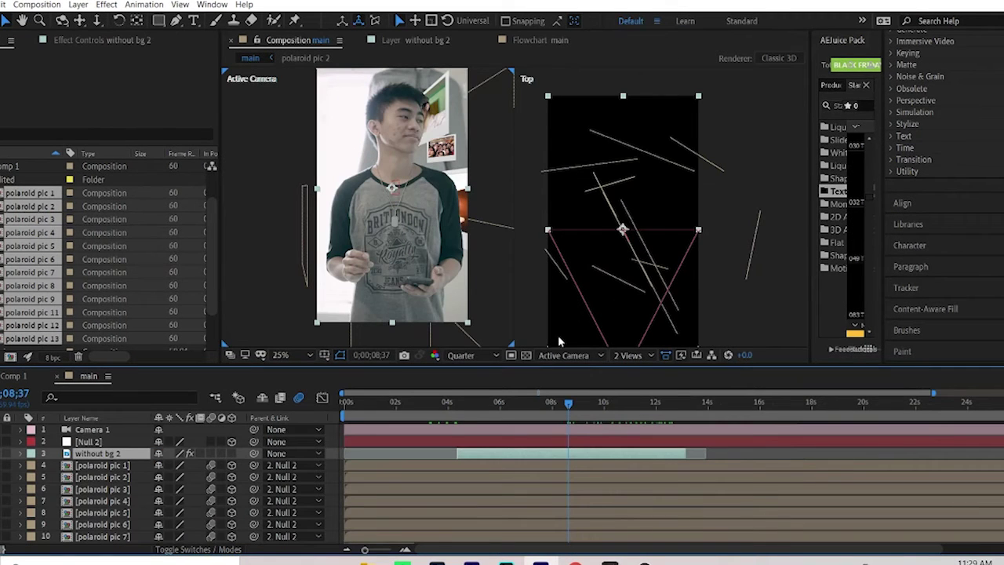
left_click_drag(578, 408, 462, 419)
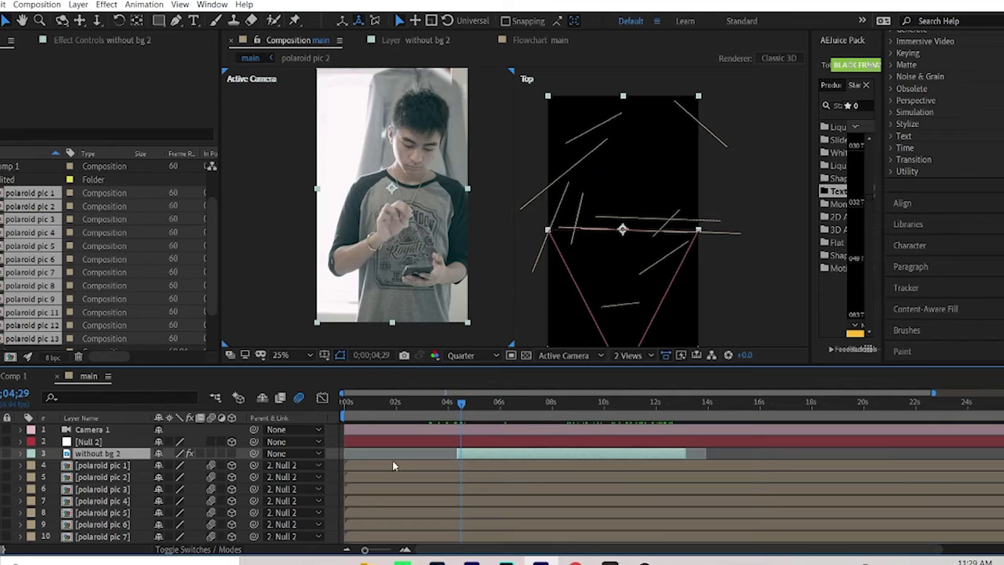
Step: Move the layers polaroid pic 8, 9, 11, 12 and 13 above the without bg 2 layer, directly below Null 2
left_click(106, 466)
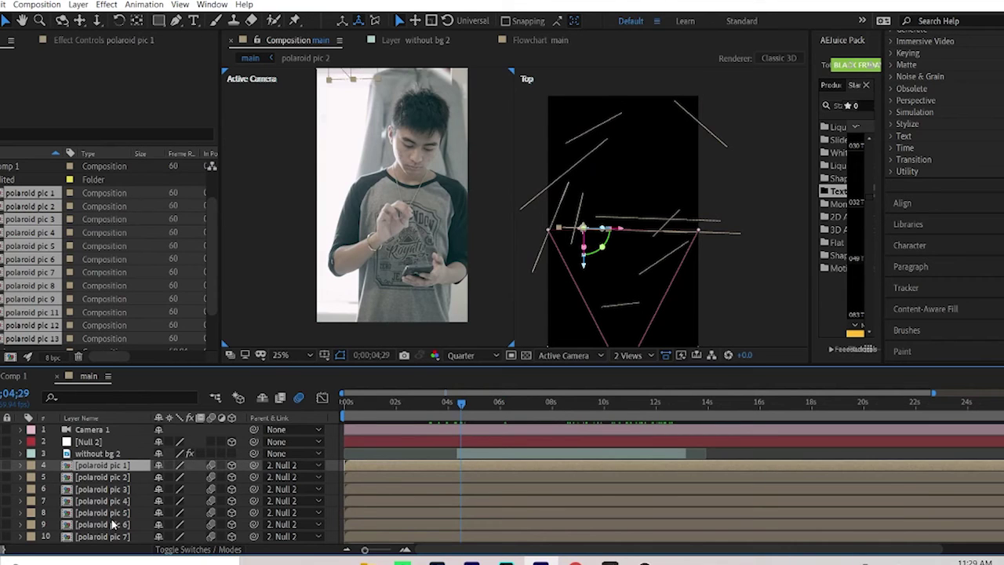
left_click(113, 524, "shift")
scroll(118, 518, "down", 2)
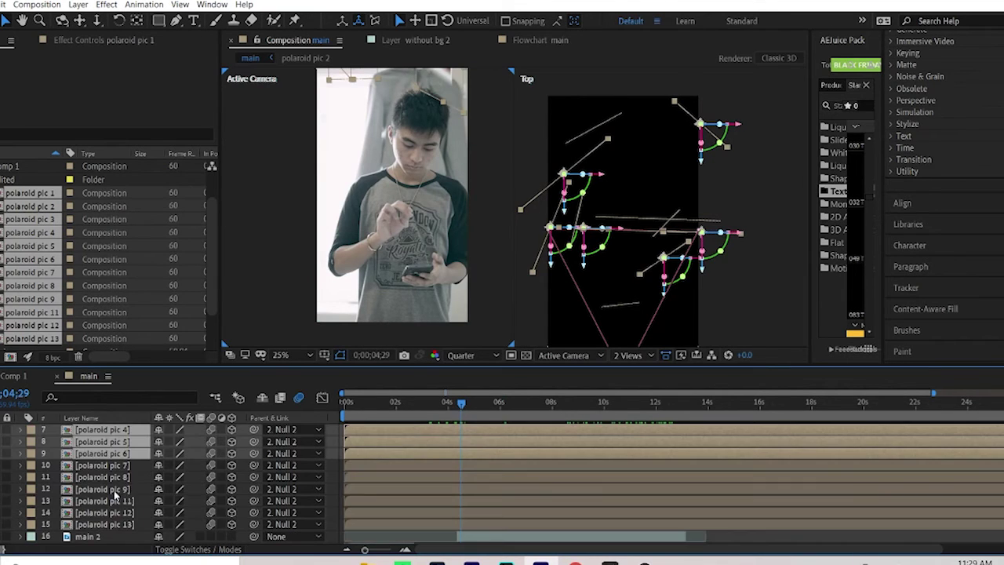
left_click(127, 491)
left_click(129, 523, "shift")
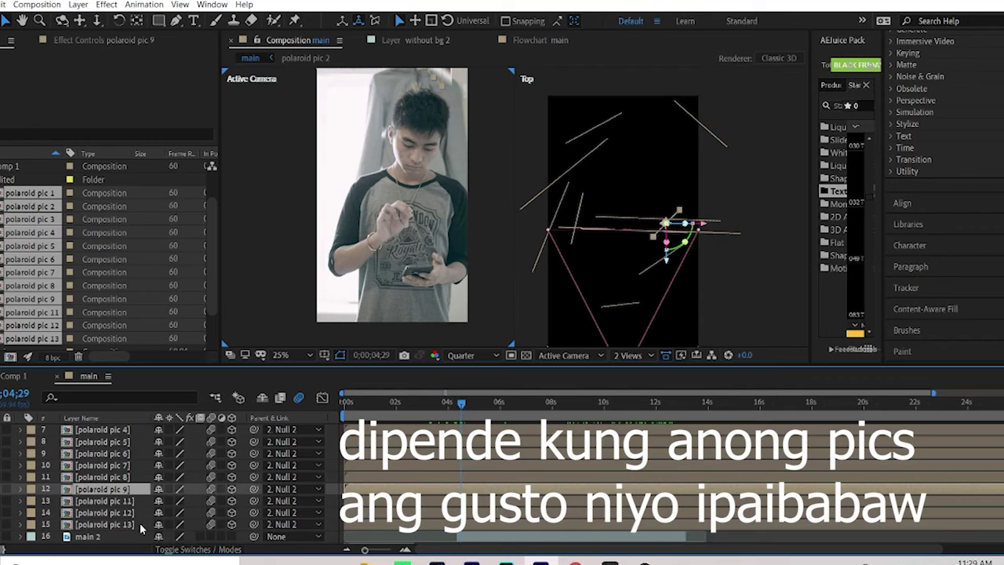
scroll(122, 498, "up", 1)
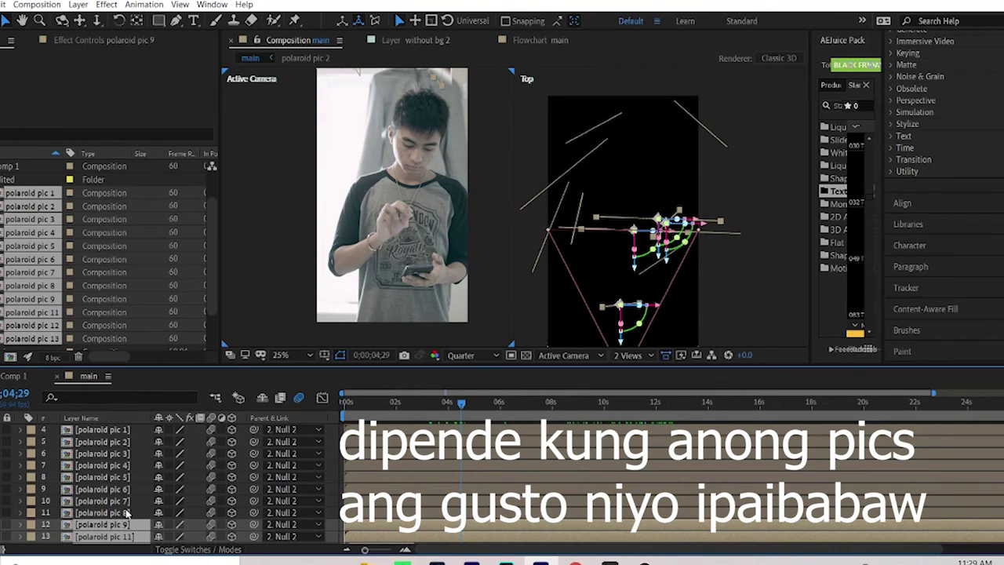
left_click(125, 512)
scroll(123, 520, "down", 2)
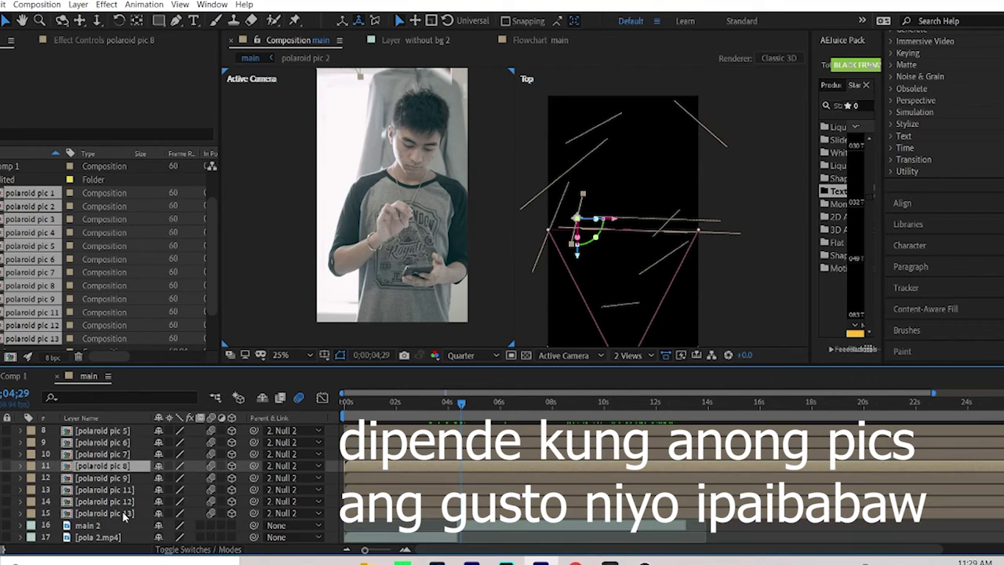
scroll(119, 514, "up", 3)
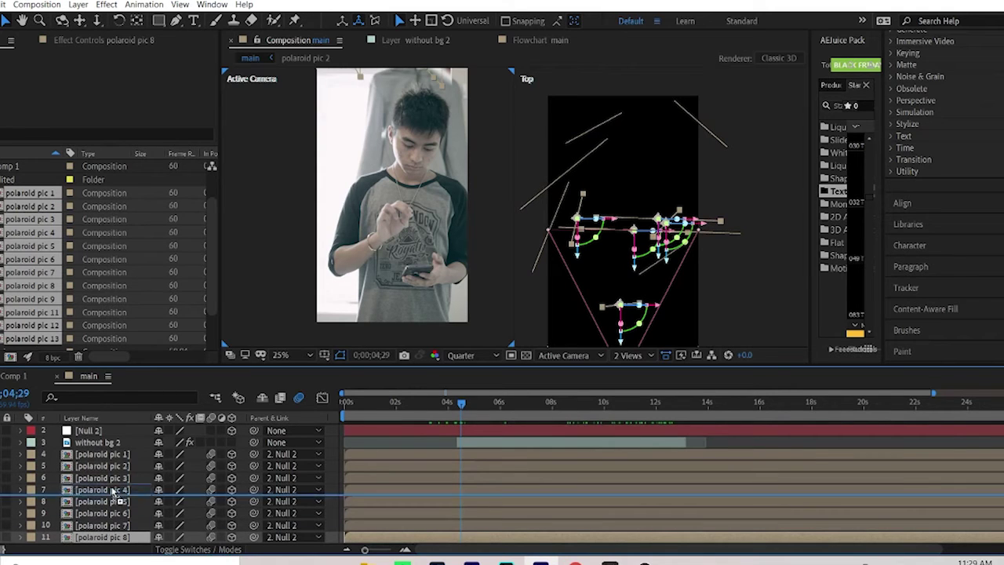
left_click(116, 443)
scroll(116, 444, "up", 1)
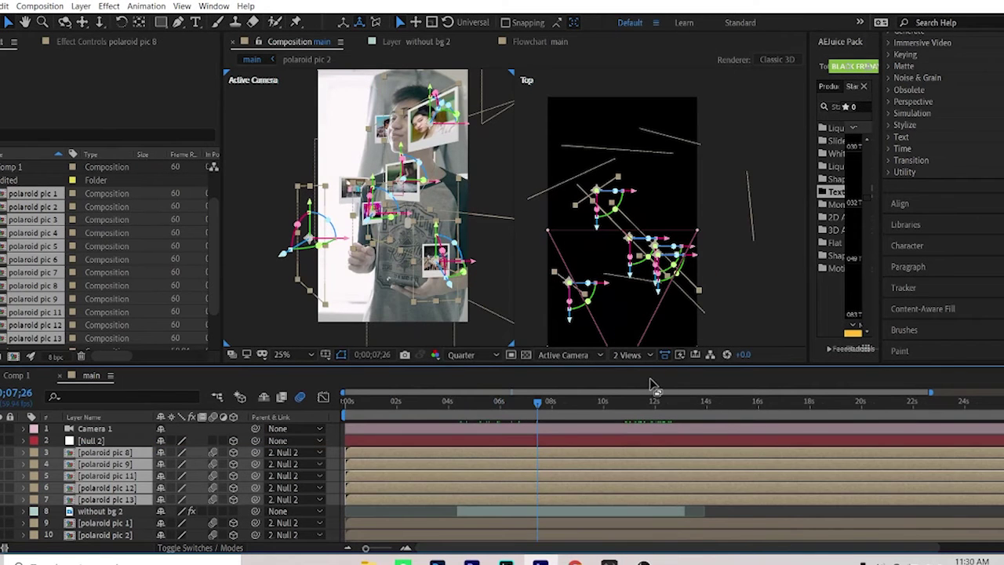
Step: Review along the timeline from 0;00;07;26 how the reordered polaroids pass in front of and behind the person
left_click(261, 295)
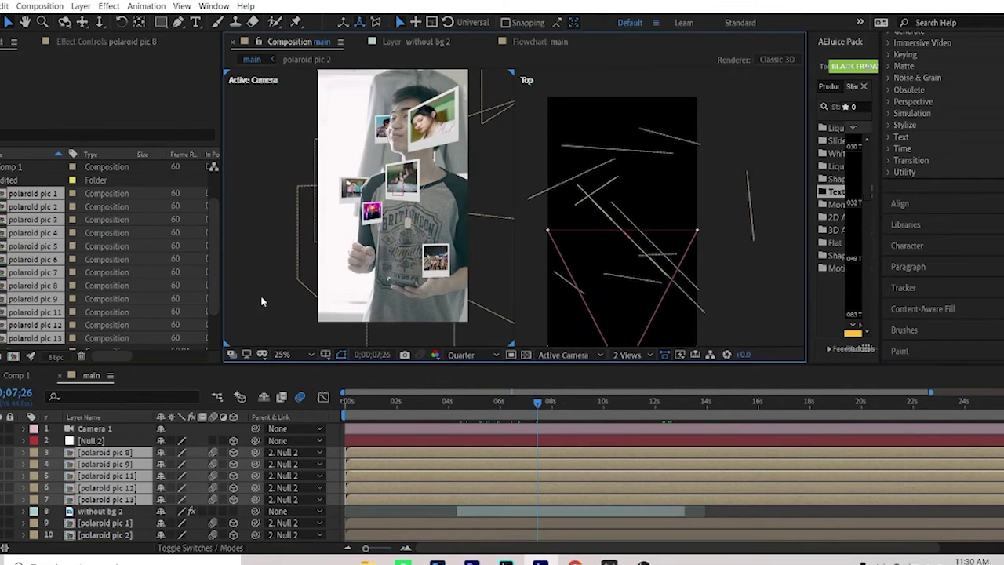
left_click_drag(540, 410, 758, 426)
mouse_move(611, 429)
left_mouse_down()
mouse_move(527, 425)
mouse_move(690, 433)
mouse_move(673, 433)
left_mouse_up()
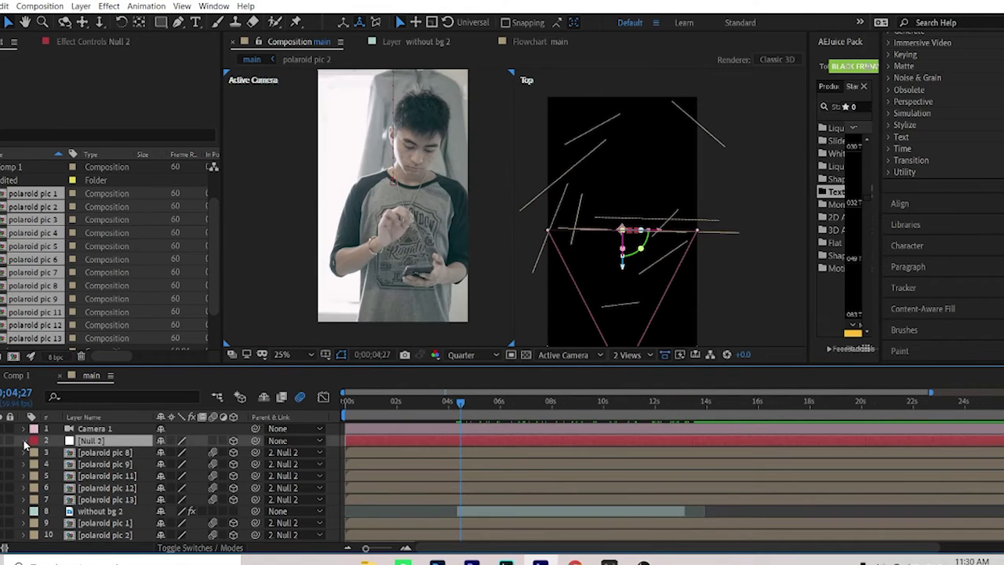
Step: Apply Easy Ease to both of Null 2's Y Rotation keyframes and preview the animation from 0;00;04;27
left_click(24, 440)
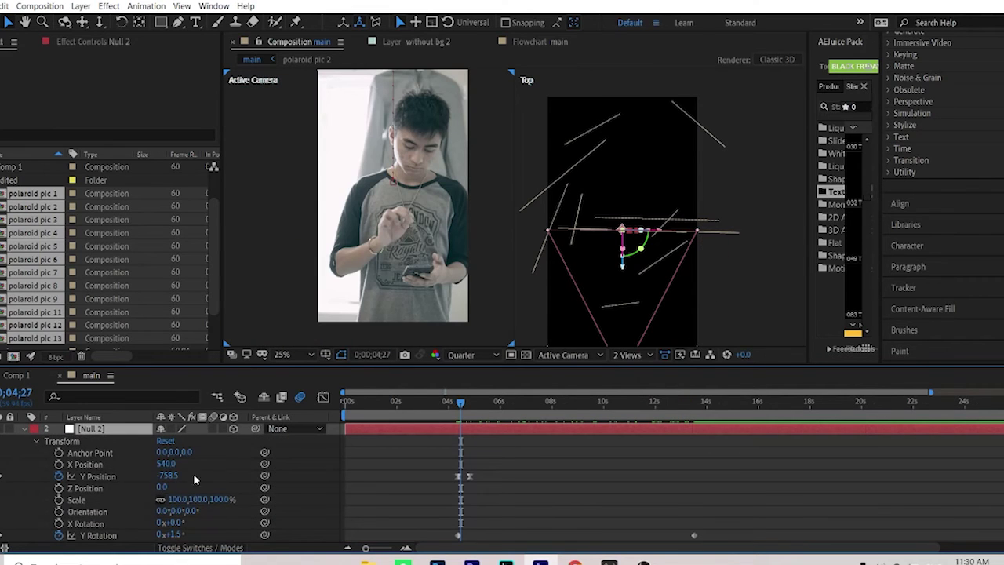
left_click(37, 441)
left_click(36, 443)
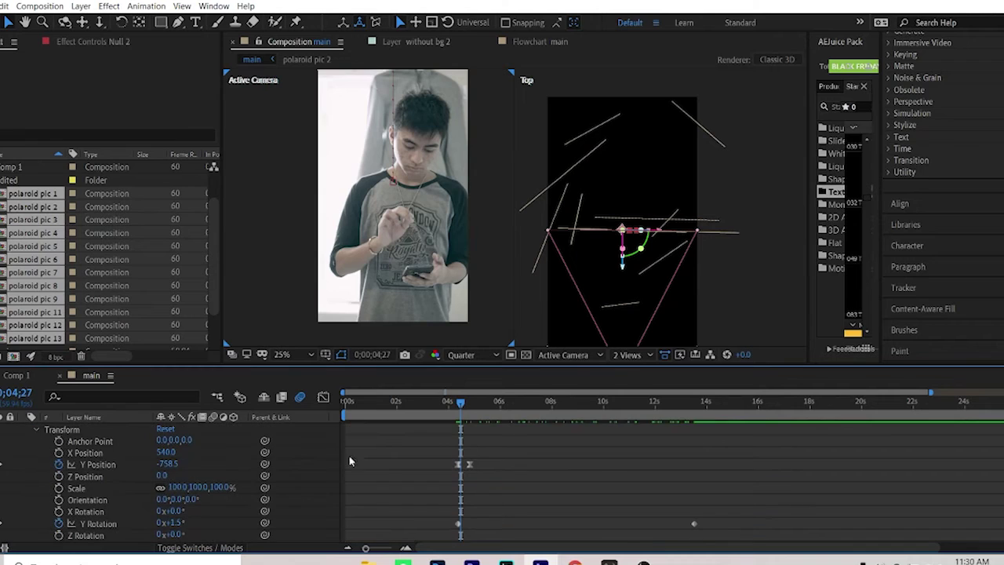
left_click_drag(729, 530, 461, 527)
right_click(460, 527)
mouse_move(510, 514)
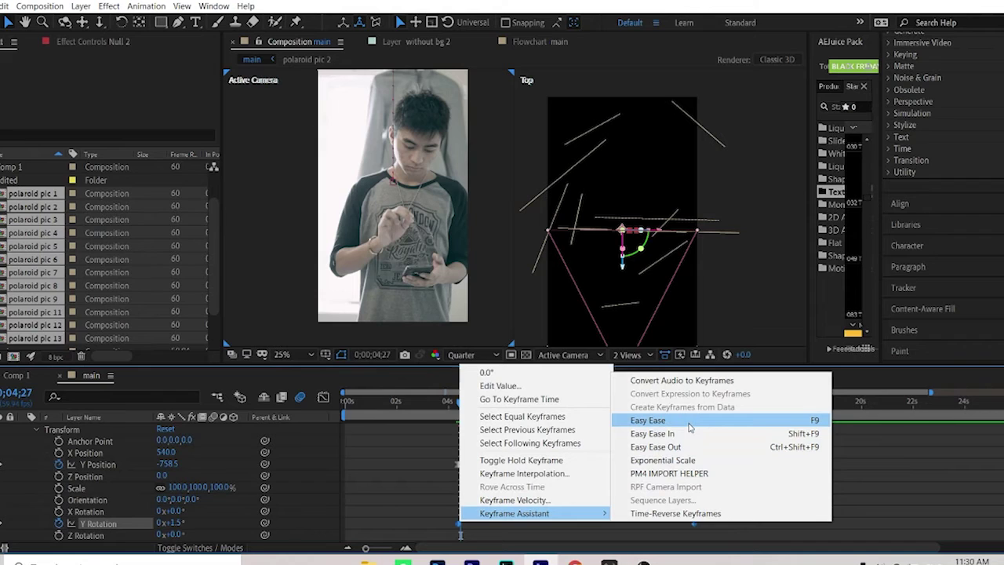
left_click(690, 428)
left_click(641, 487)
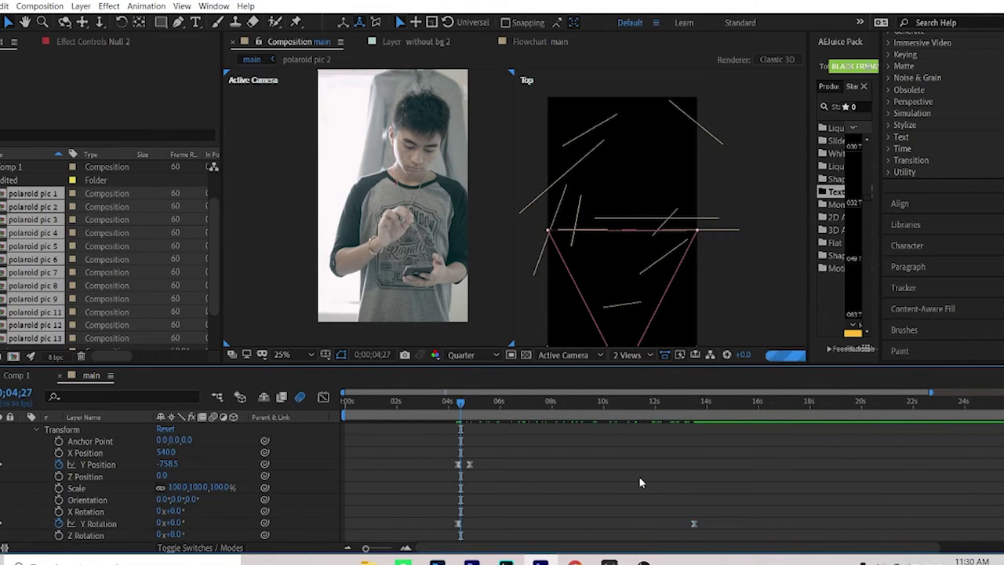
key("space")
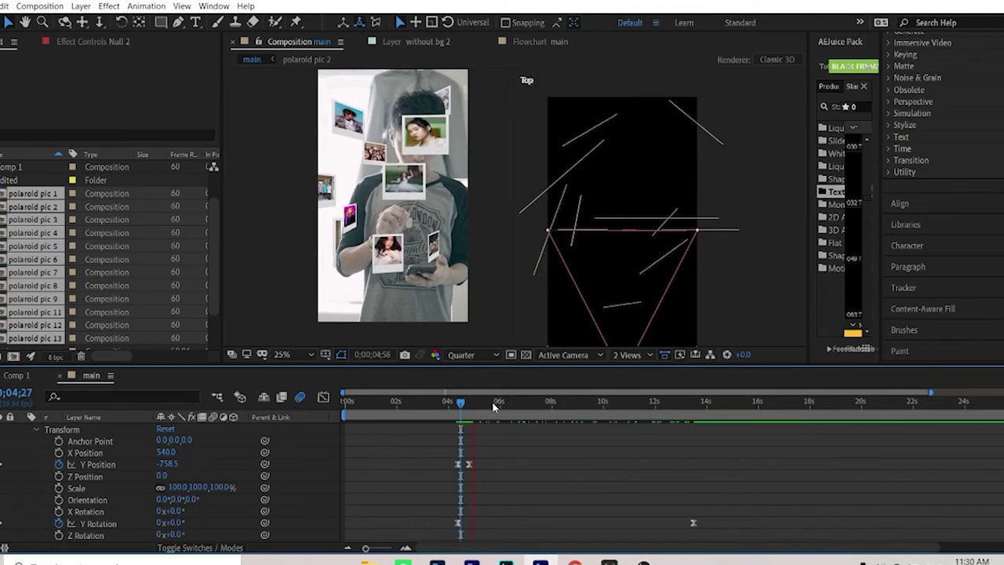
key("space")
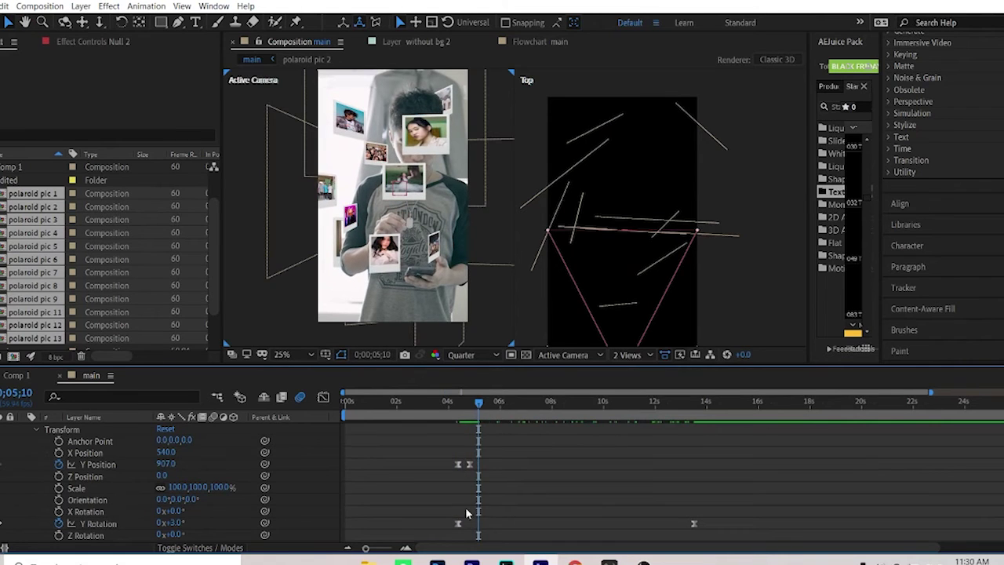
Step: Reshape Null 2's Y Rotation speed graph, starting at about 23°/sec and ending at about 12°/sec, with lengthened easing handles
left_click(325, 397)
left_click(325, 397)
left_click_drag(615, 513, 432, 541)
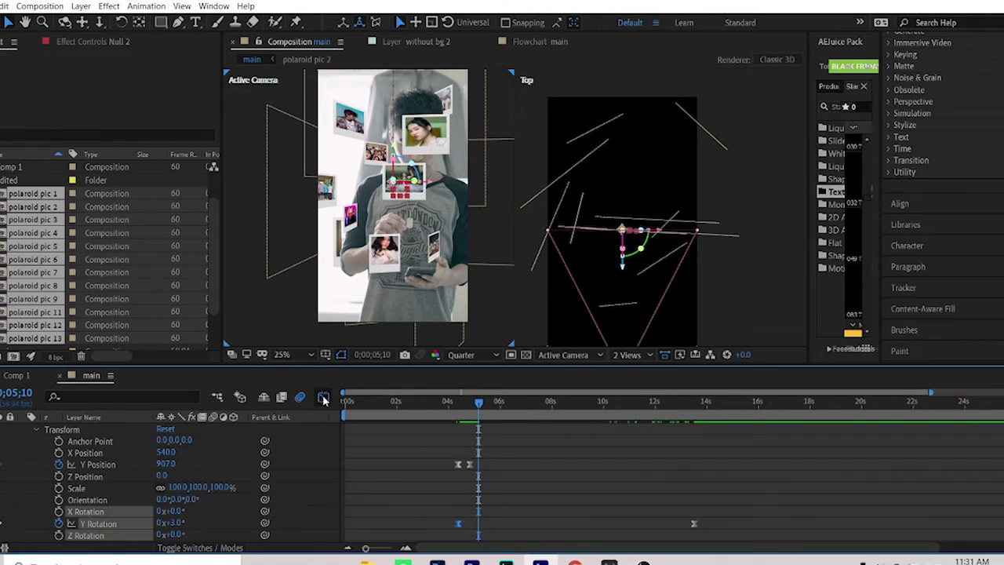
left_click(323, 398)
left_click_drag(496, 515, 480, 440)
left_click_drag(442, 473, 522, 427)
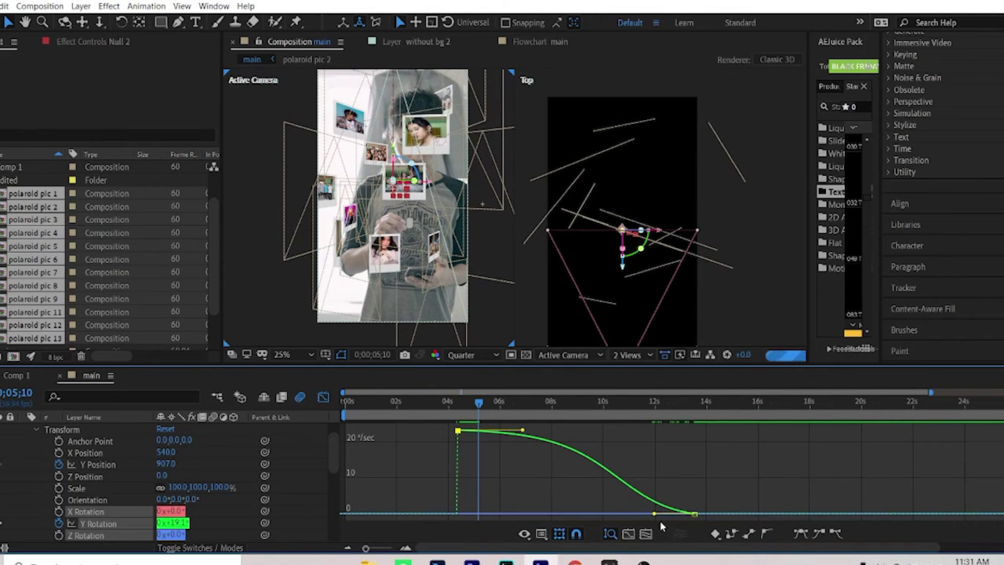
left_click_drag(654, 514, 607, 514)
left_click_drag(693, 514, 666, 473)
Step: Preview the polaroid animation from 0;00;03;28 and review the rotation up to about 0;00;09;53
left_click_drag(480, 409, 433, 407)
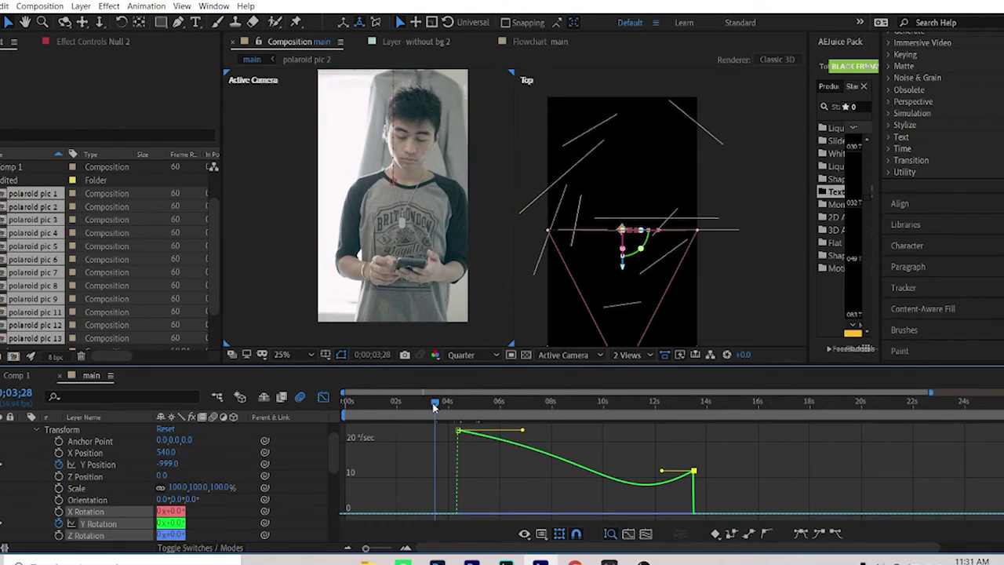
key("space")
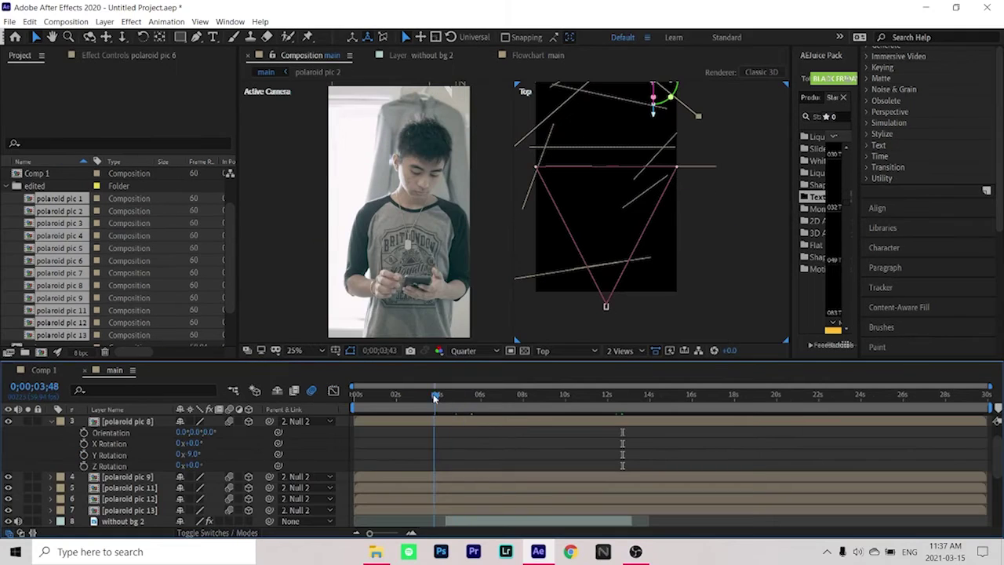
left_click_drag(436, 399, 499, 410)
left_click_drag(517, 414, 563, 412)
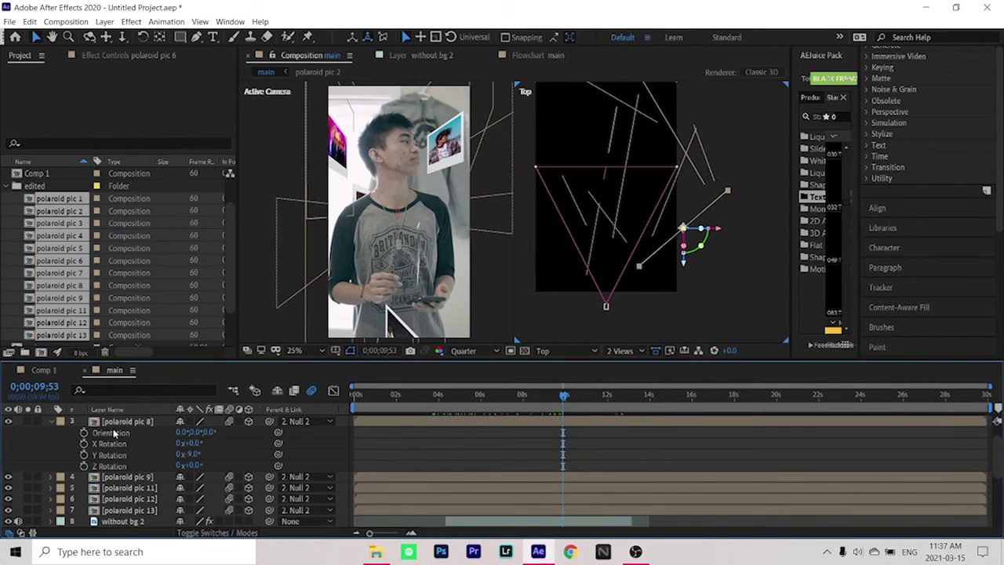
Step: Pre-compose all layers of the main composition into a new composition named final, with the new composition set to open
left_click(51, 422)
scroll(81, 457, "up", 1)
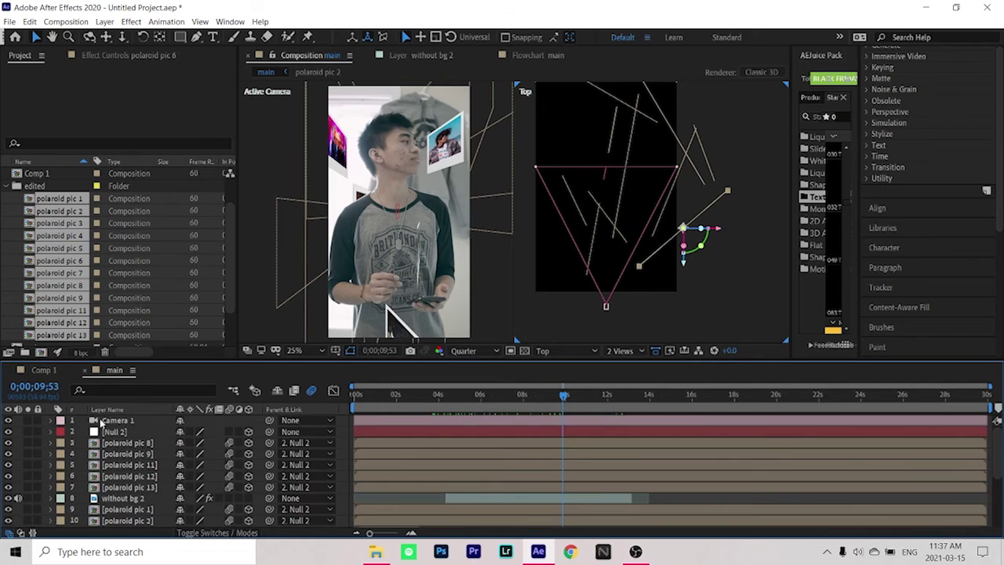
left_click(100, 422)
scroll(127, 493, "down", 4)
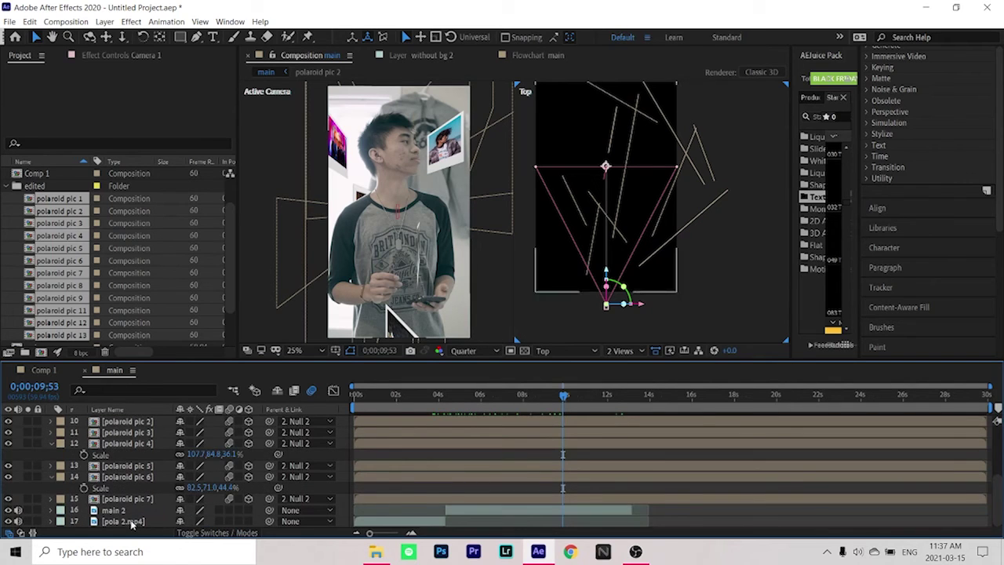
key("ctrl+a")
right_click(132, 513)
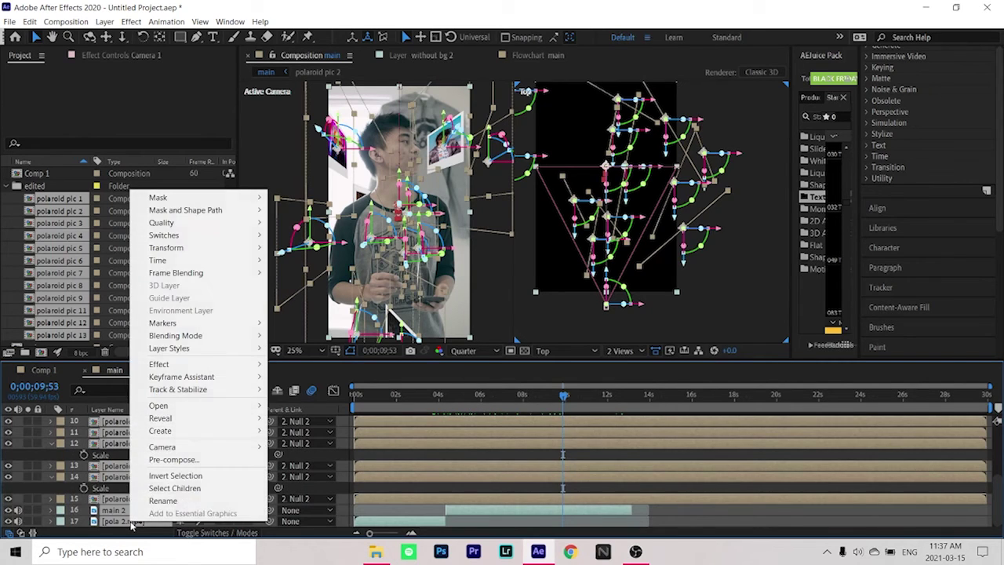
left_click(174, 460)
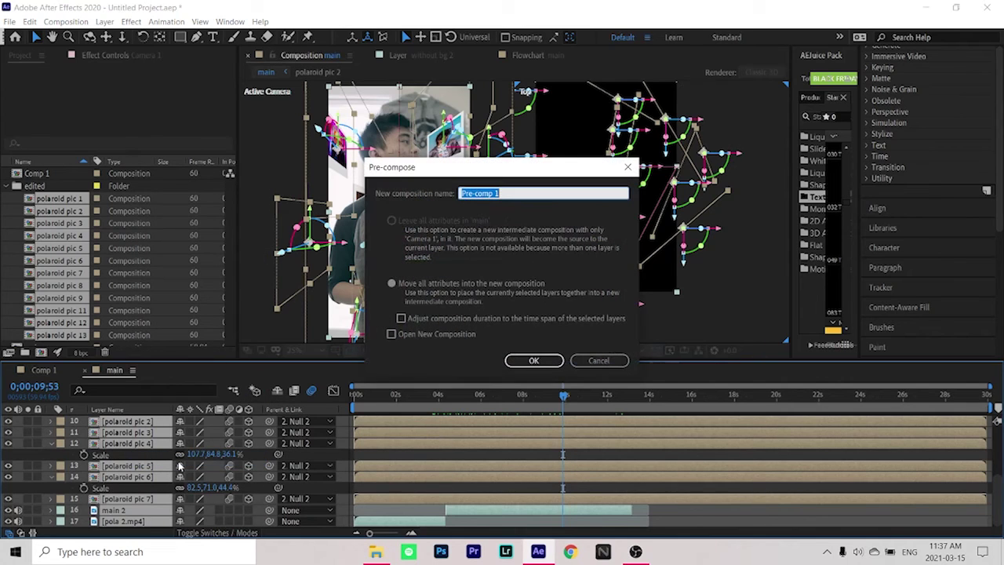
left_click(456, 335)
left_click(497, 193)
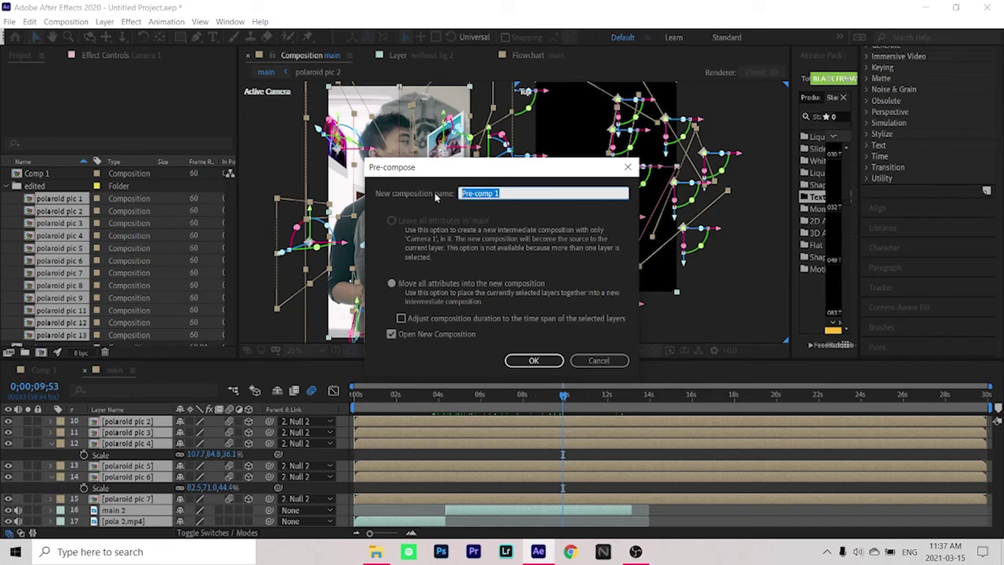
type("fin")
key("Return")
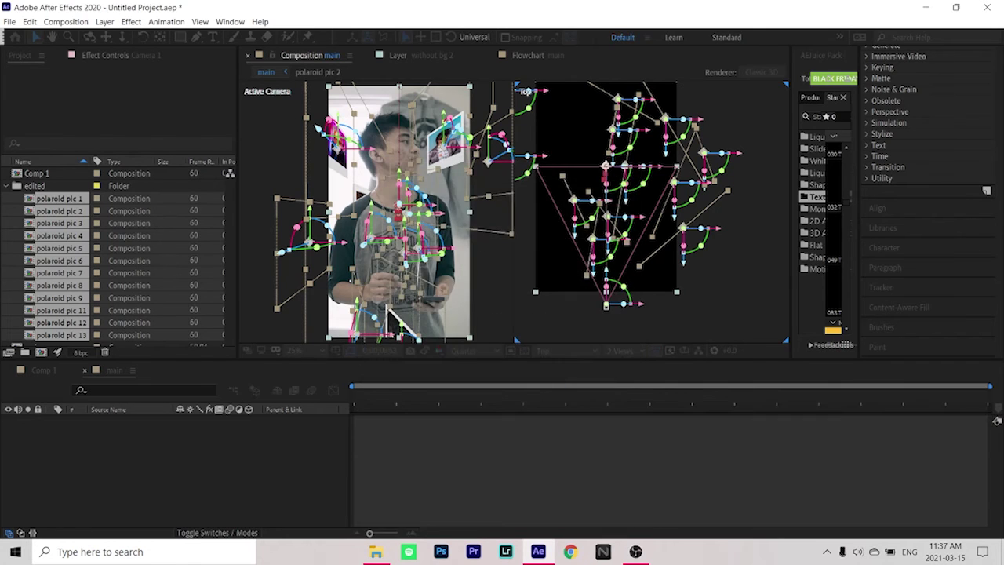
Step: Return to the main composition and switch its viewer to a single Active Camera view
left_click(56, 372)
left_click(116, 372)
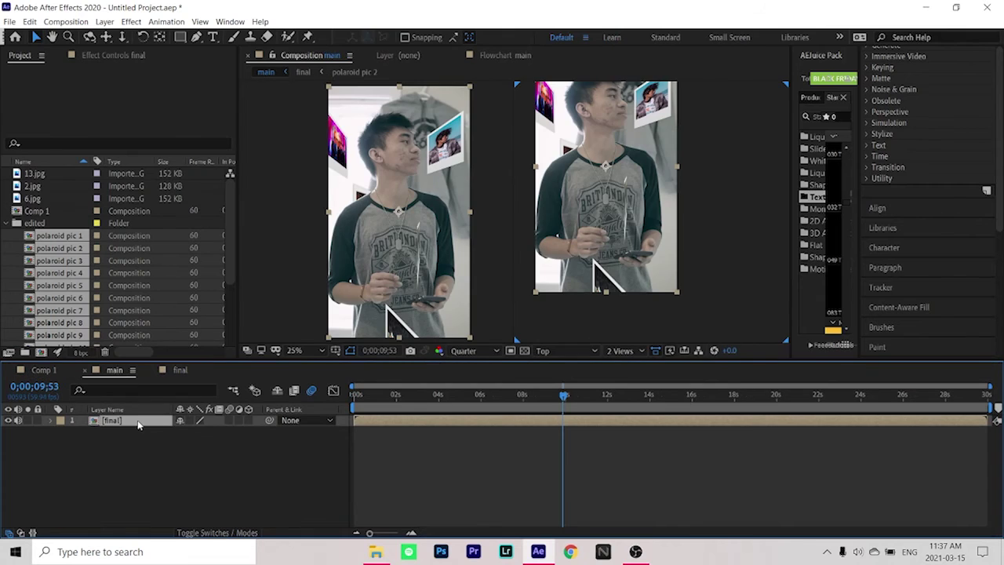
left_click(642, 351)
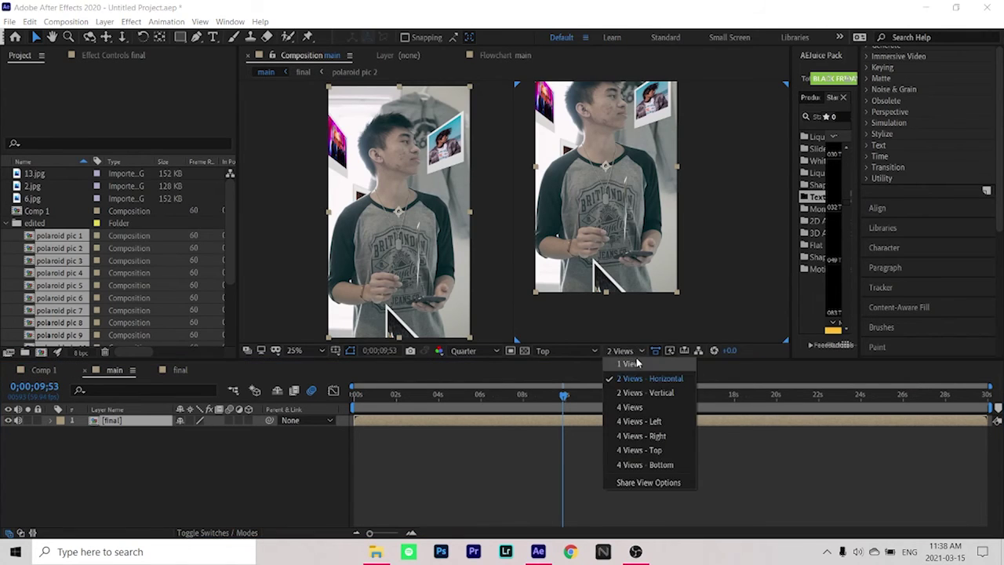
left_click(632, 364)
left_click(561, 351)
left_click(563, 363)
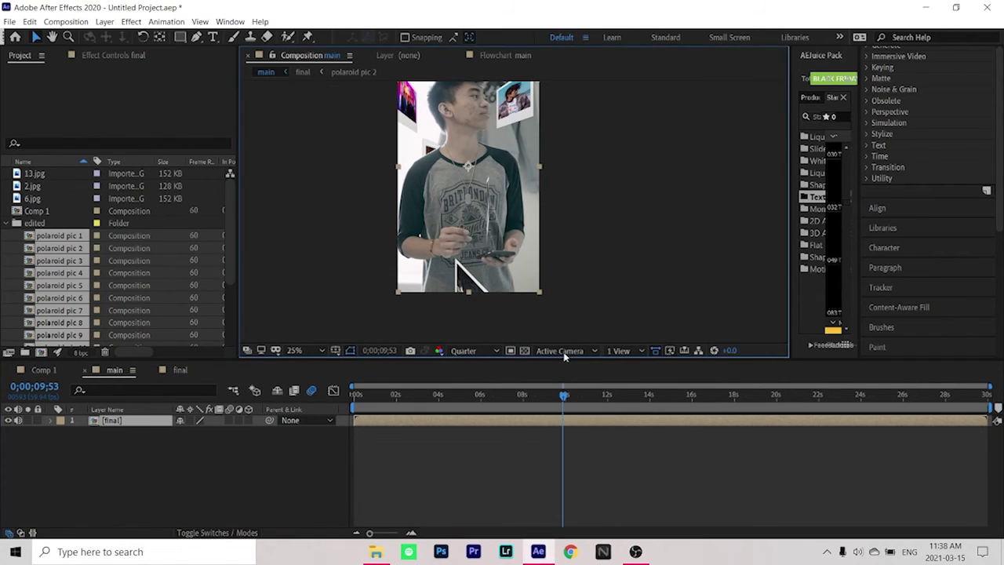
Step: Split the final layer at 0;00;12;29 and delete the part after it
scroll(507, 185, "down", 1)
left_click_drag(493, 163, 495, 206)
left_click_drag(563, 409, 619, 395)
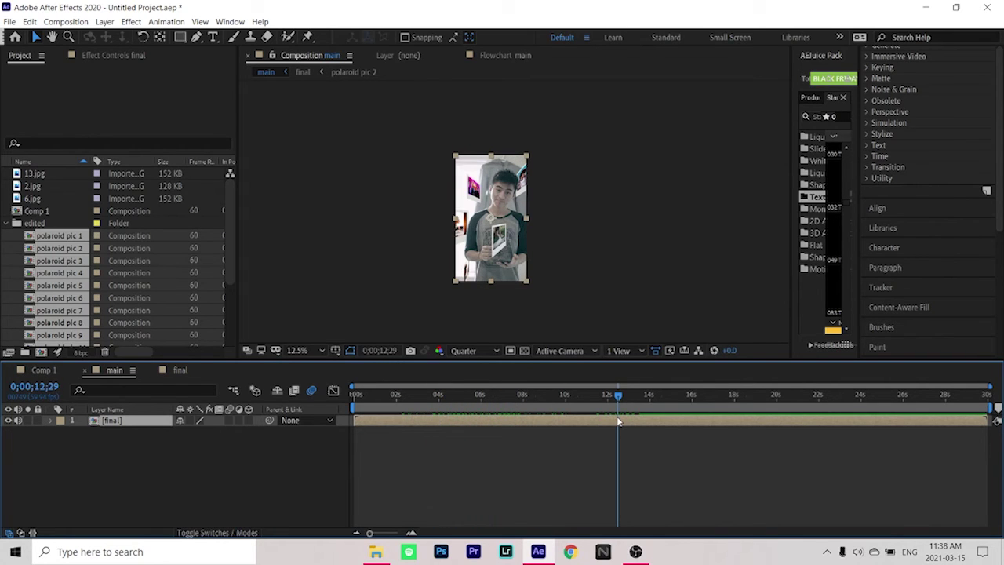
key("ctrl+shift+d")
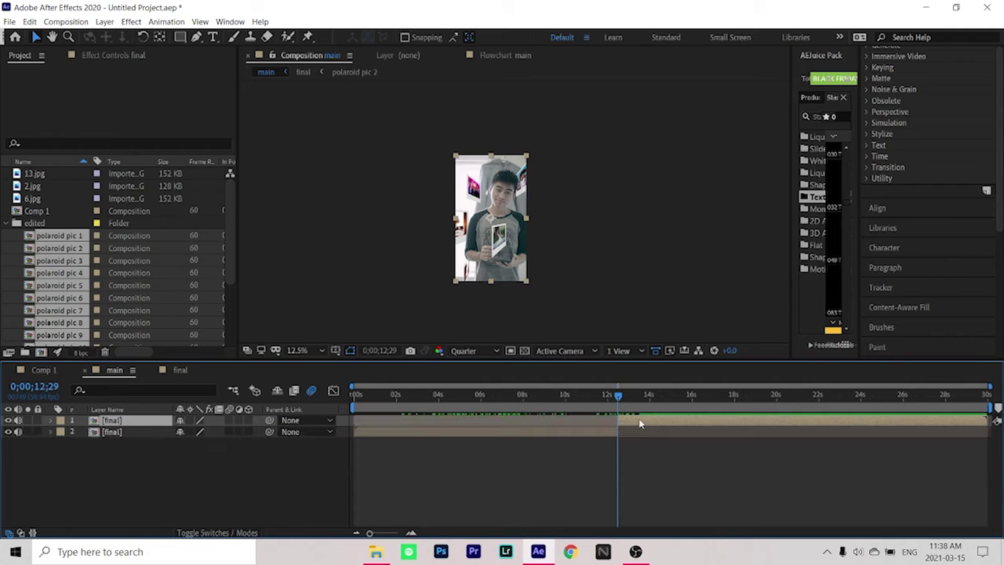
key("Delete")
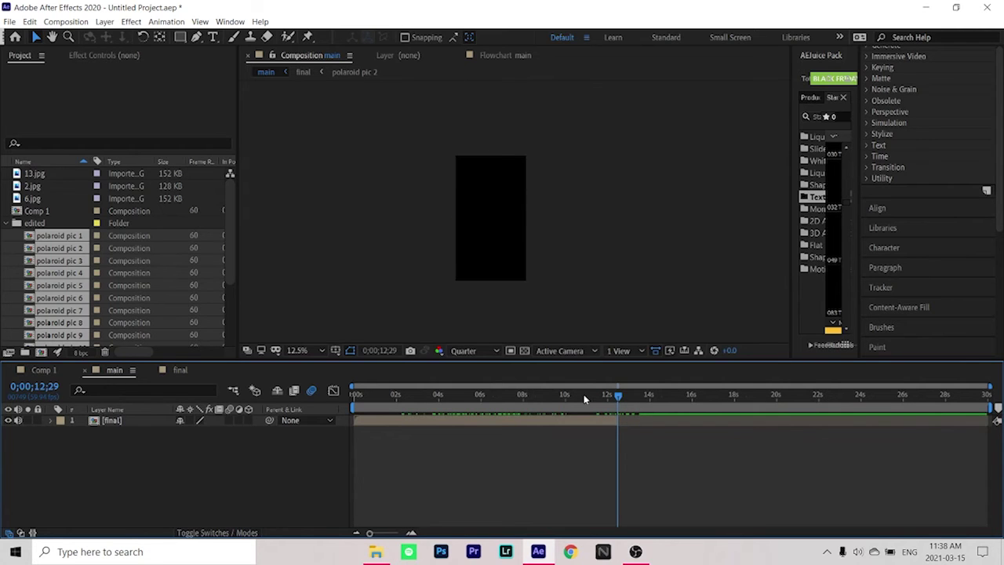
Step: Move to 0;00;04;18 and apply the Lumetri Color effect to the final layer
left_click(518, 395)
left_click(635, 551)
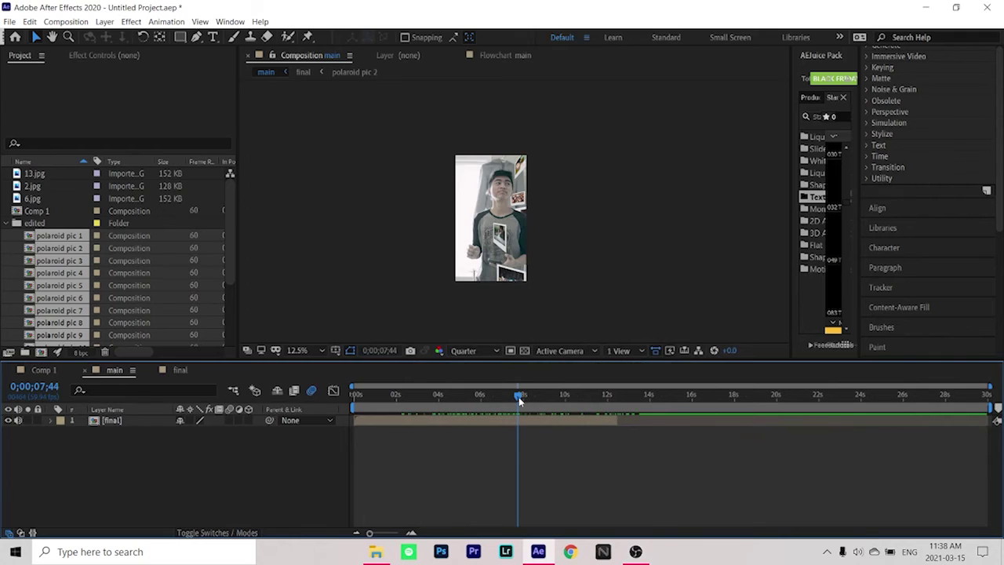
left_click_drag(518, 395, 444, 405)
left_click(444, 424)
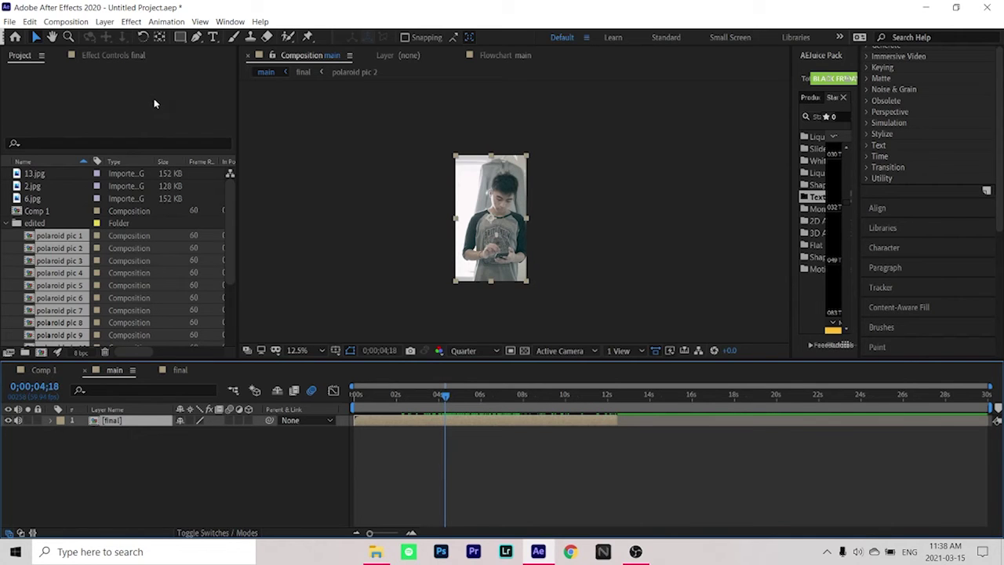
left_click(132, 22)
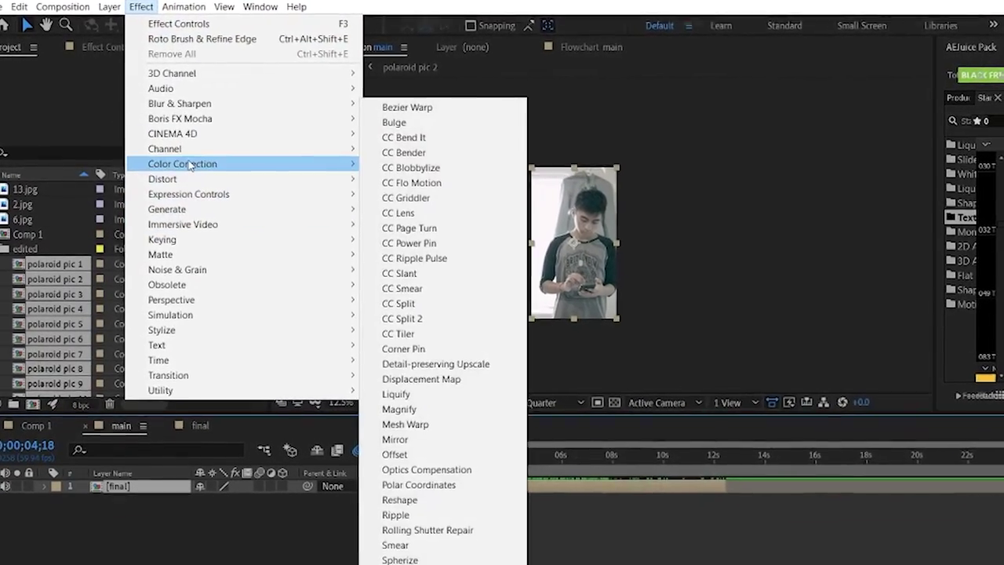
mouse_move(196, 164)
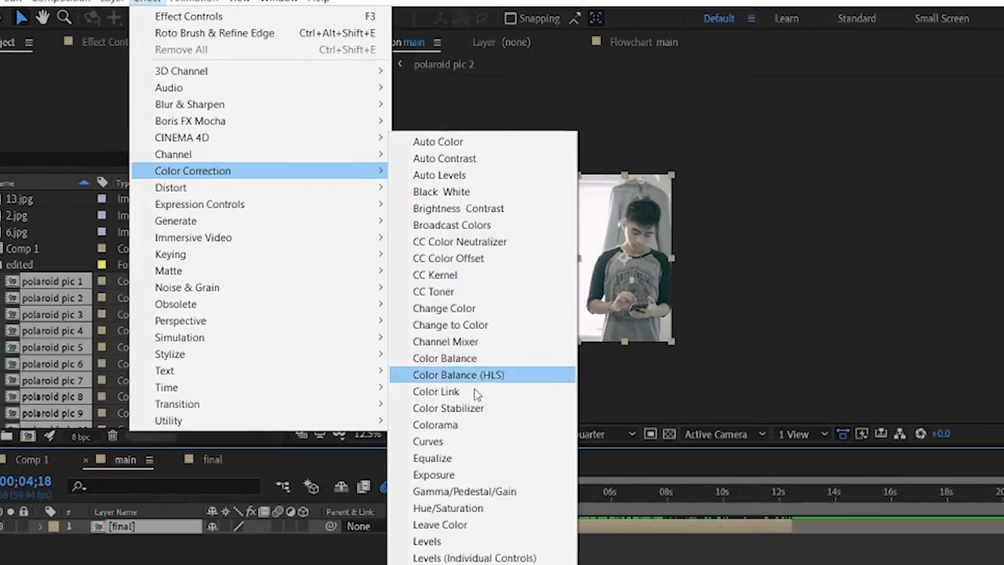
left_click(470, 564)
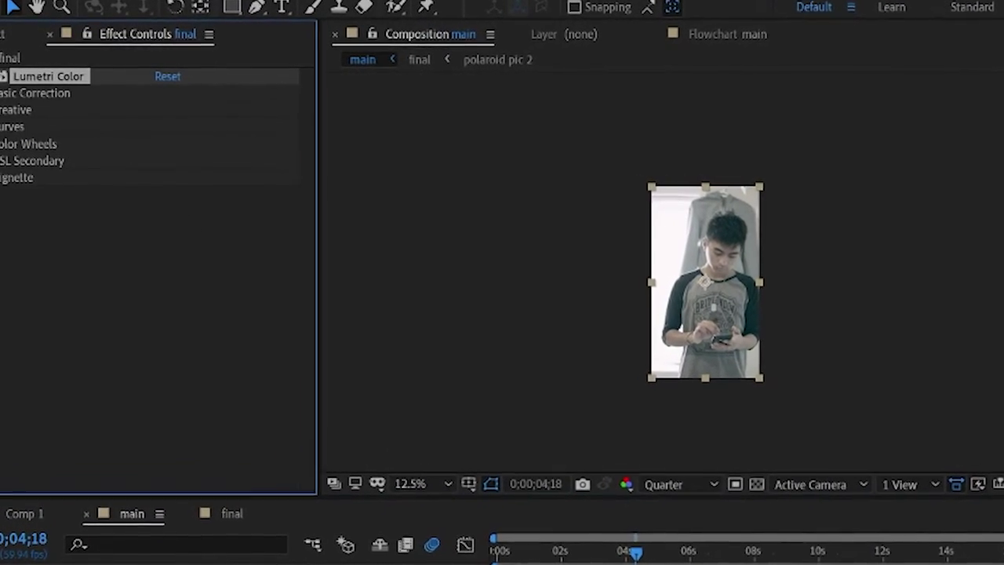
Step: Keyframe Lumetri Color's Temperature at 0;00;04;18 and expand the effect's property groups under the final layer in the timeline
left_click(2, 93)
left_click(1, 92)
left_click(1, 93)
left_click(1, 92)
left_click(2, 92)
left_click(25, 191)
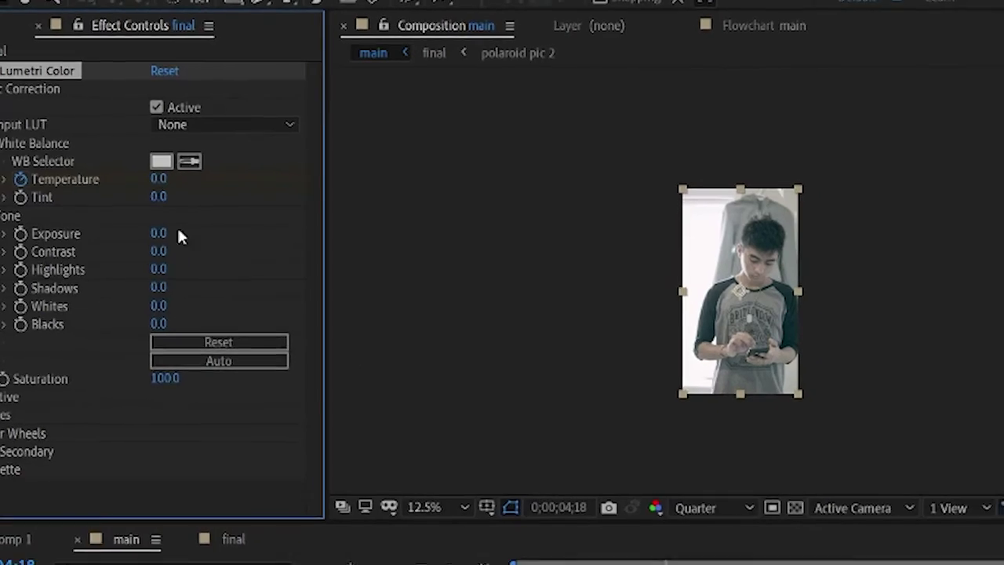
left_click(16, 520)
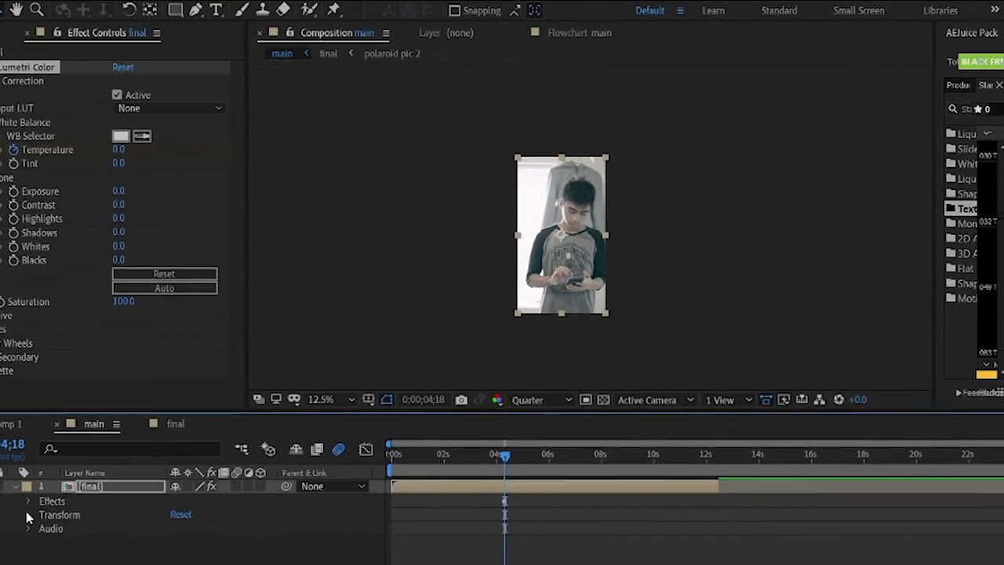
left_click(28, 500)
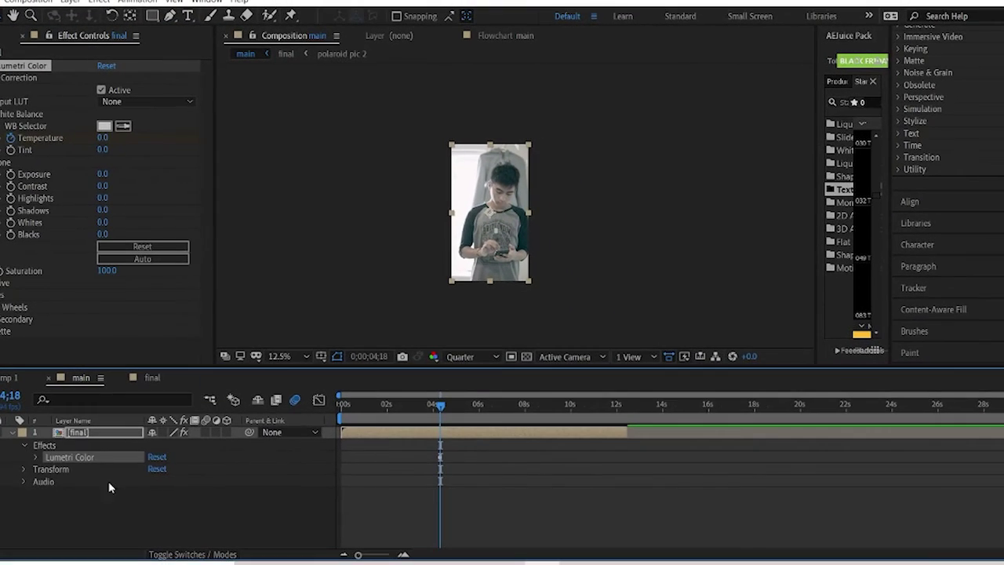
left_click(36, 457)
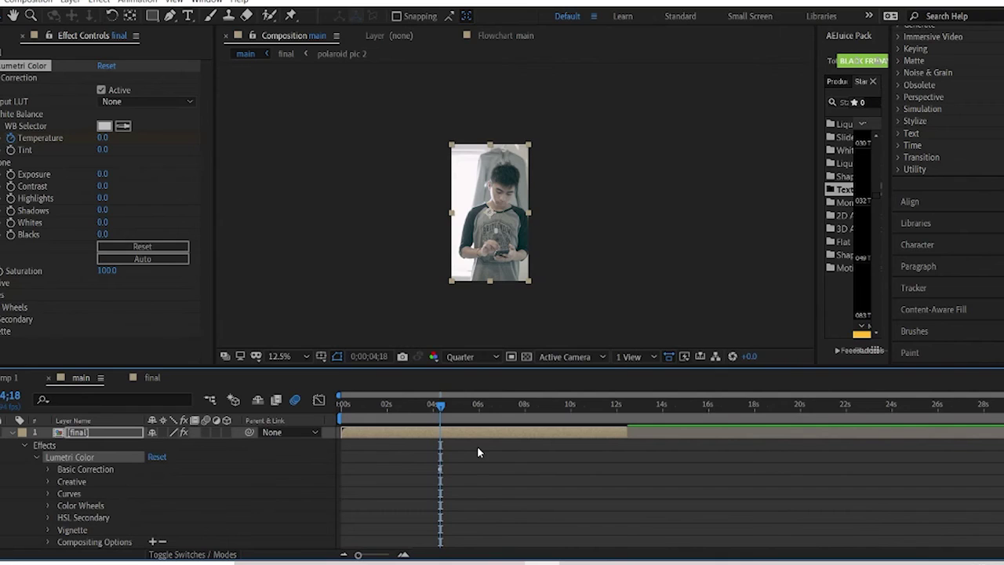
left_click(440, 473)
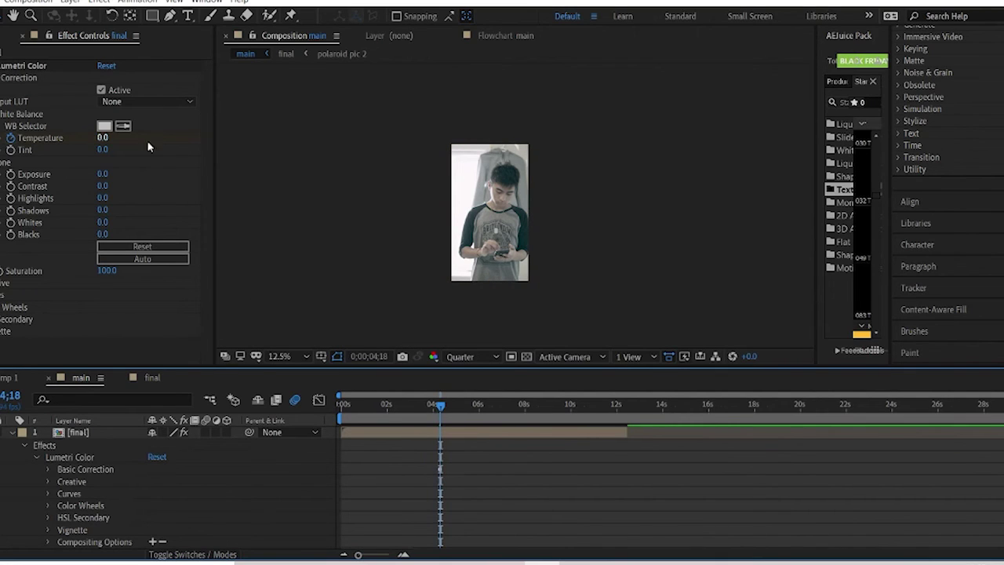
Step: At 0;00;04;33, set Lumetri Color's Temperature to 15 and Tint to 185, with keyframes for both
left_click_drag(445, 405, 448, 417)
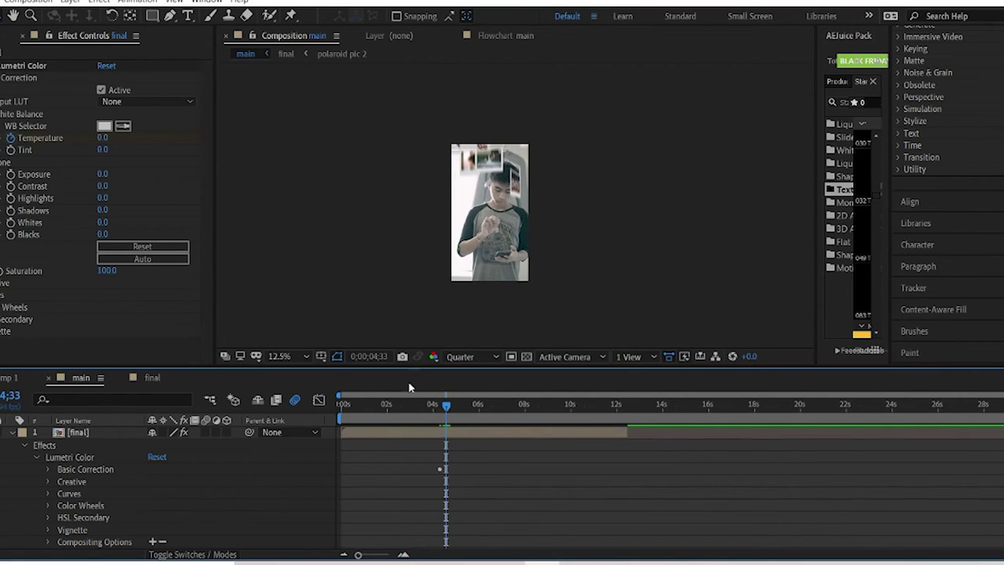
left_click_drag(101, 145, 94, 184)
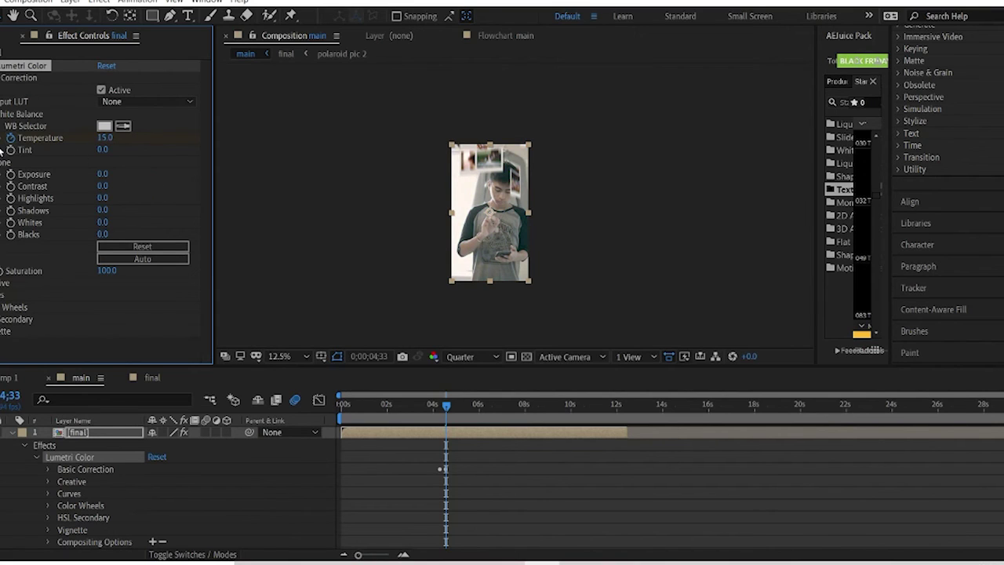
left_click_drag(134, 155, 194, 160)
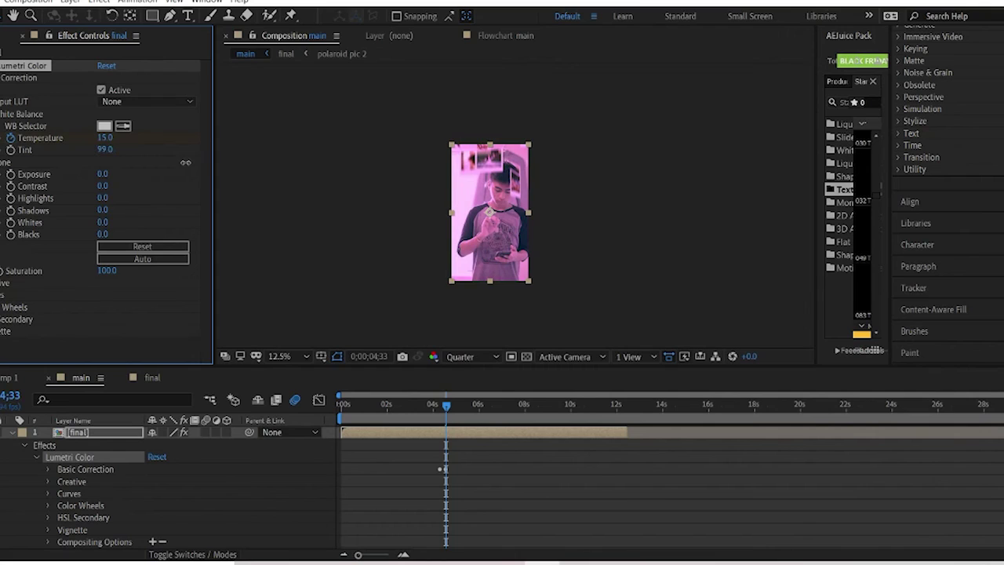
left_click_drag(195, 161, 232, 153)
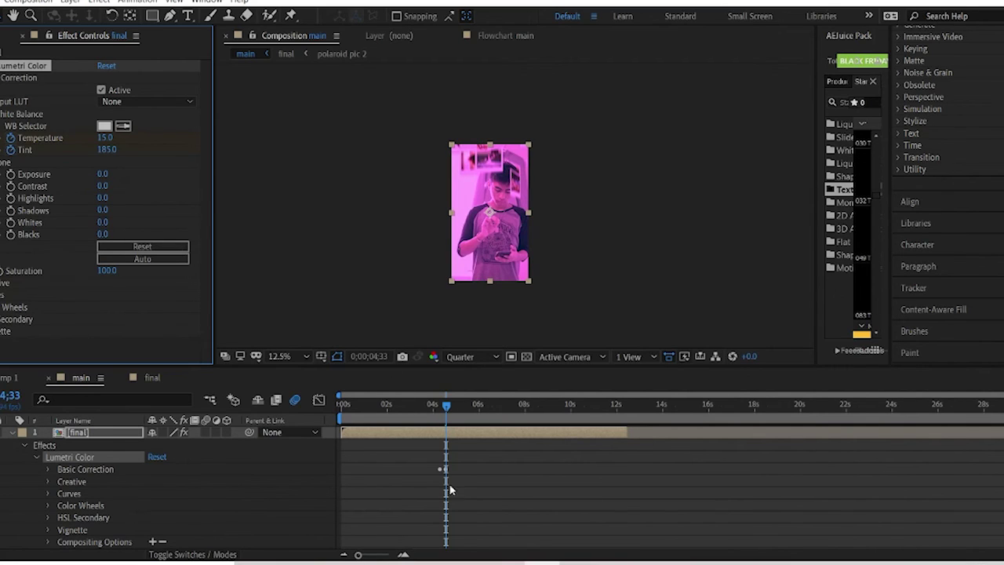
Step: Go back to the first Temperature keyframe at 0;00;04;18 and set the Tint to 0 there
scroll(447, 475, "up", 3)
left_click_drag(407, 410, 363, 427)
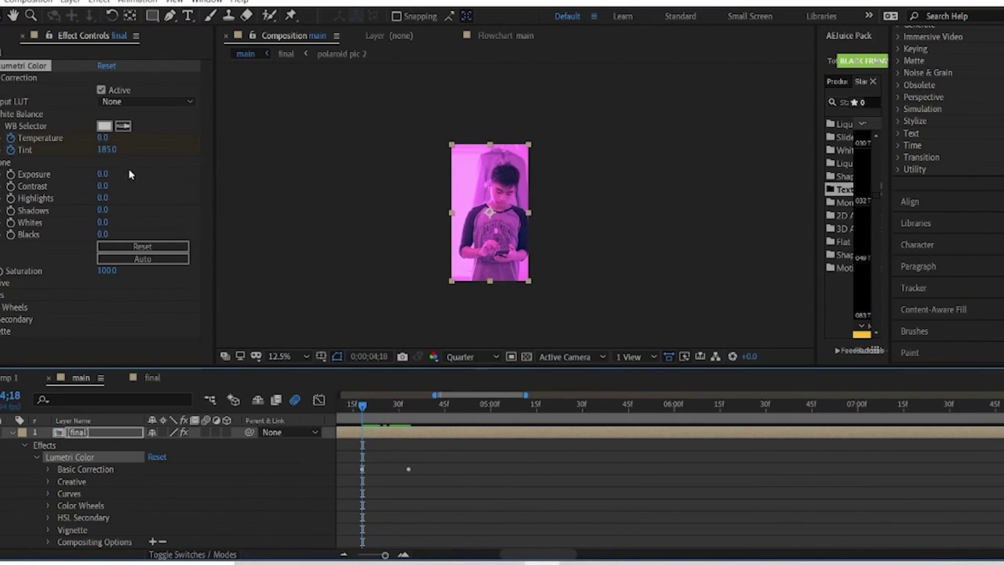
left_click(110, 148)
left_click(110, 148)
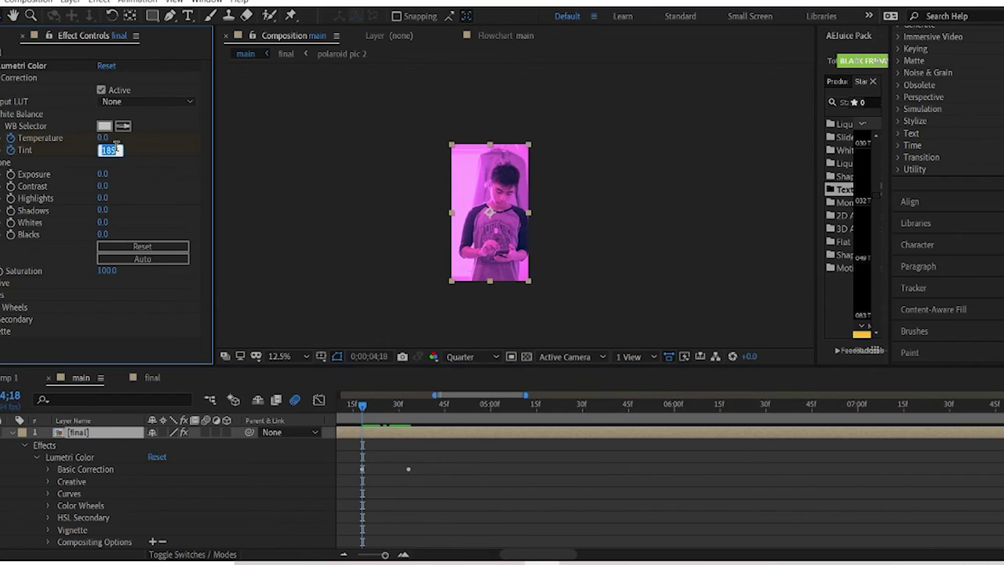
type("0")
key("Return")
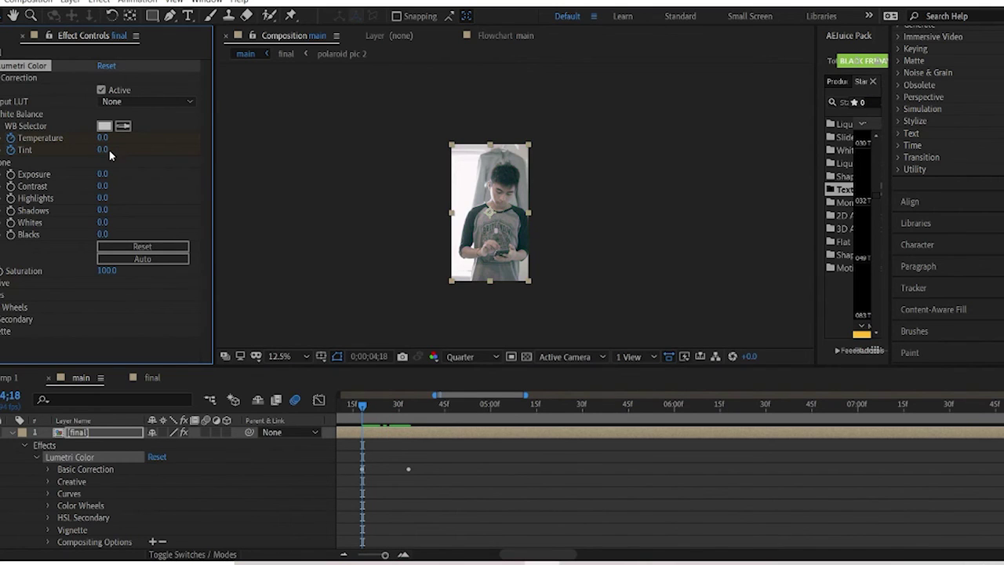
Step: Preview the colour change from 0;00;04;18 and review the tinted video up to about 0;00;11;27
key("space")
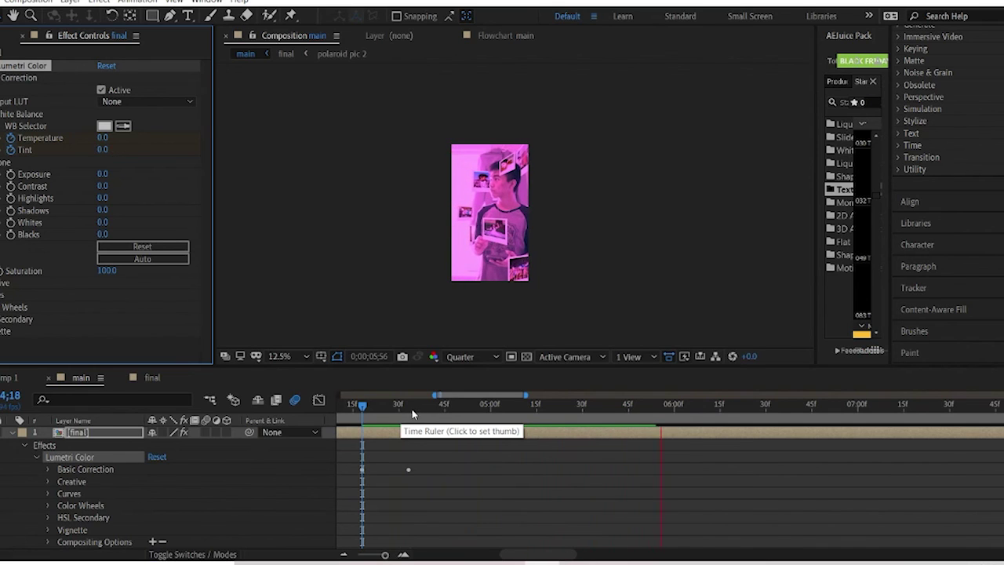
left_click(365, 414)
left_click_drag(365, 414, 679, 412)
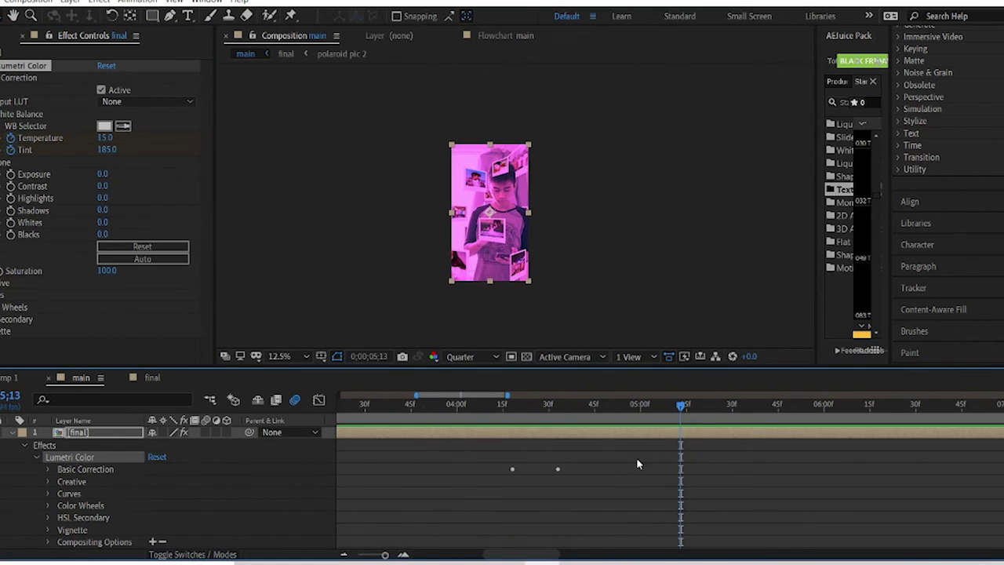
scroll(620, 504, "down", 5)
left_click_drag(494, 413, 601, 427)
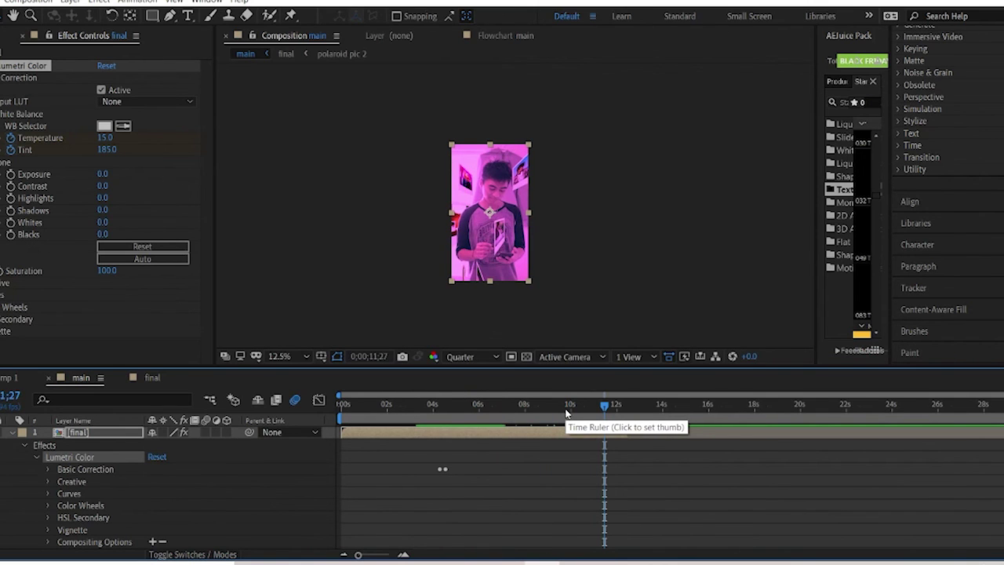
Step: Save the project as "new polaroid" in the new polaroid folder on the Desktop
key("ctrl+s")
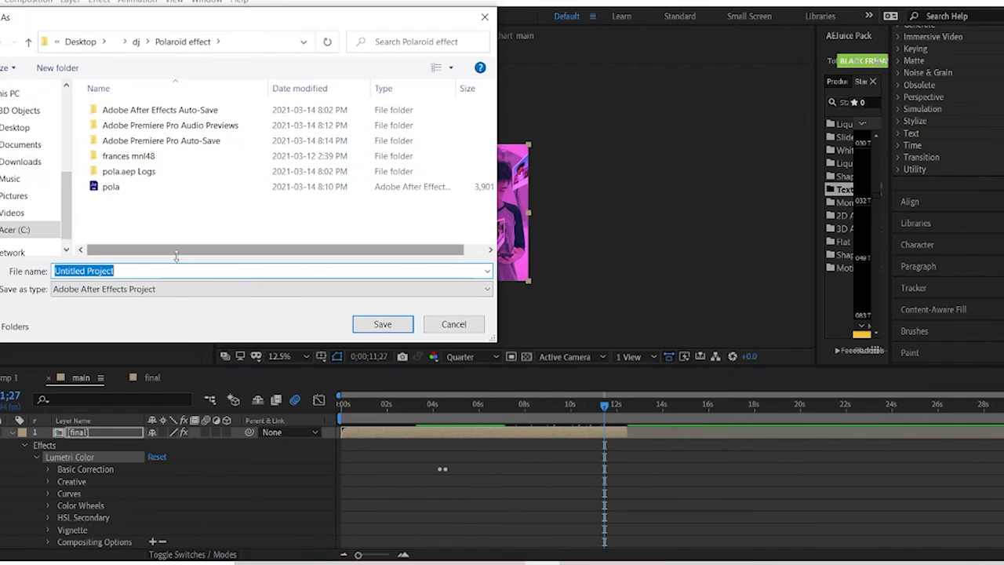
left_click(86, 42)
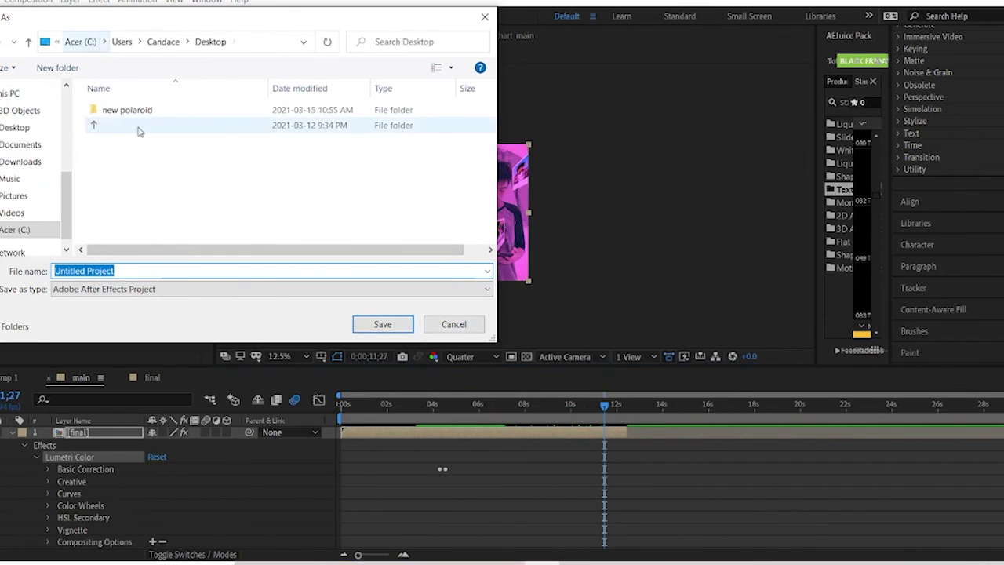
left_click(143, 119)
double_click(144, 116)
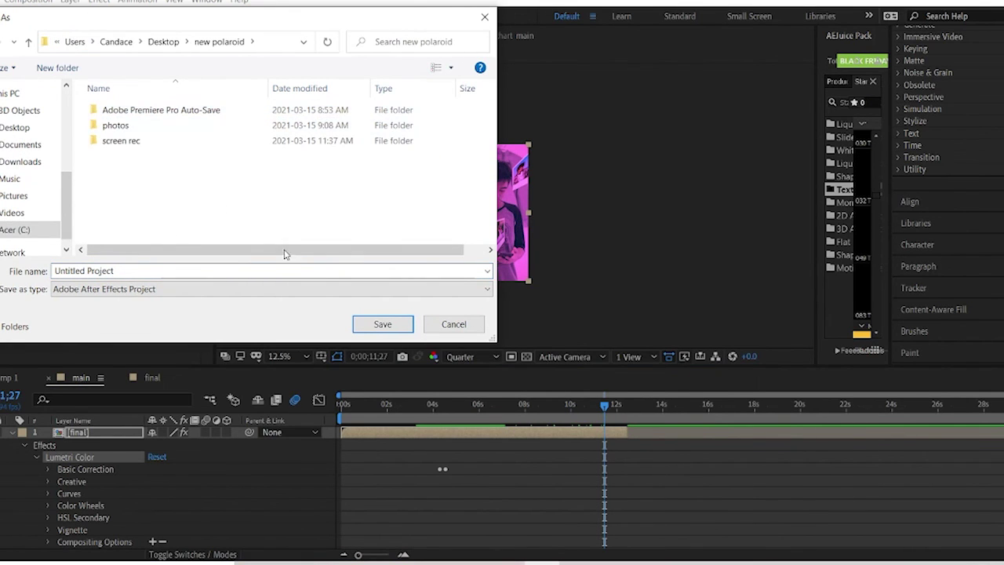
left_click(316, 272)
type("n")
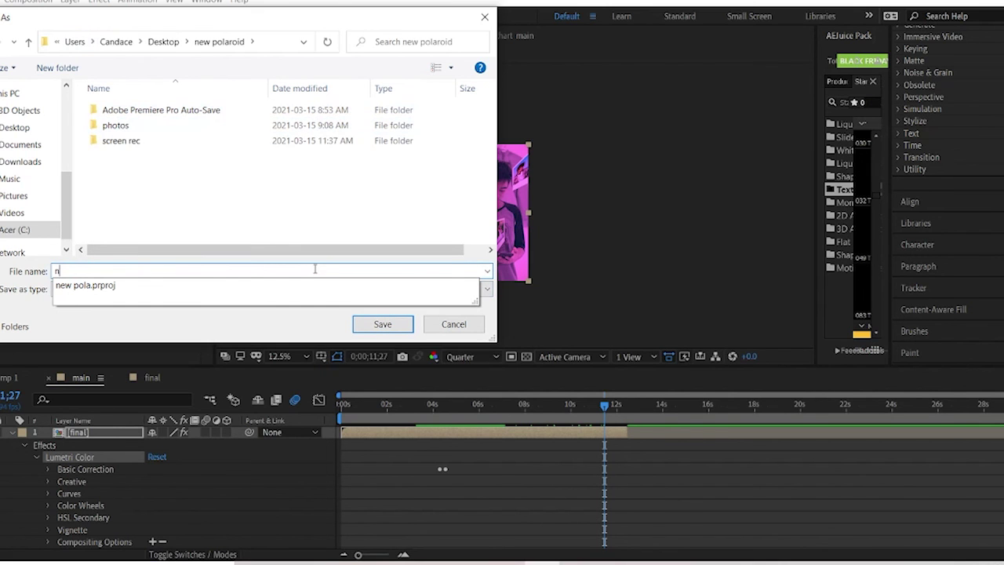
type("ew polaroid")
key("Return")
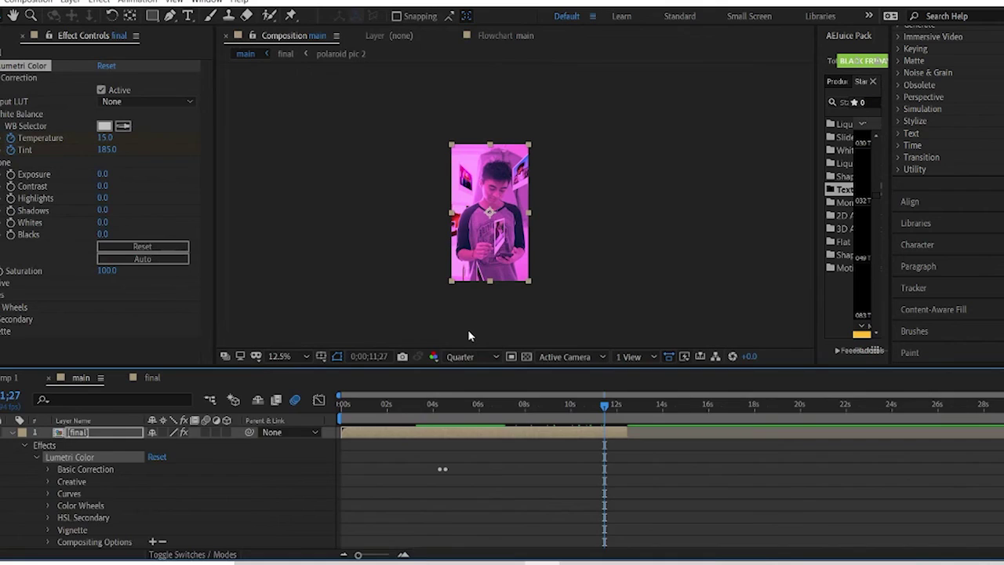
Step: Add the main composition to the render queue and set its output module to QuickTime format with RGB channels
key("ctrl+m")
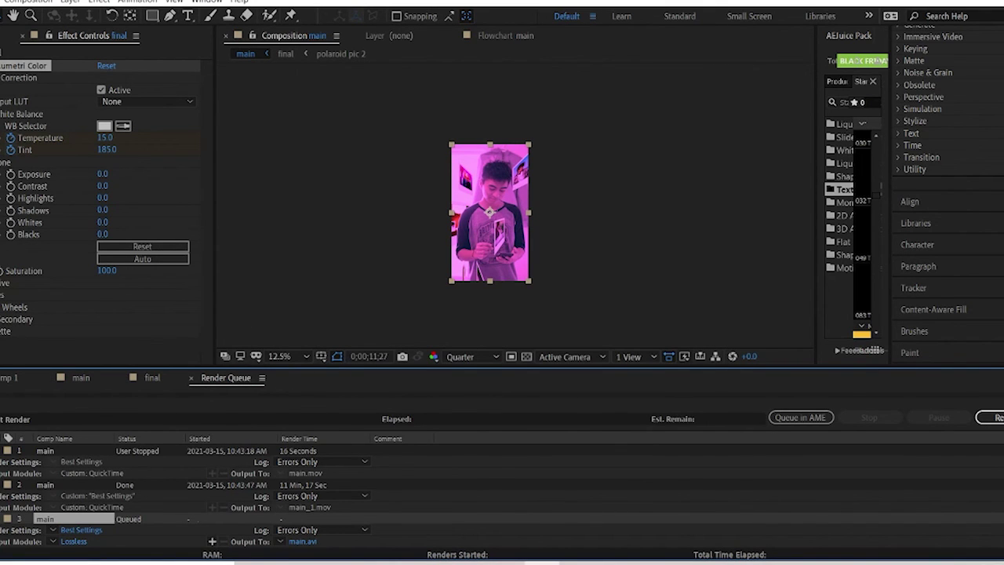
left_click(35, 4)
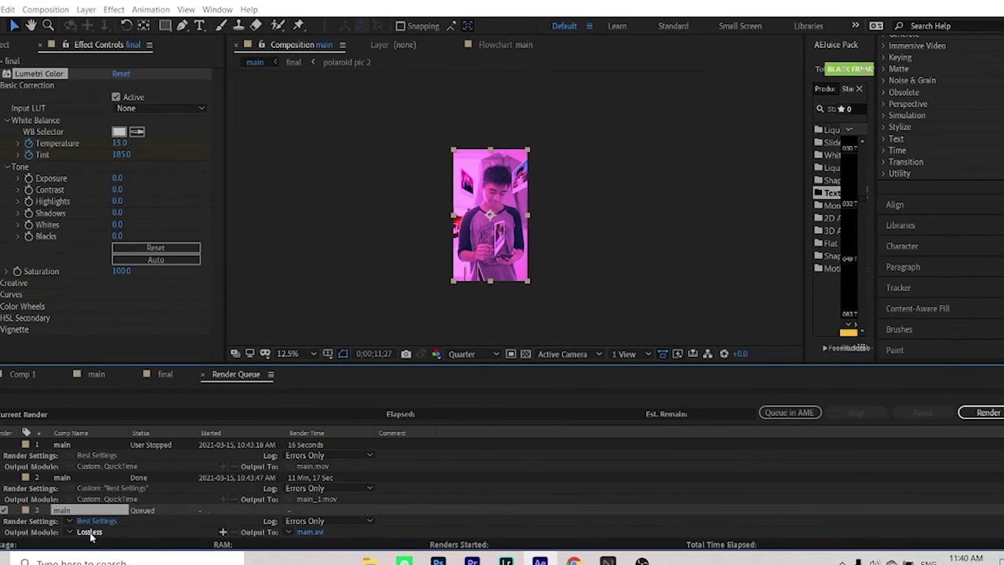
left_click(74, 541)
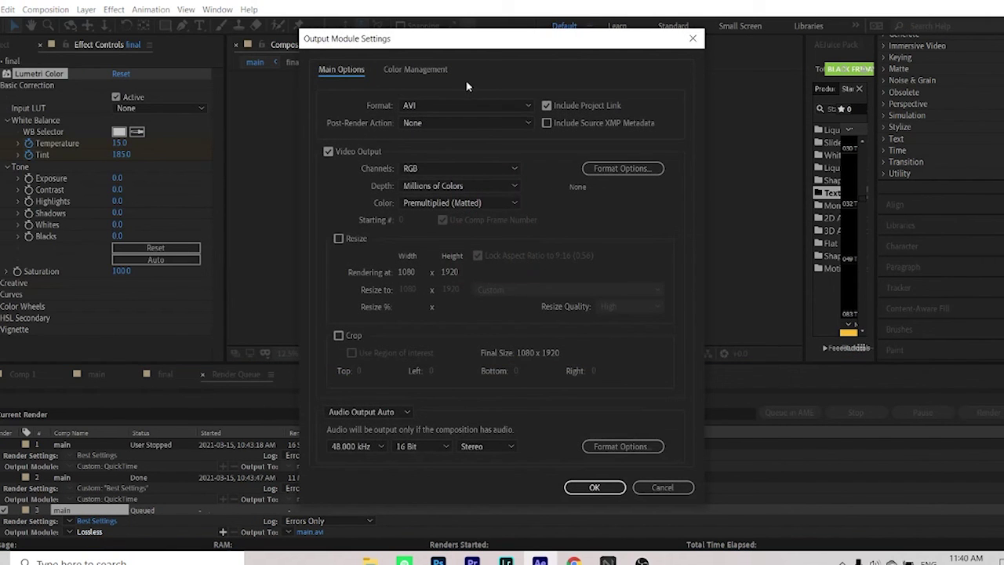
left_click(441, 101)
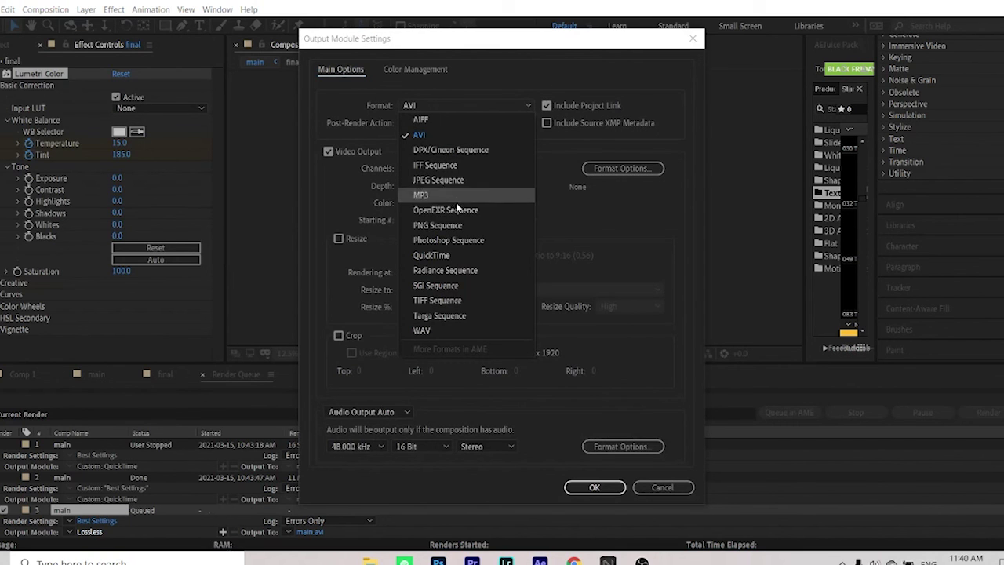
left_click(450, 255)
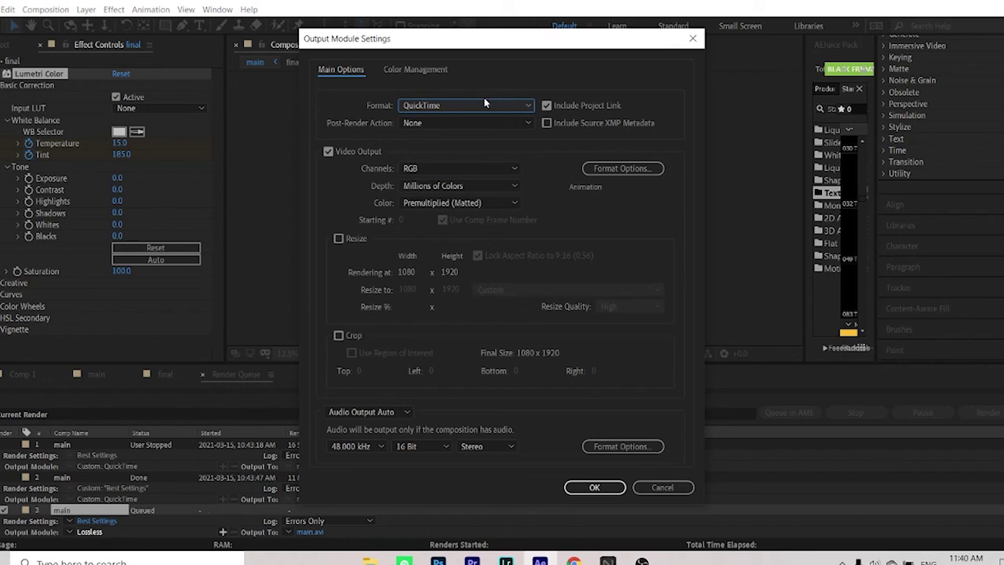
left_click(434, 167)
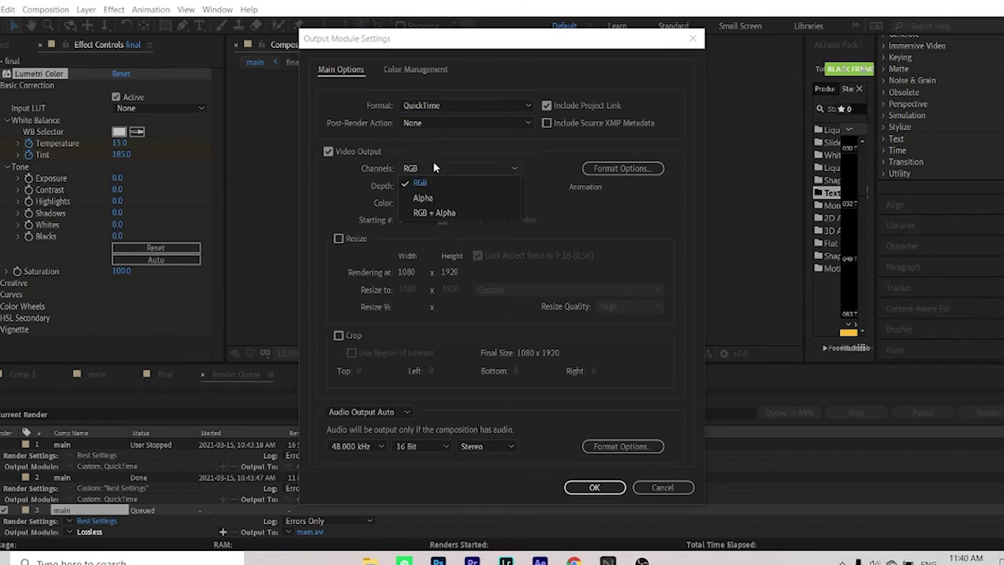
left_click(435, 182)
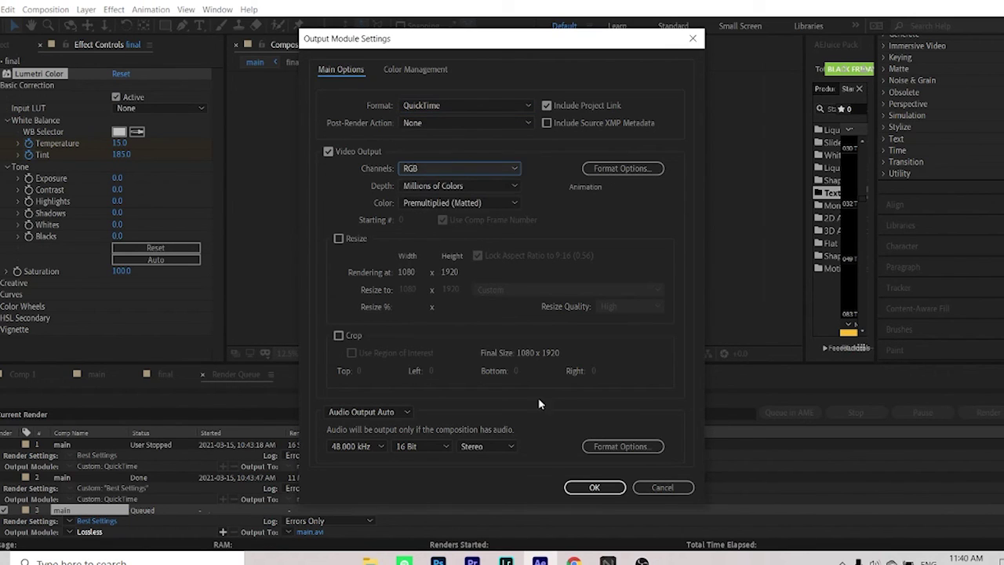
left_click(595, 487)
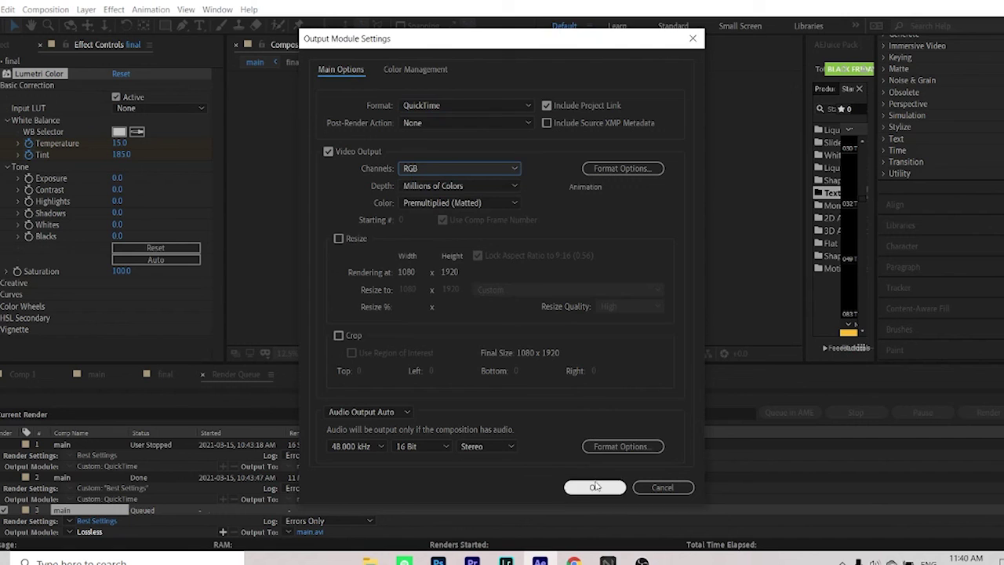
Step: Name the queued movie's output file "final output" in the new polaroid folder and start the render
left_click(314, 534)
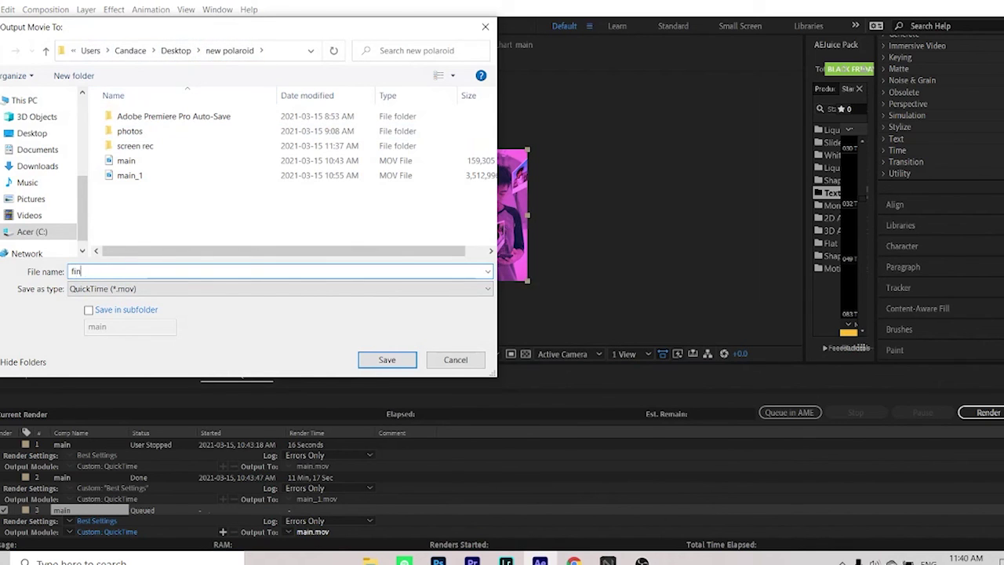
type("final output")
key("Return")
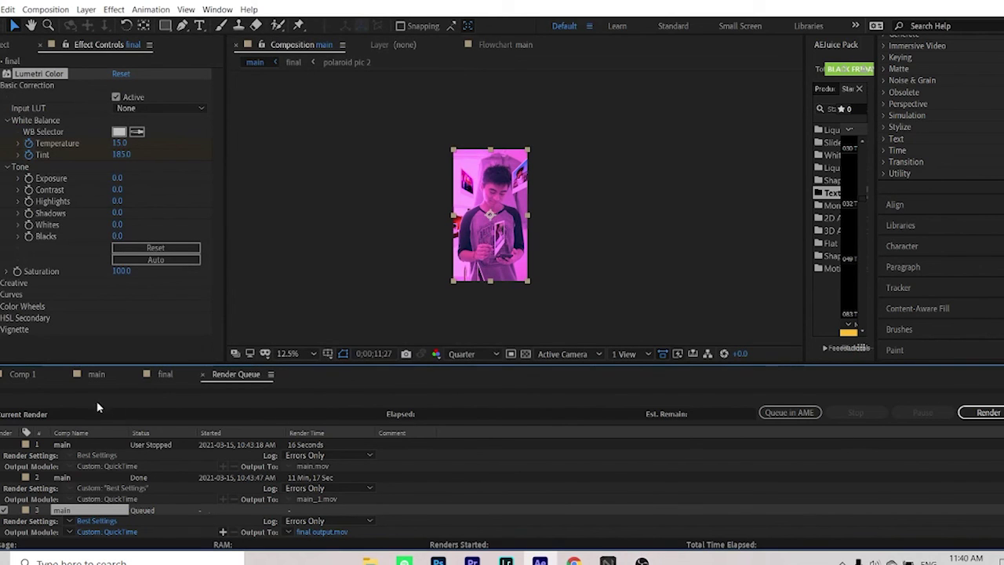
left_click(986, 412)
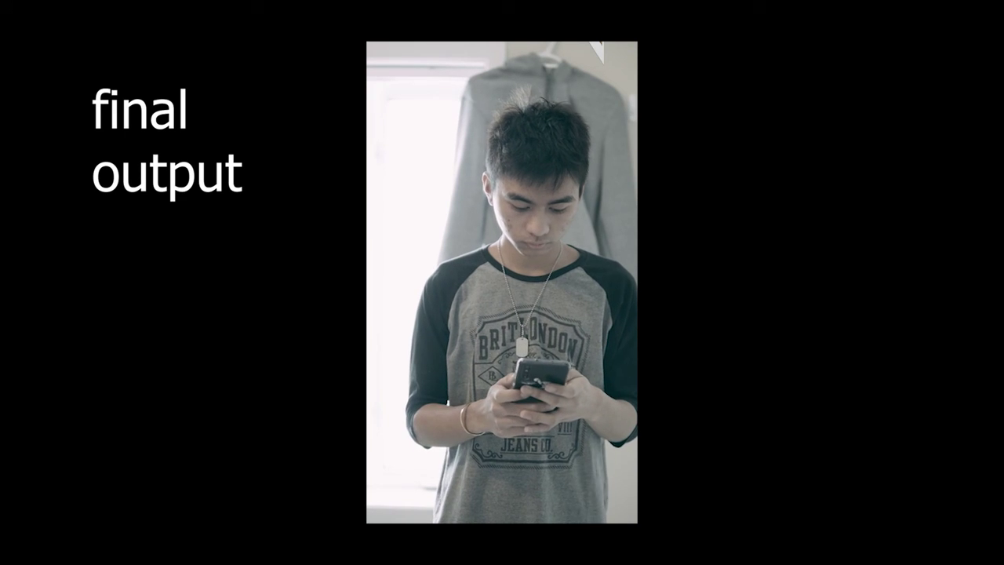